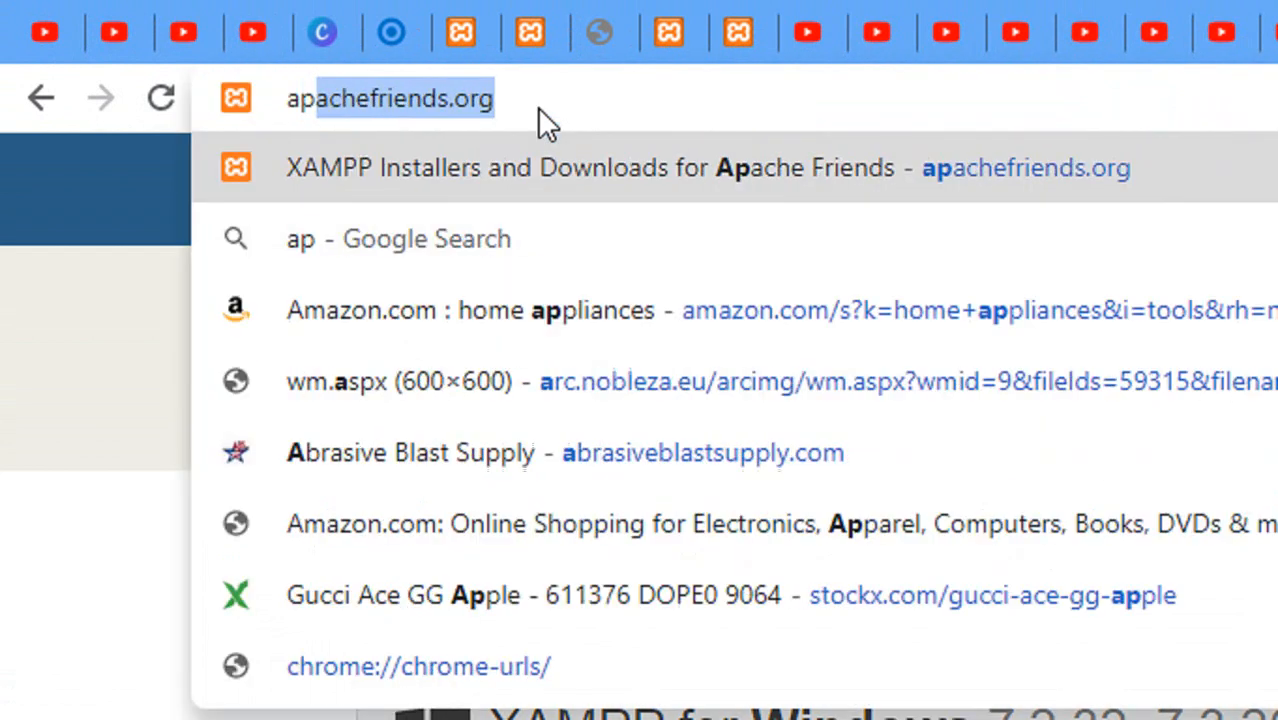
# Open the apachefriends.org website.
pyautogui.write('ends.co')
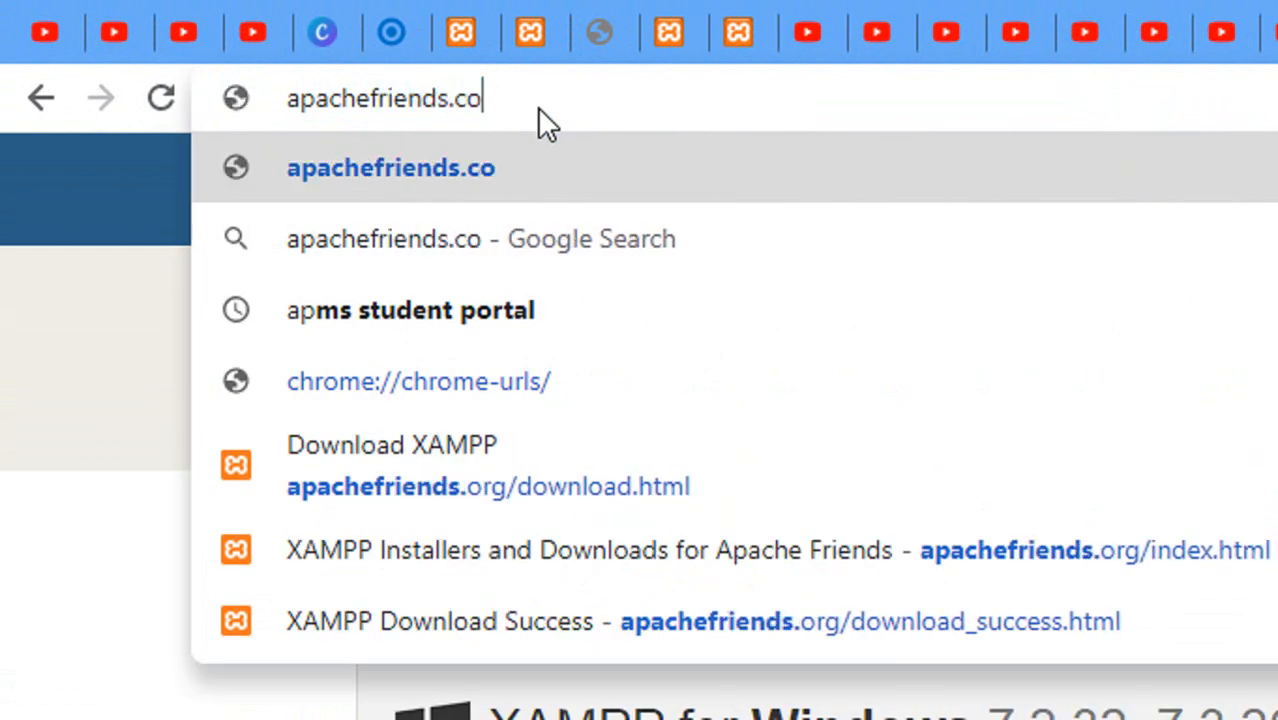
pyautogui.press('BackSpace')
pyautogui.press('BackSpace')
pyautogui.write('org')
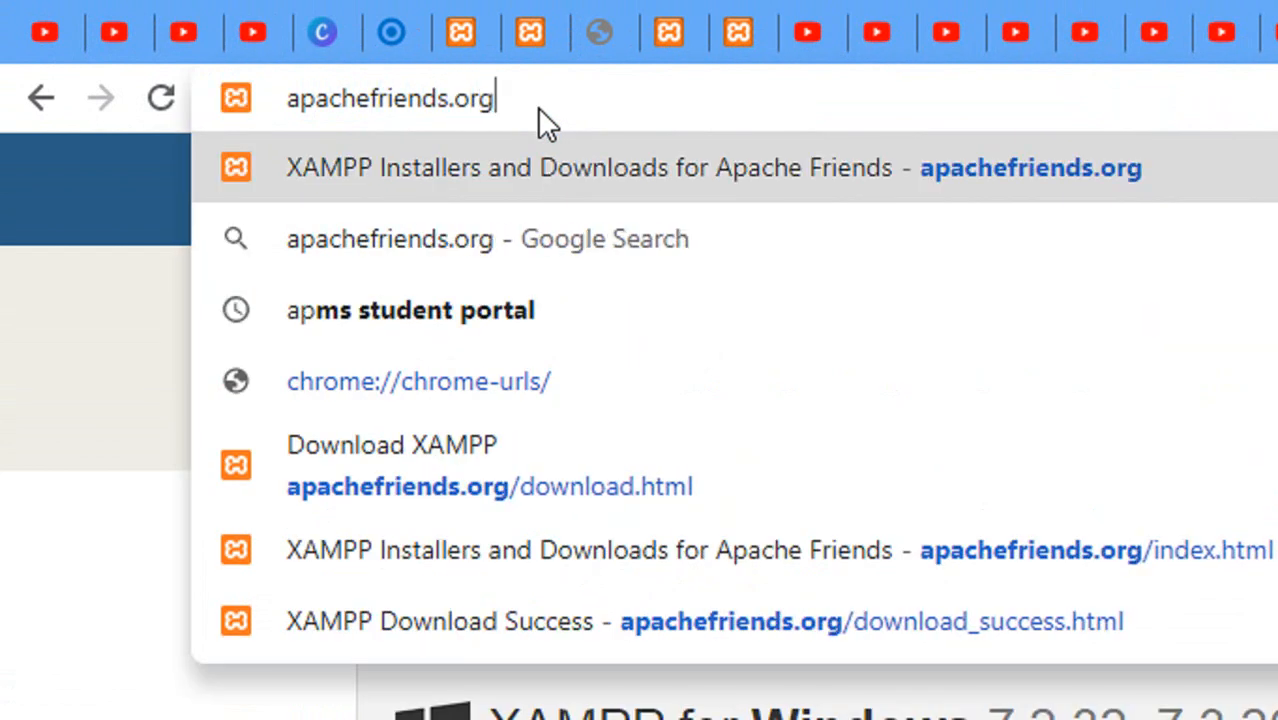
pyautogui.press('Return')
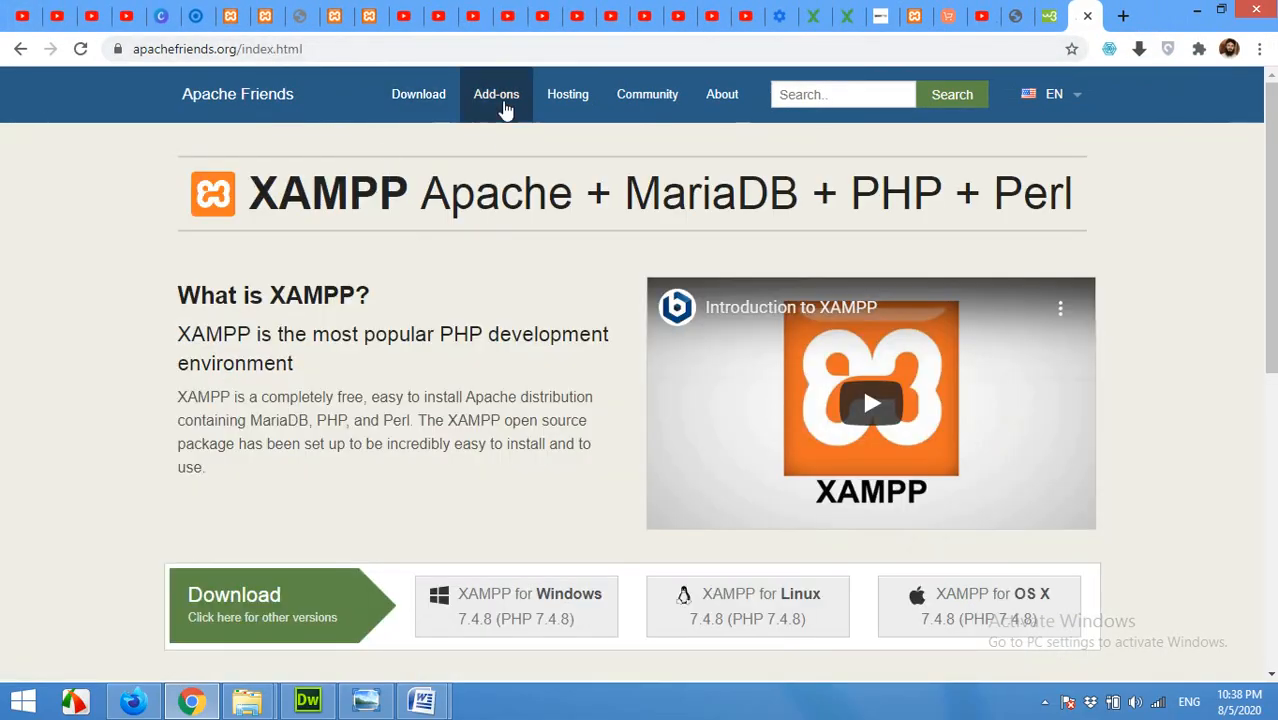
# Open the XAMPP download page and download the 64-bit Windows installer for version 7.4.8 / PHP 7.4.8.
pyautogui.click(432, 101)
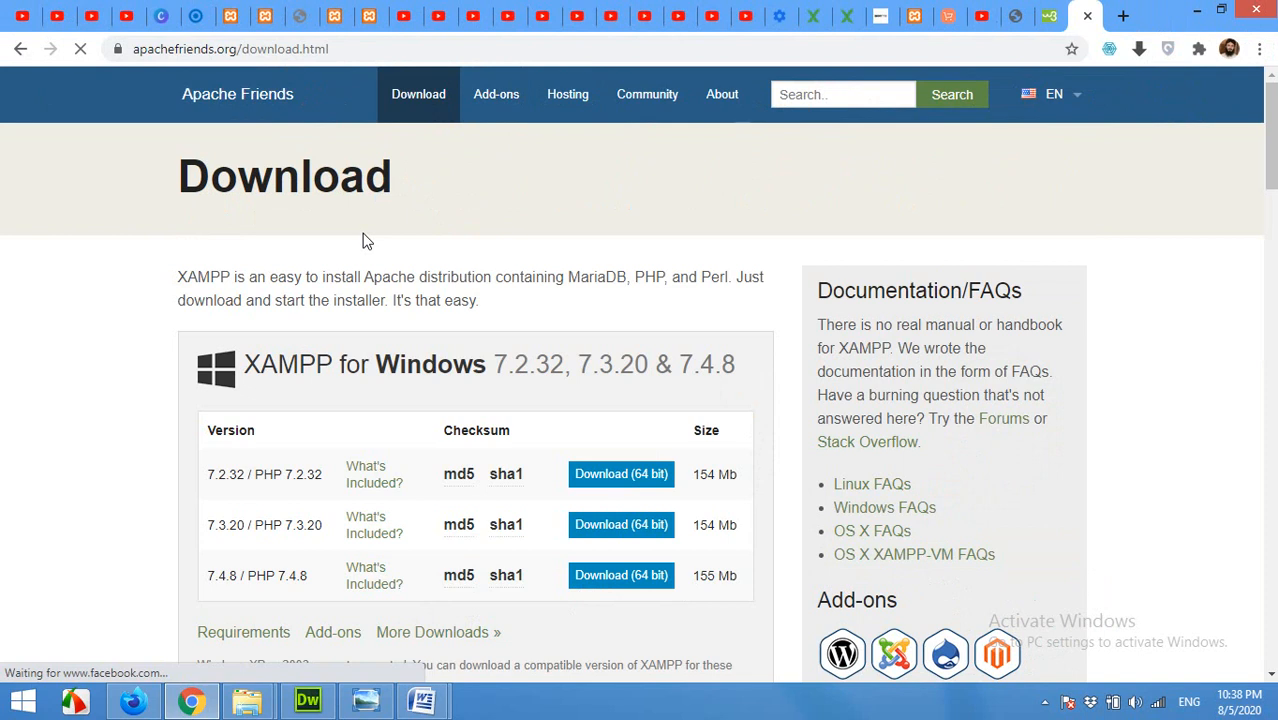
pyautogui.scroll(-1, 365, 248)
pyautogui.scroll(-1, 365, 248)
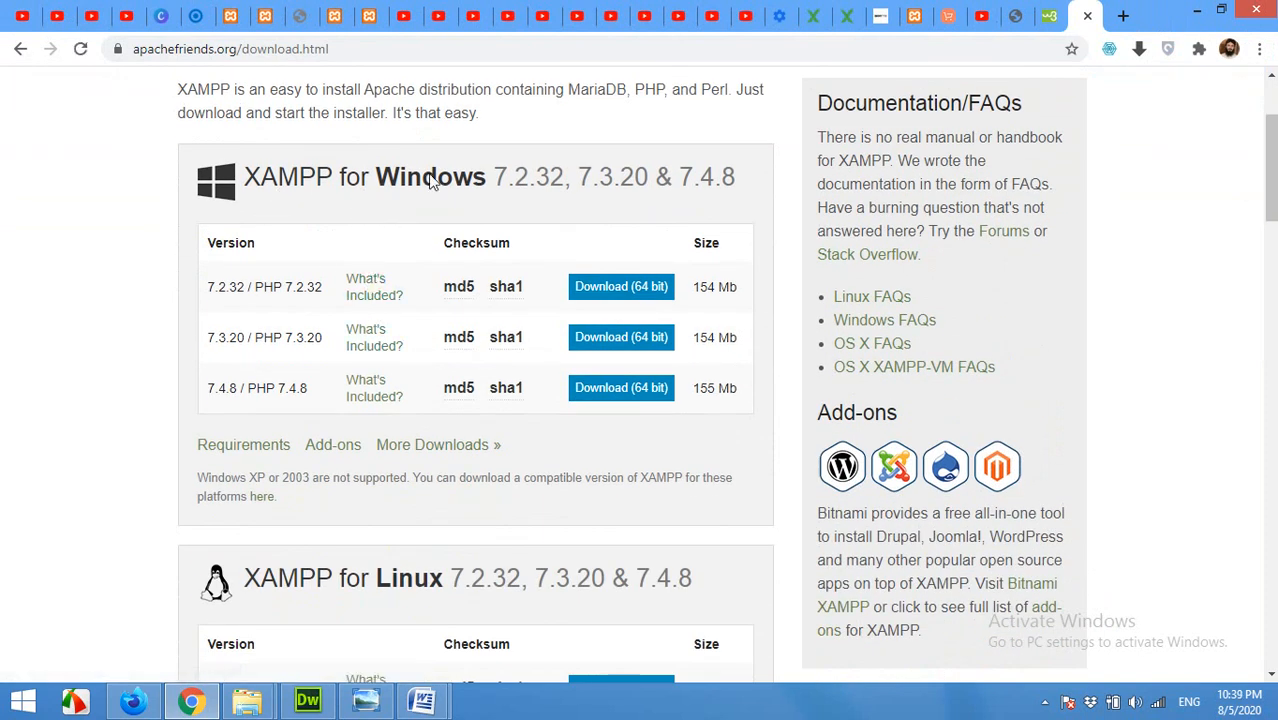
pyautogui.scroll(-2, 430, 345)
pyautogui.scroll(-3, 416, 332)
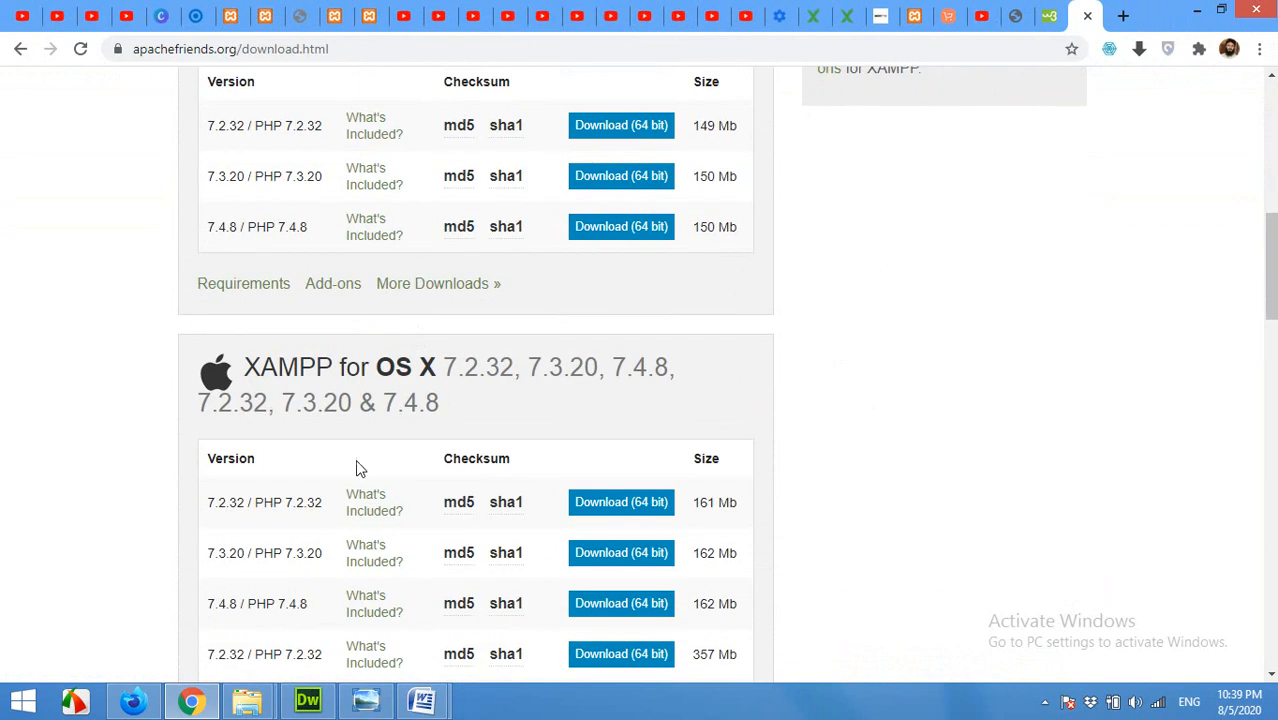
pyautogui.scroll(7, 451, 424)
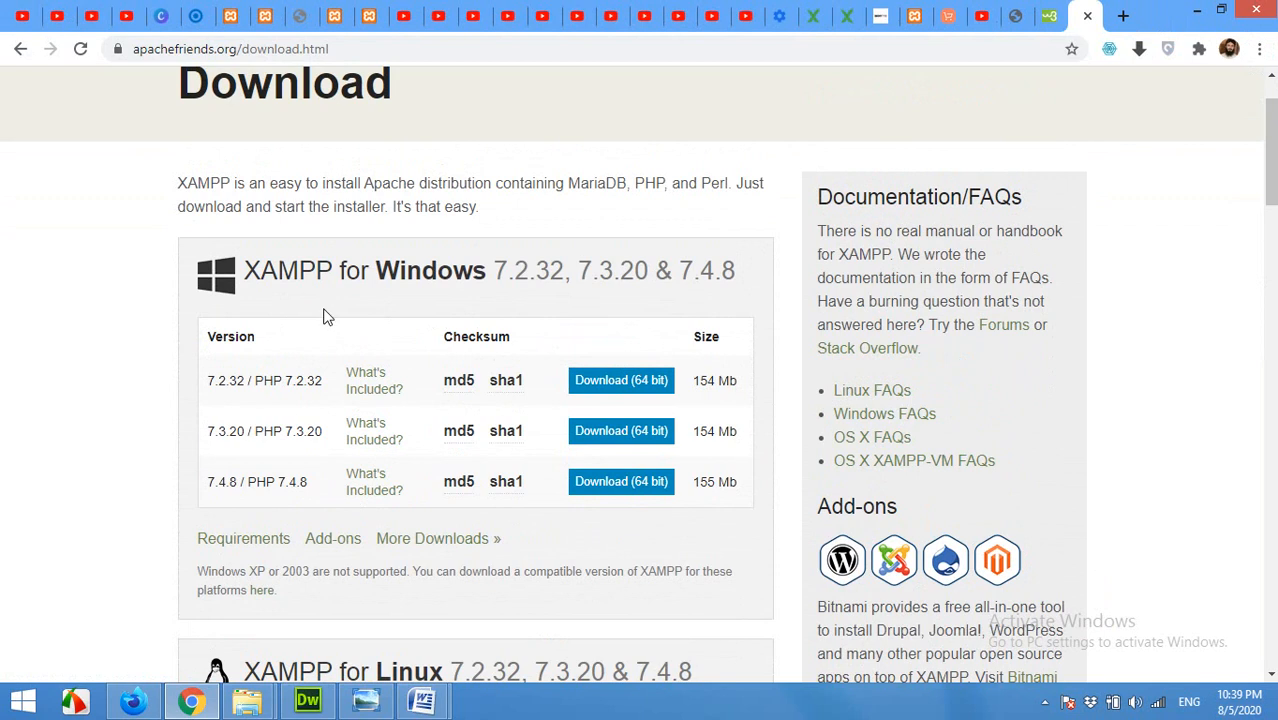
pyautogui.click(634, 486)
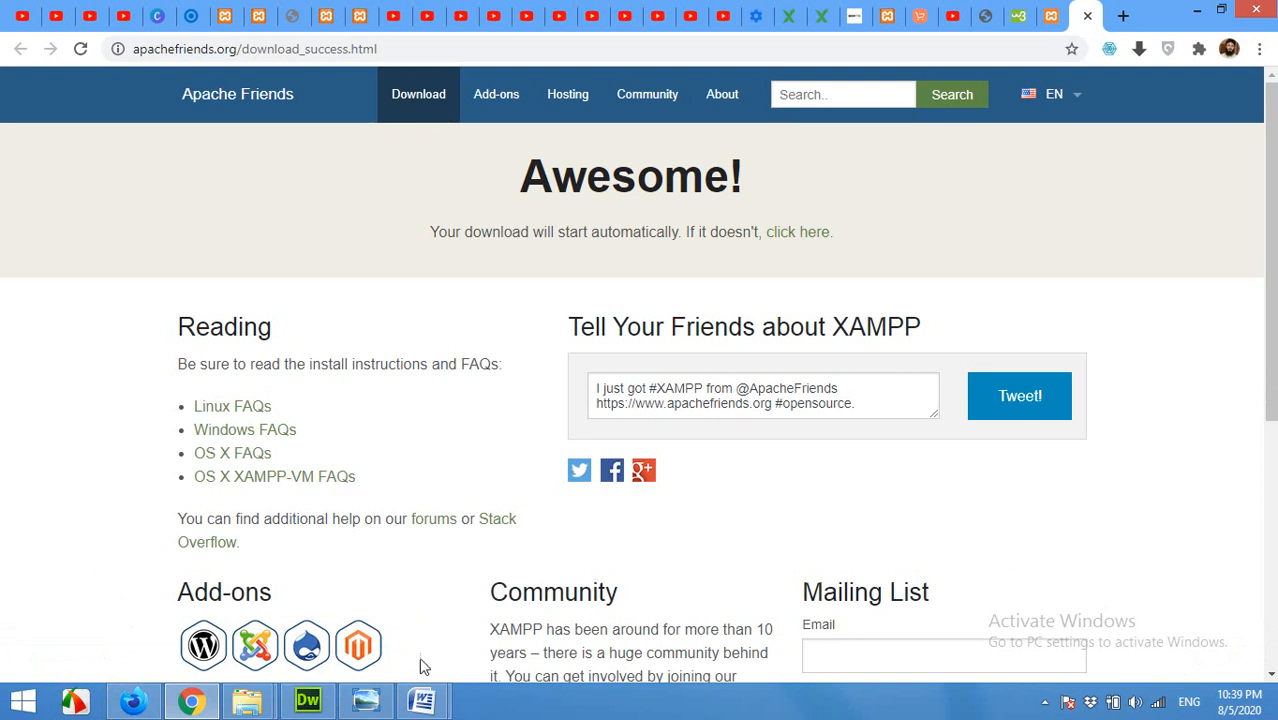
# Switch to File Explorer, launch the XAMPP 7.4.8 installer from New Volume (D:), and accept its antivirus and UAC notices.
pyautogui.moveTo(257, 708)
pyautogui.click(292, 615)
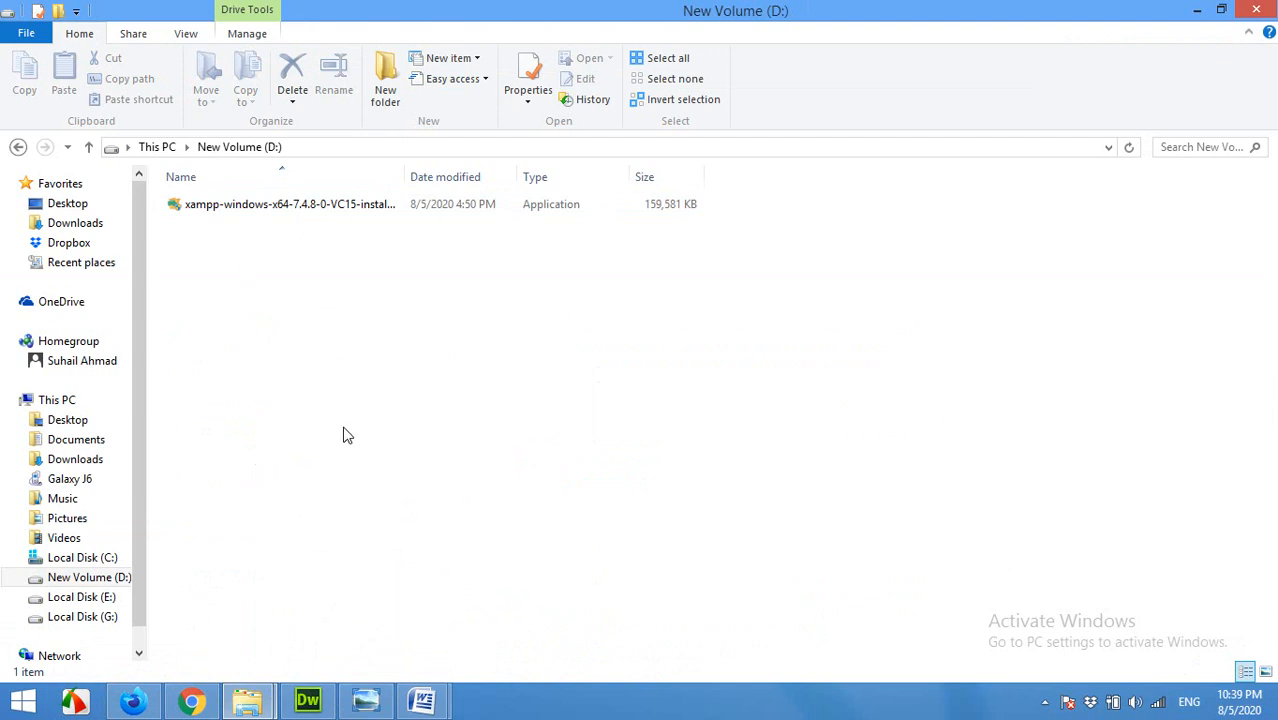
pyautogui.click(163, 147)
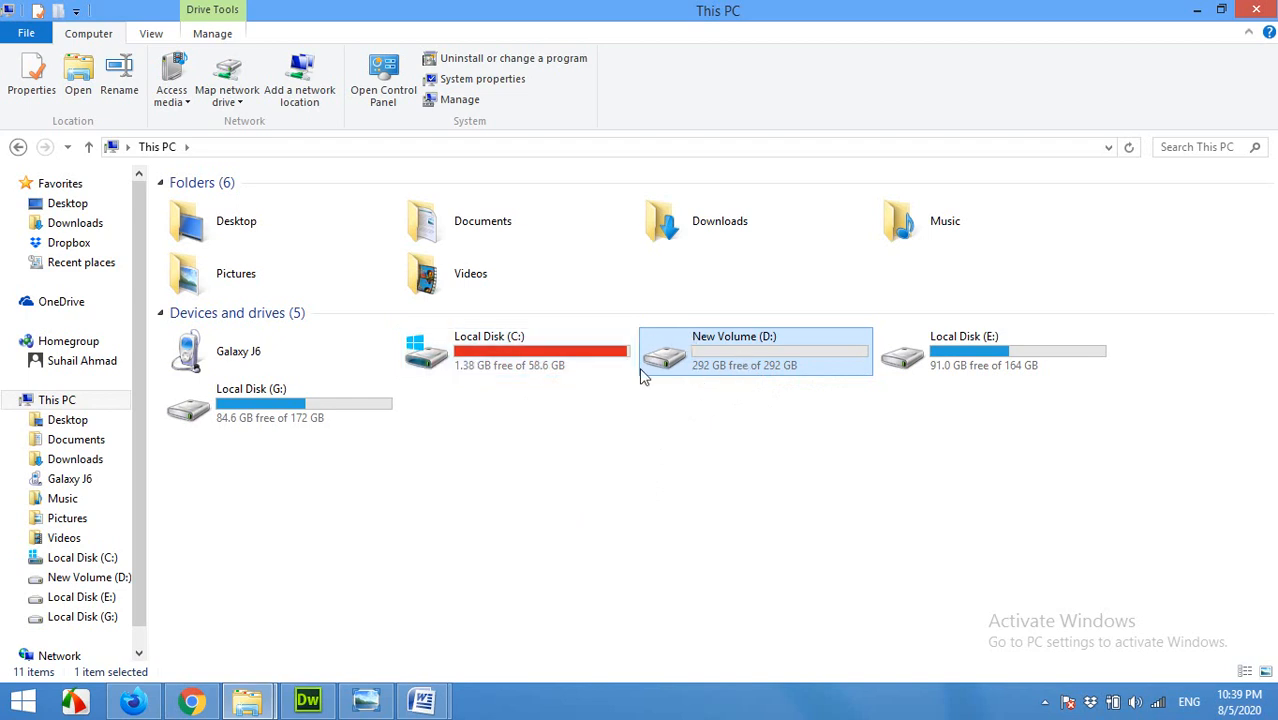
pyautogui.doubleClick(726, 370)
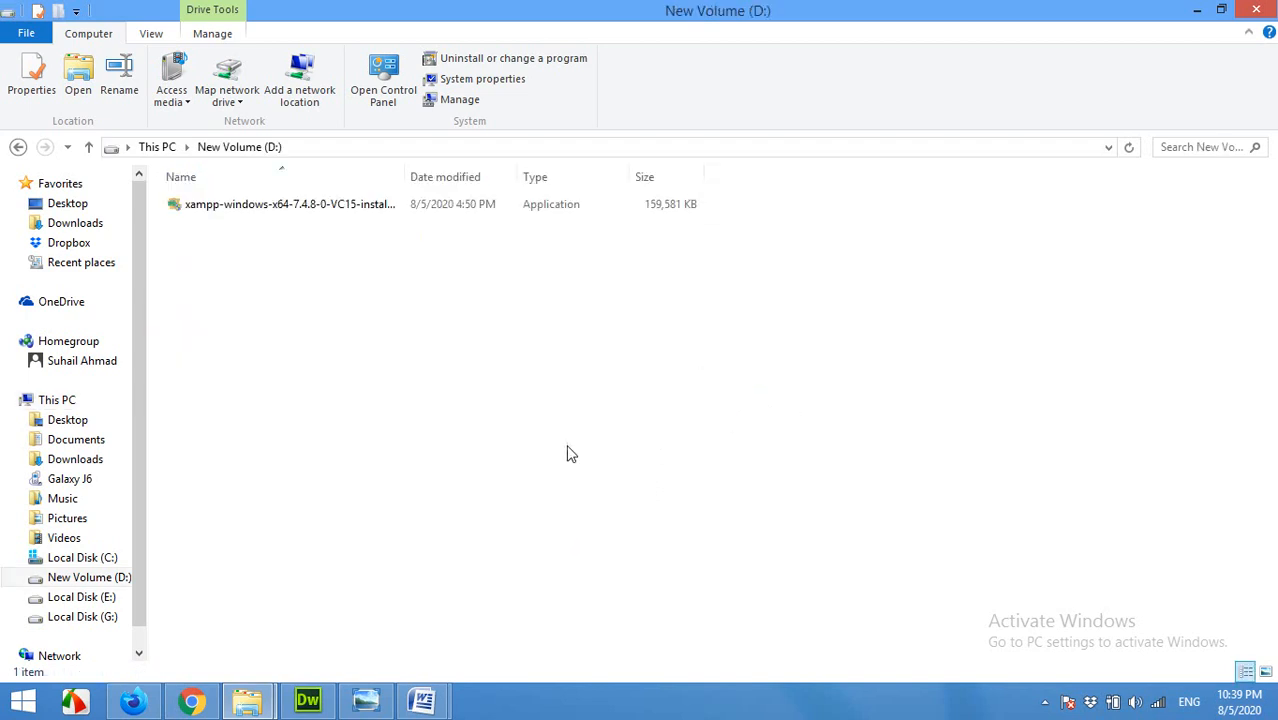
pyautogui.doubleClick(203, 210)
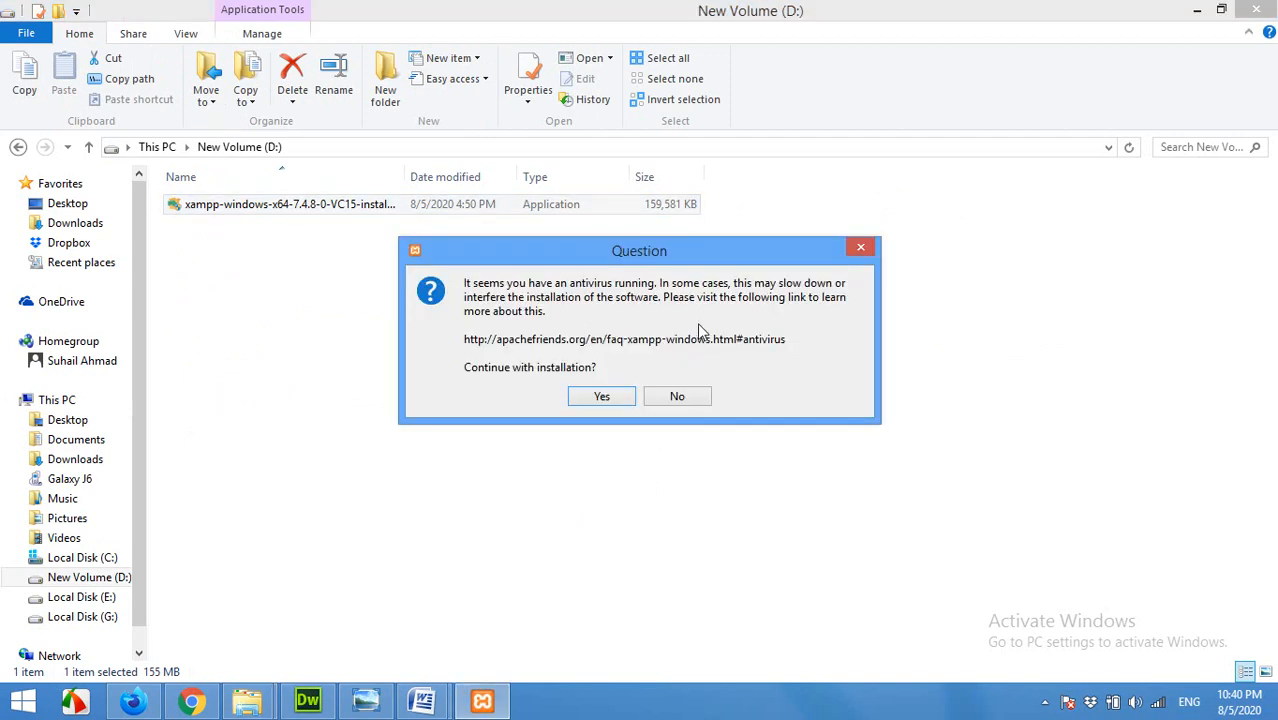
pyautogui.click(598, 398)
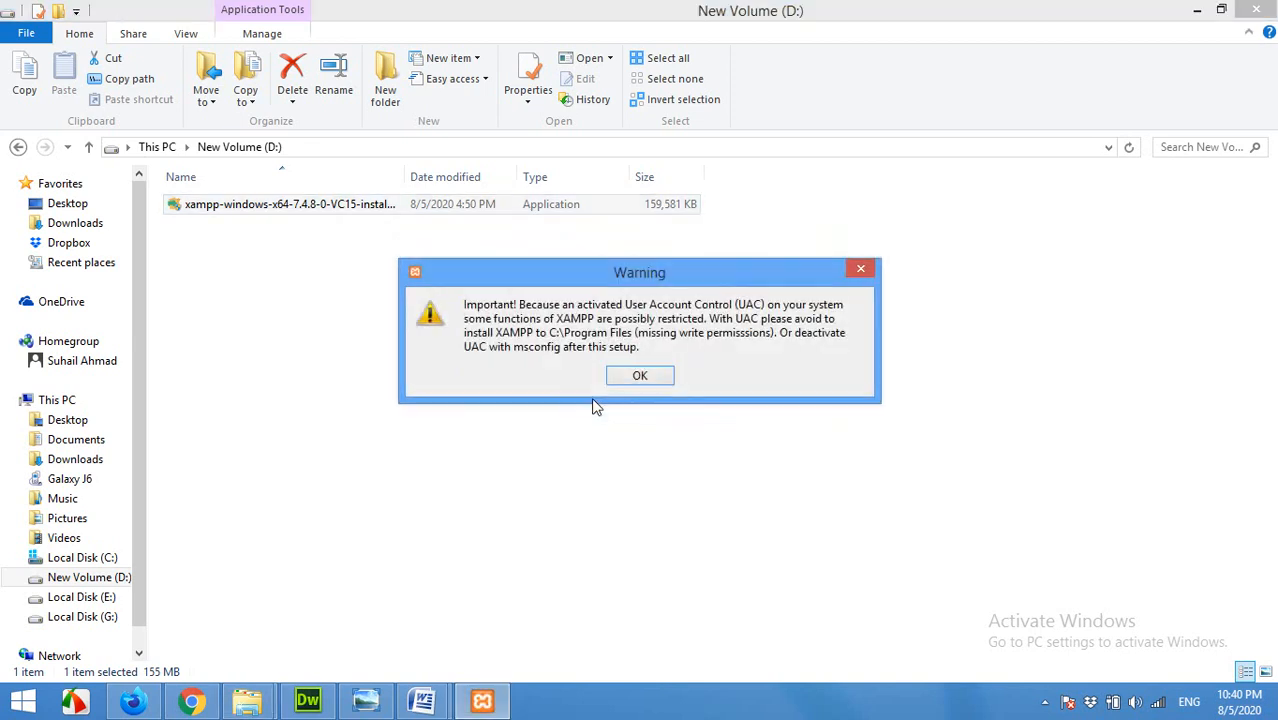
pyautogui.click(628, 377)
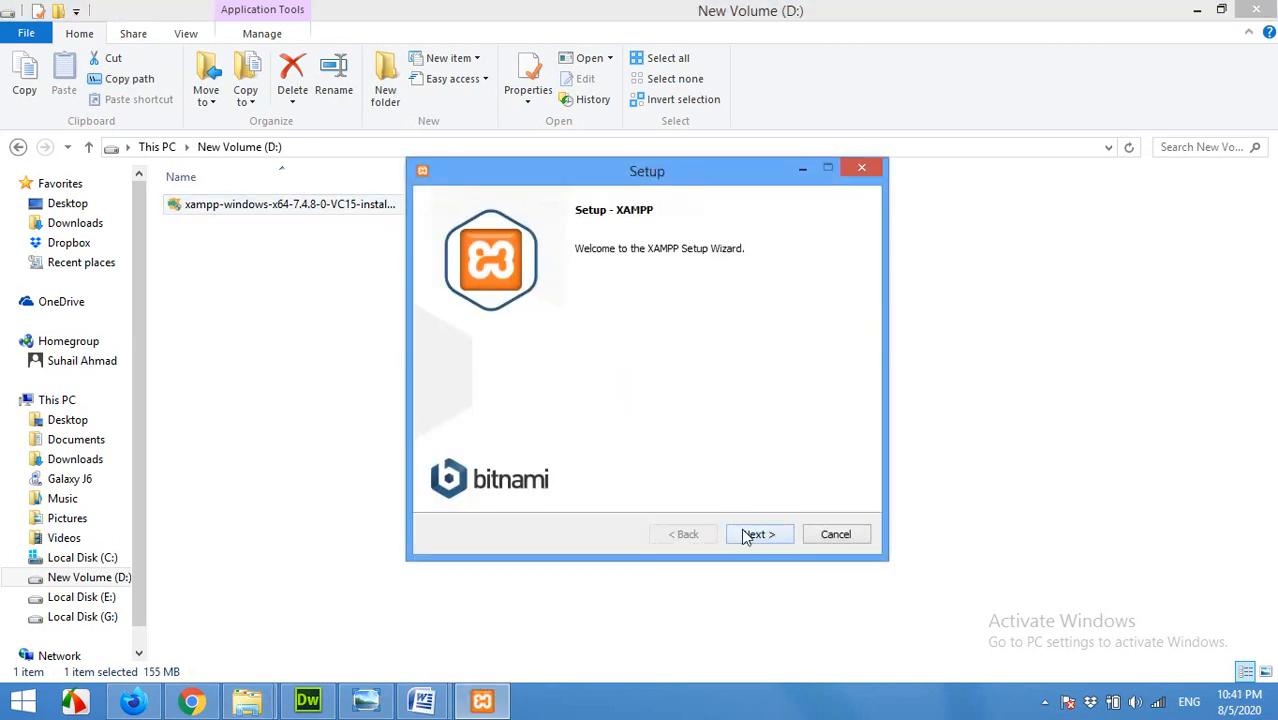
# Proceed to component selection and exclude FileZilla FTP Server, Mercury Mail Server, Tomcat, Fake Sendmail and Webalizer from the installation.
pyautogui.click(756, 534)
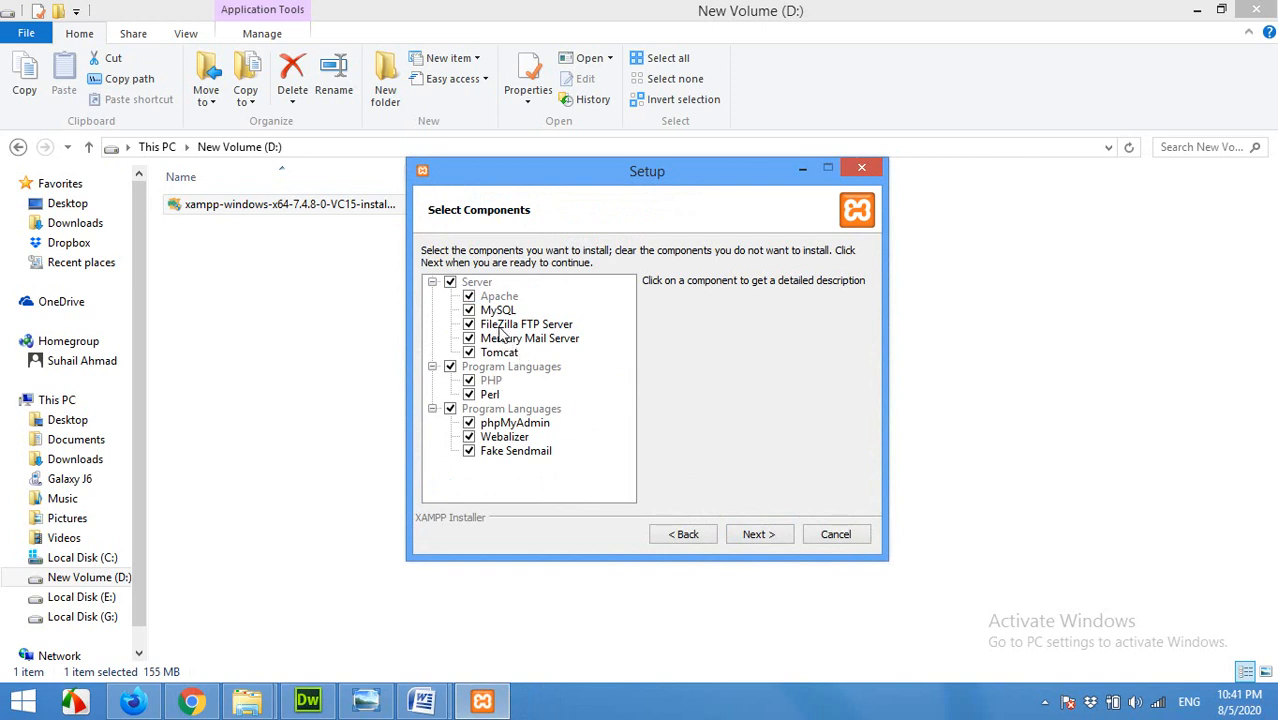
pyautogui.click(469, 324)
pyautogui.click(469, 338)
pyautogui.click(469, 352)
pyautogui.click(469, 451)
pyautogui.click(469, 437)
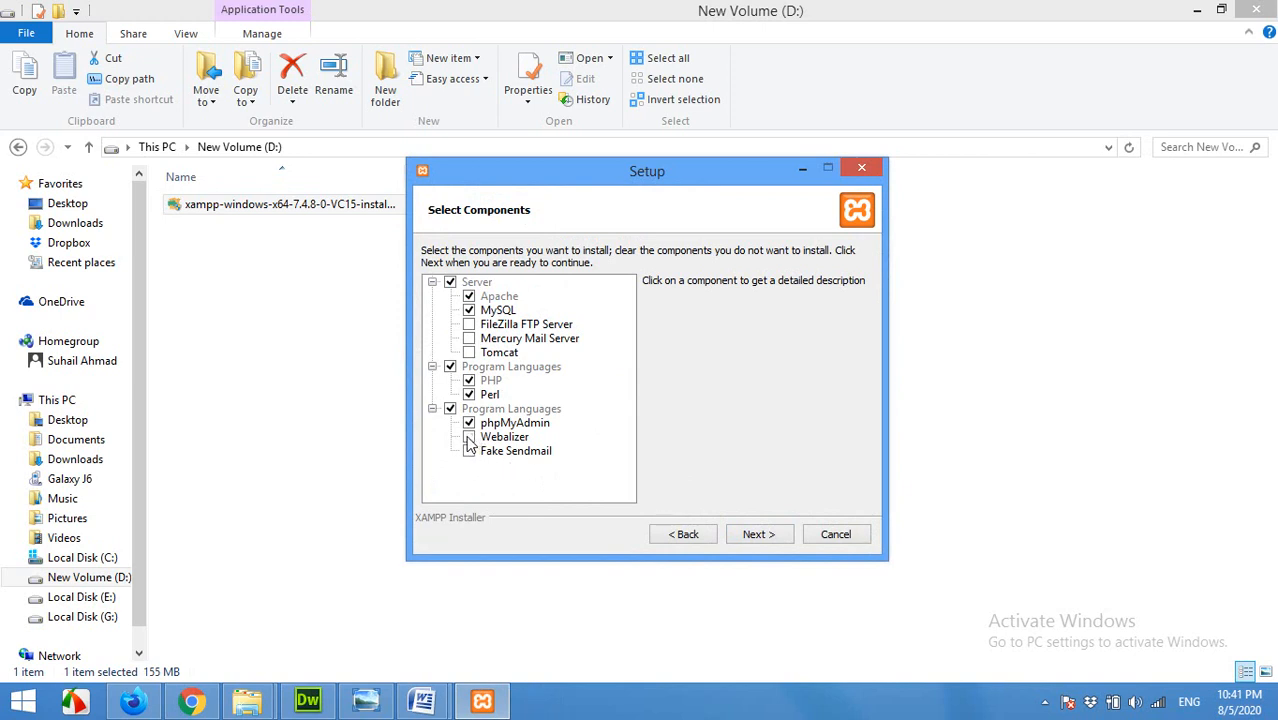
pyautogui.click(768, 536)
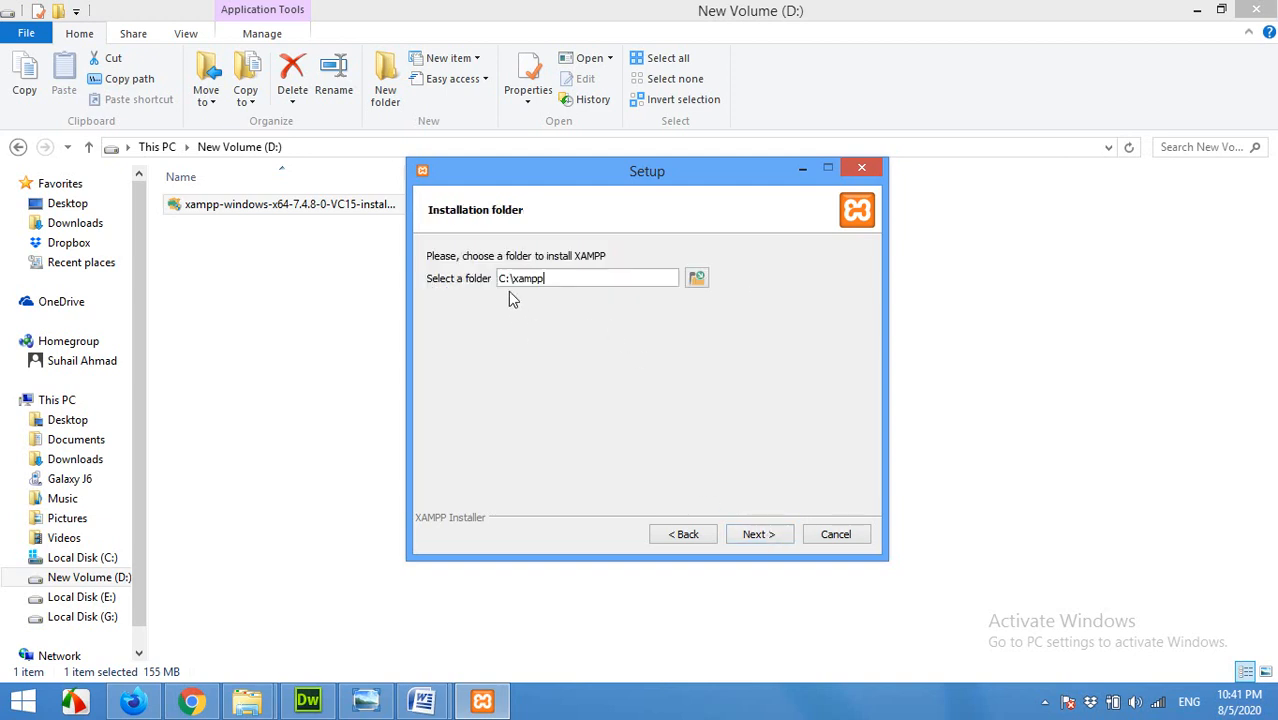
# Set the installation folder to the xampp folder on drive D and proceed to the Bitnami for XAMPP page.
pyautogui.moveTo(504, 281); pyautogui.dragTo(492, 283)
pyautogui.write('d')
pyautogui.click(766, 541)
pyautogui.click(753, 534)
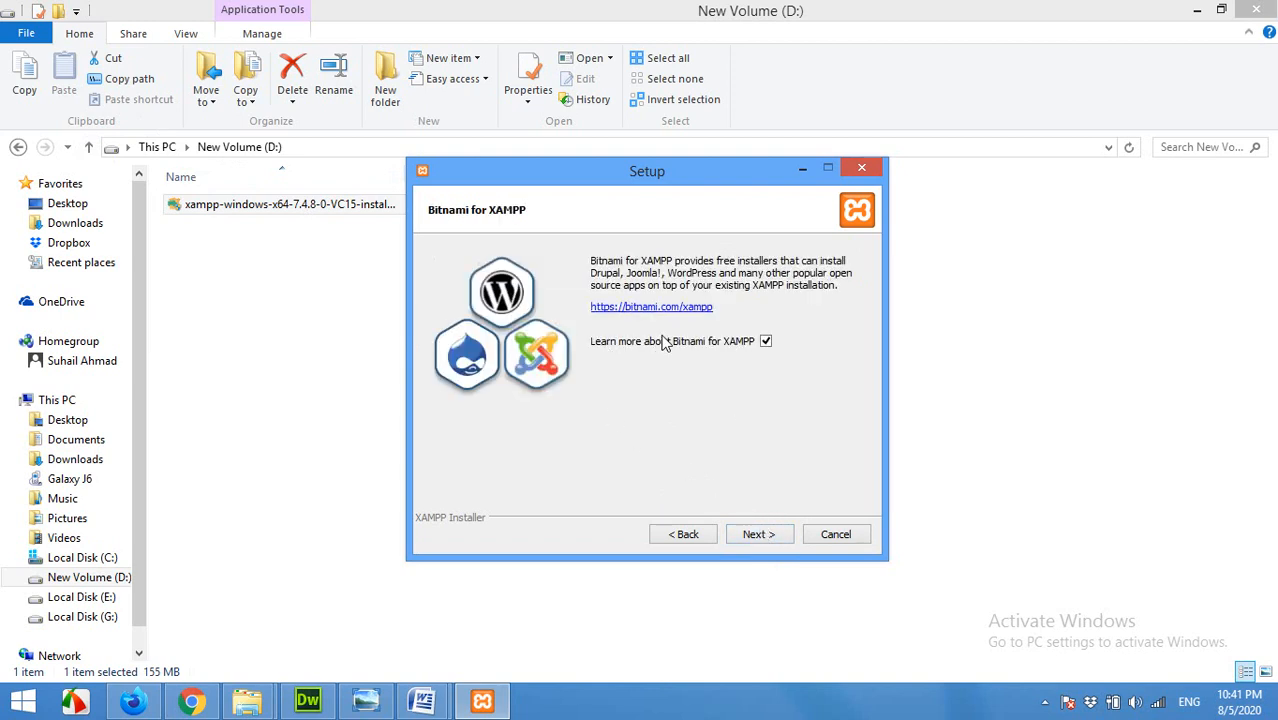
# Opt out of learning more about Bitnami for XAMPP and start the installation.
pyautogui.click(766, 342)
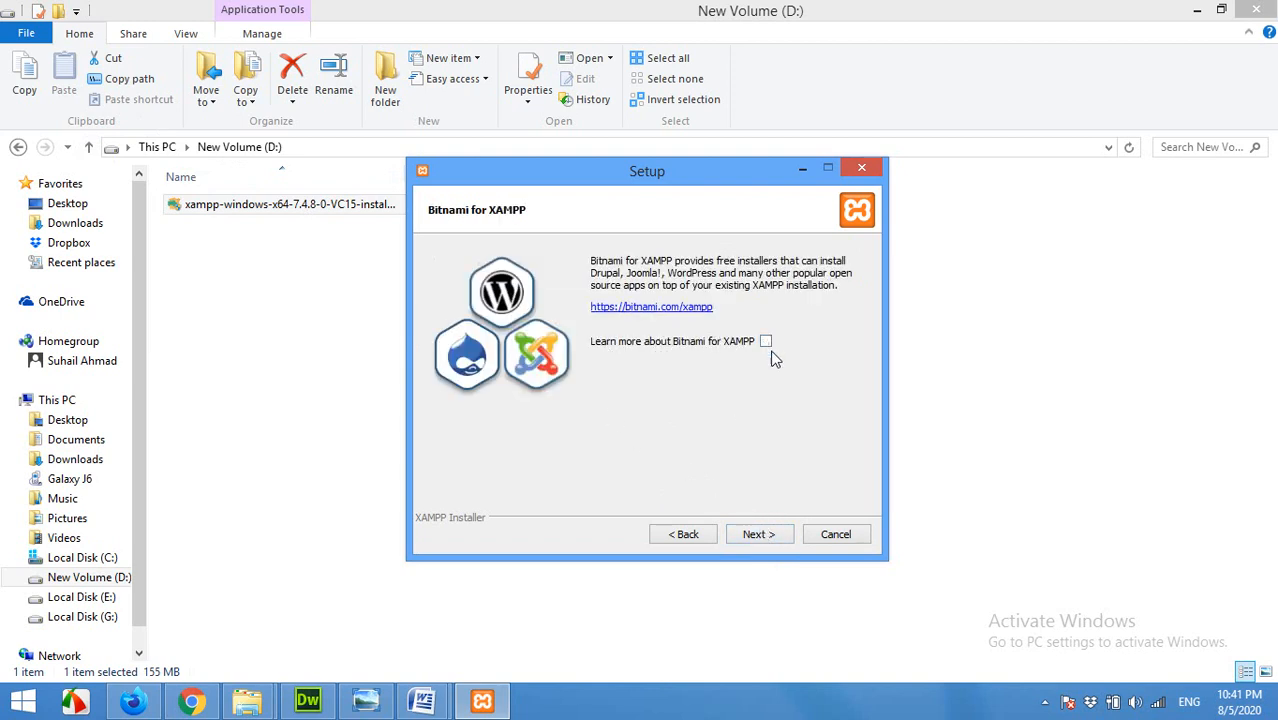
pyautogui.click(757, 536)
pyautogui.click(762, 536)
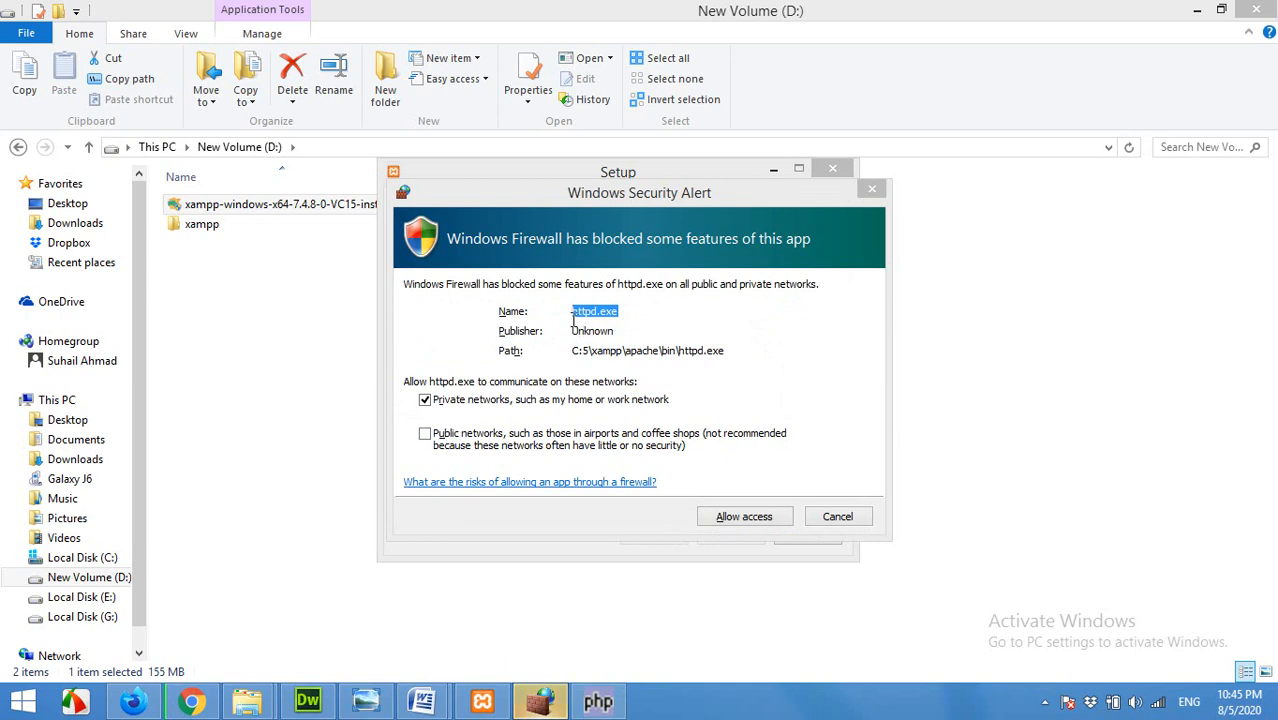
# Allow httpd.exe through the firewall on private networks and finish the setup with the Control Panel set to start.
pyautogui.click(733, 521)
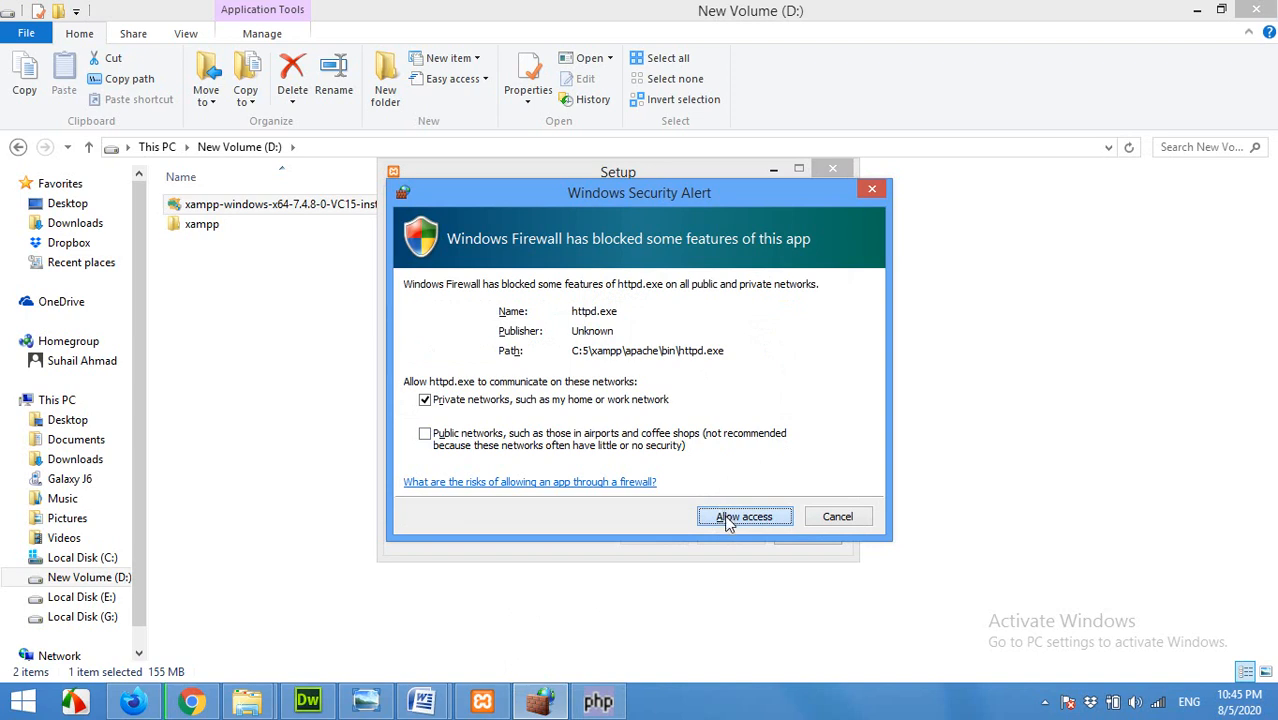
pyautogui.click(729, 524)
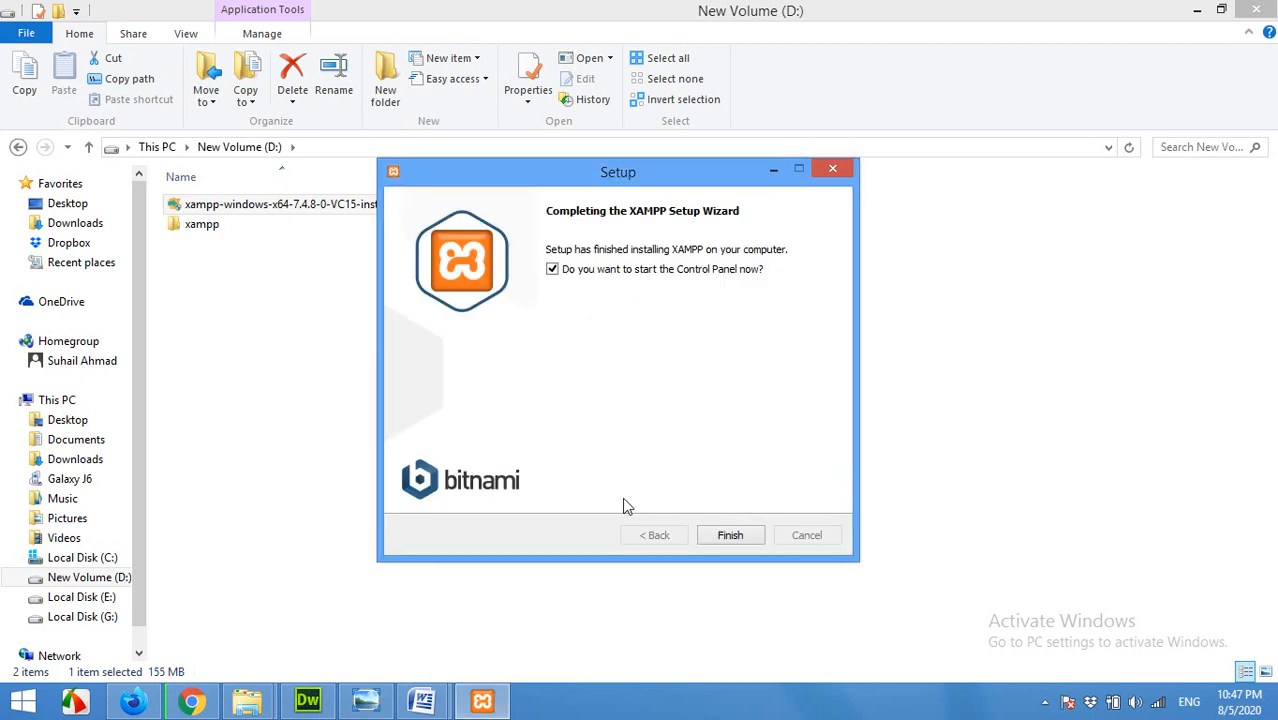
pyautogui.click(730, 535)
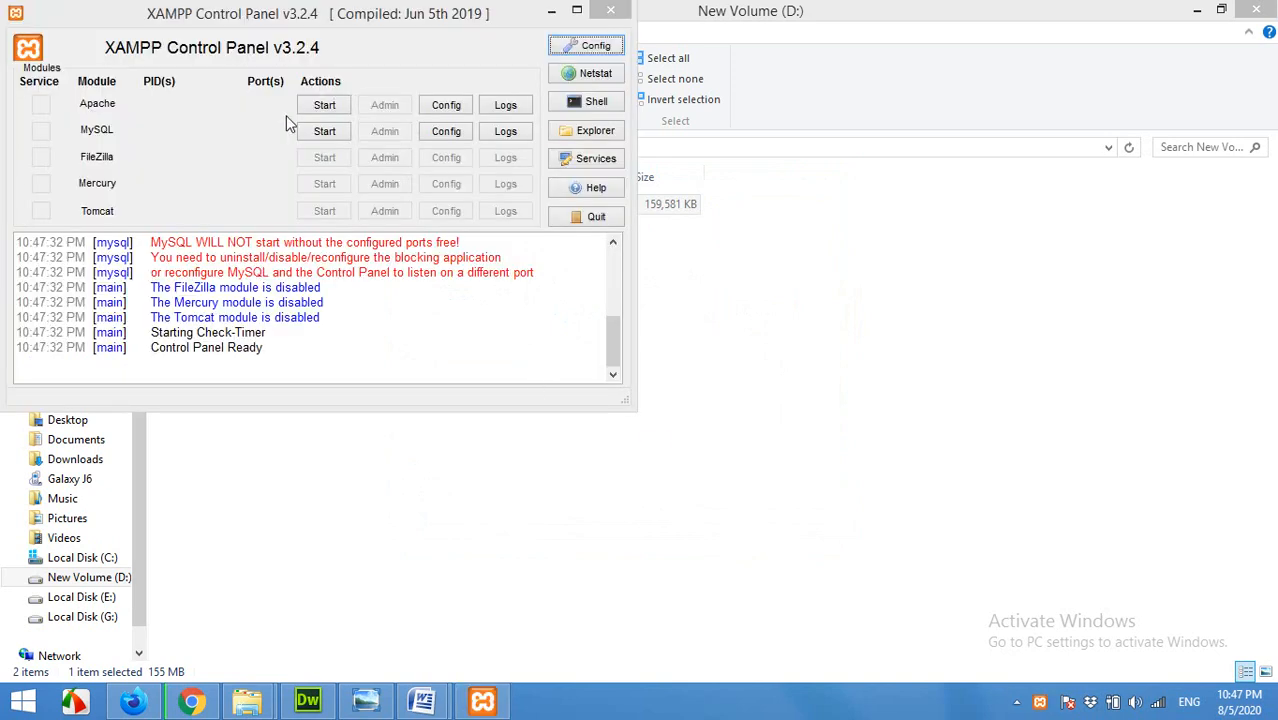
# Start the Apache and MySQL modules and allow mysqld.exe through the firewall on private networks.
pyautogui.moveTo(289, 14); pyautogui.dragTo(428, 150)
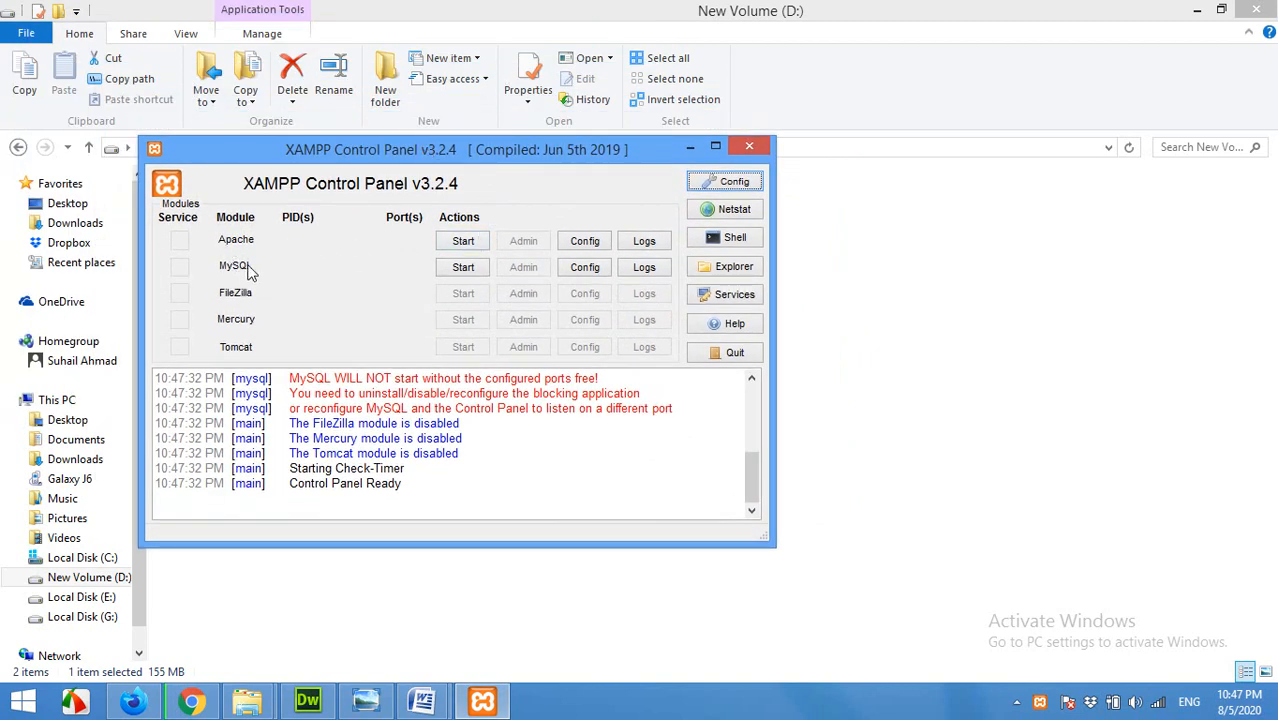
pyautogui.click(463, 243)
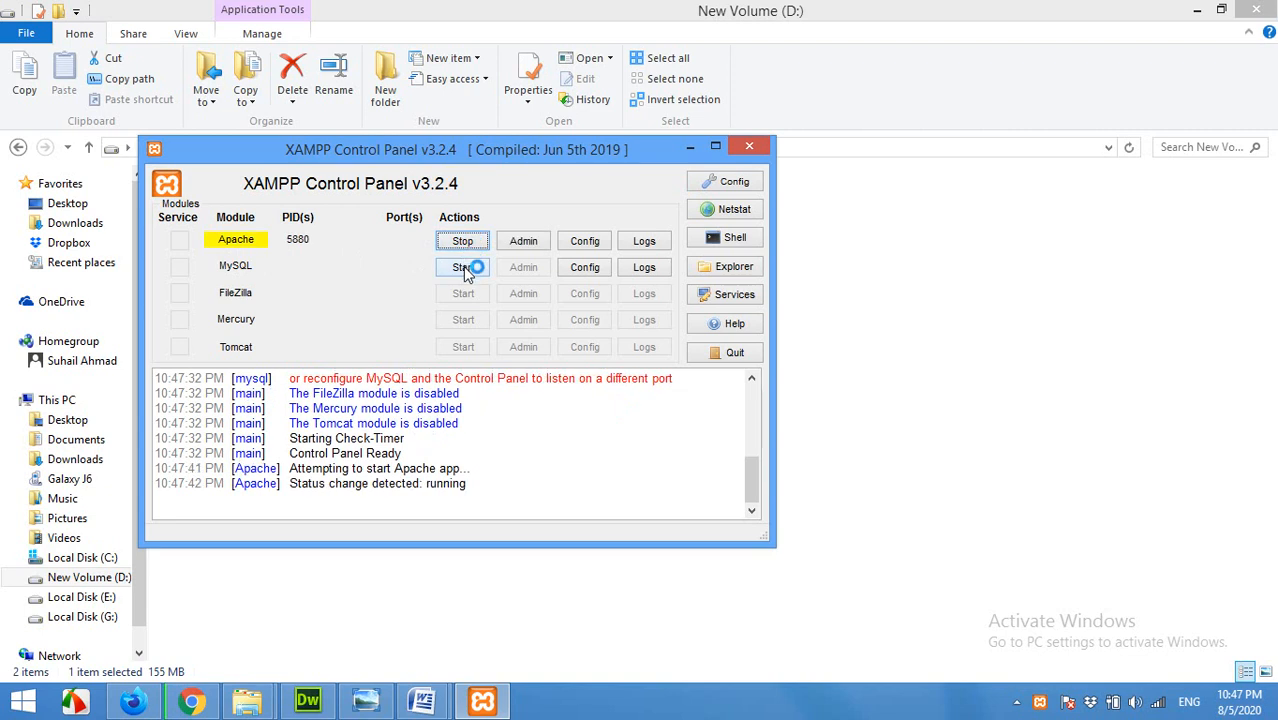
pyautogui.click(466, 269)
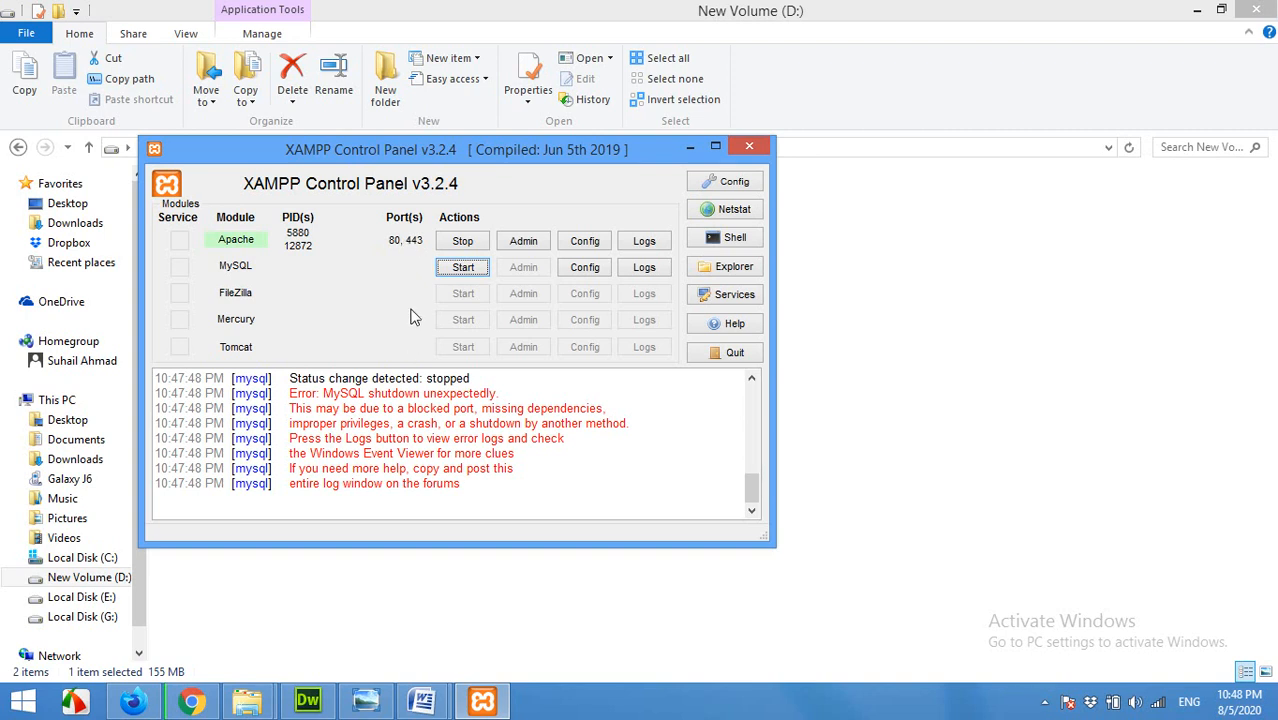
pyautogui.click(462, 267)
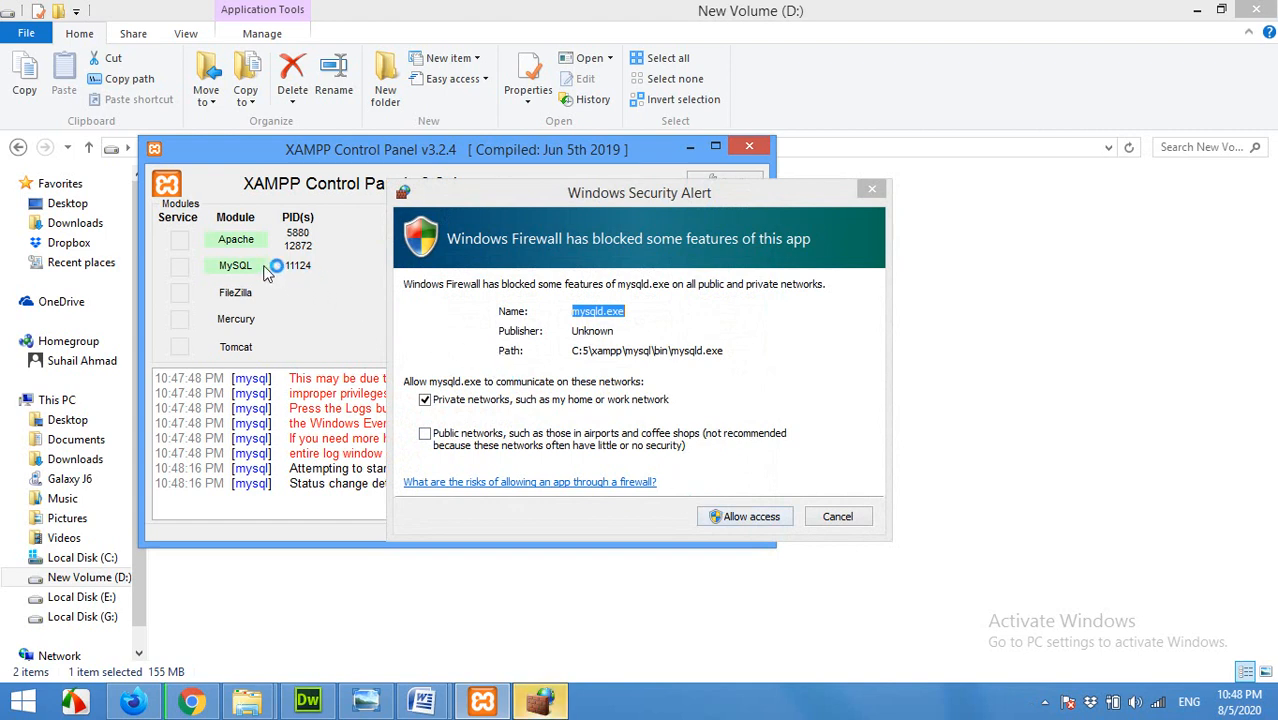
pyautogui.click(735, 516)
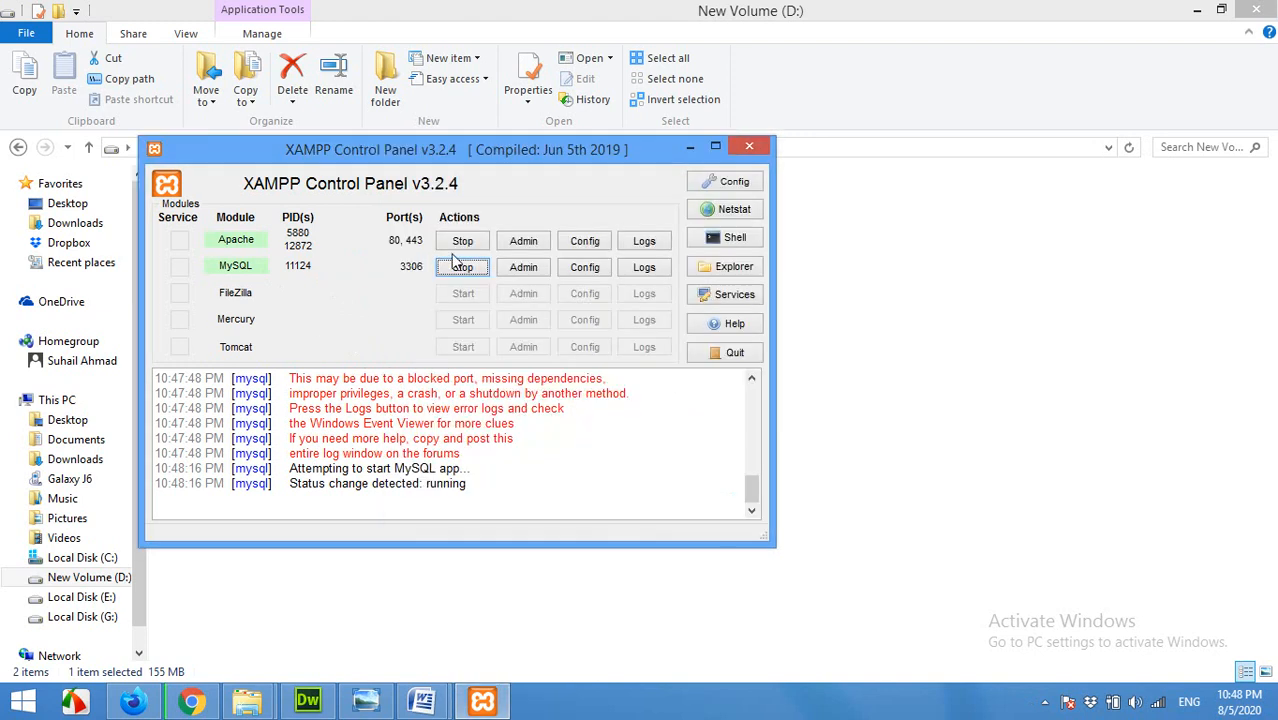
# Switch to Chrome, open localhost in a new tab and look over the XAMPP dashboard page.
pyautogui.click(196, 704)
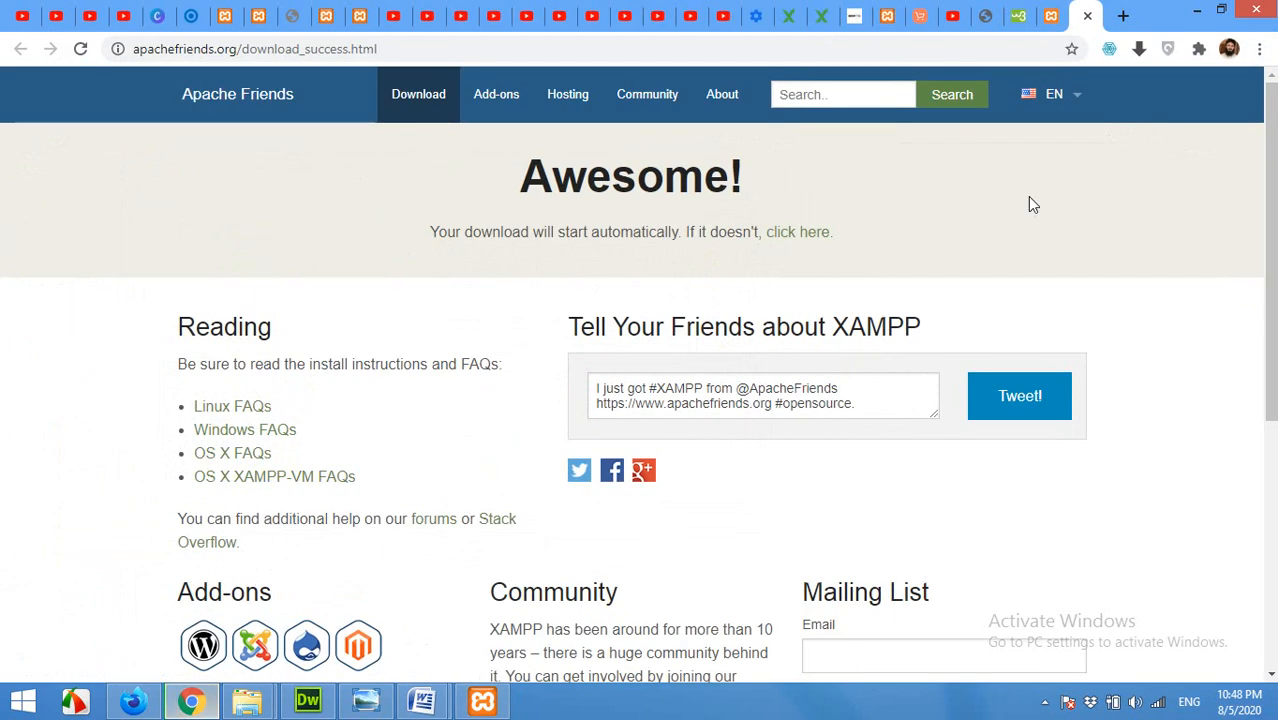
pyautogui.click(1123, 16)
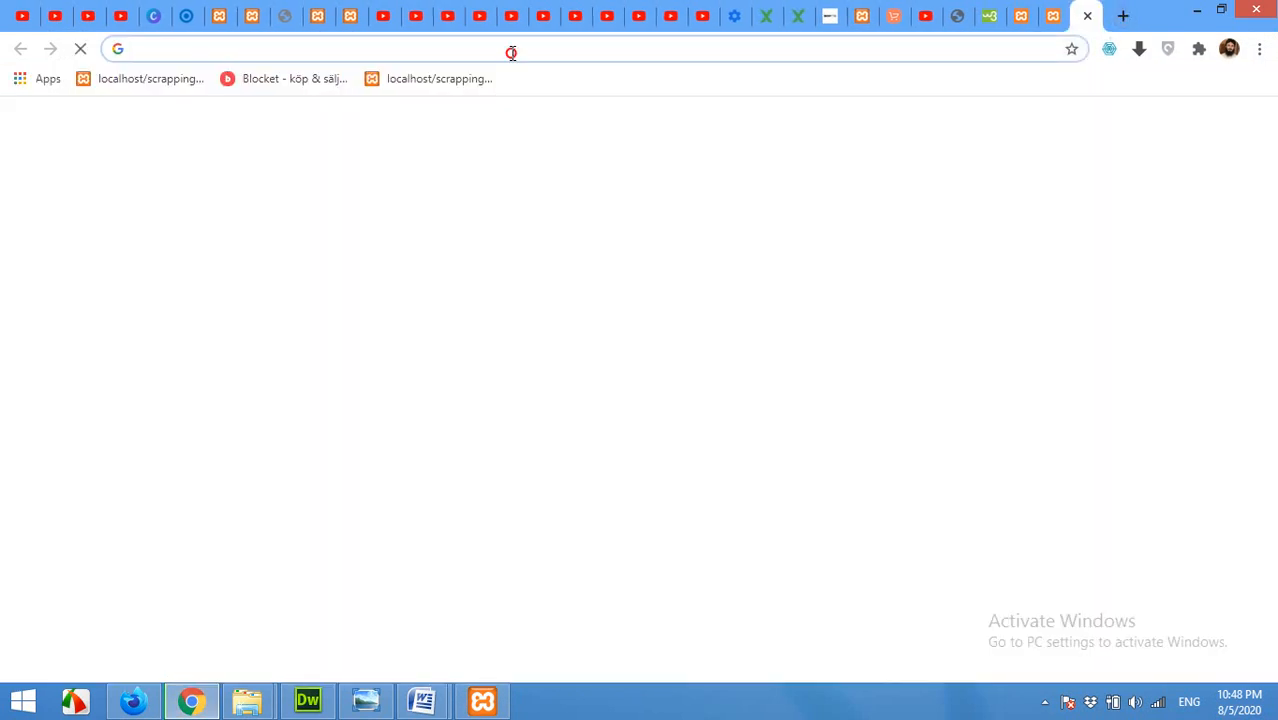
pyautogui.click(512, 50)
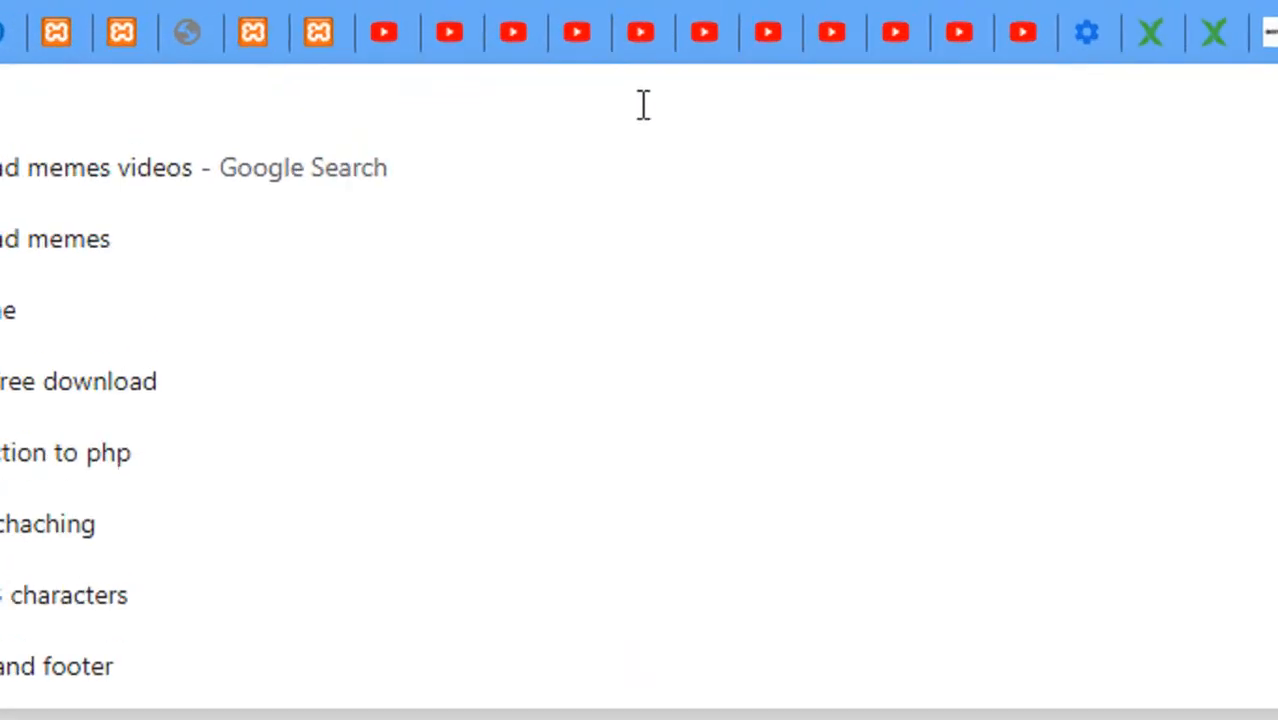
pyautogui.write('local')
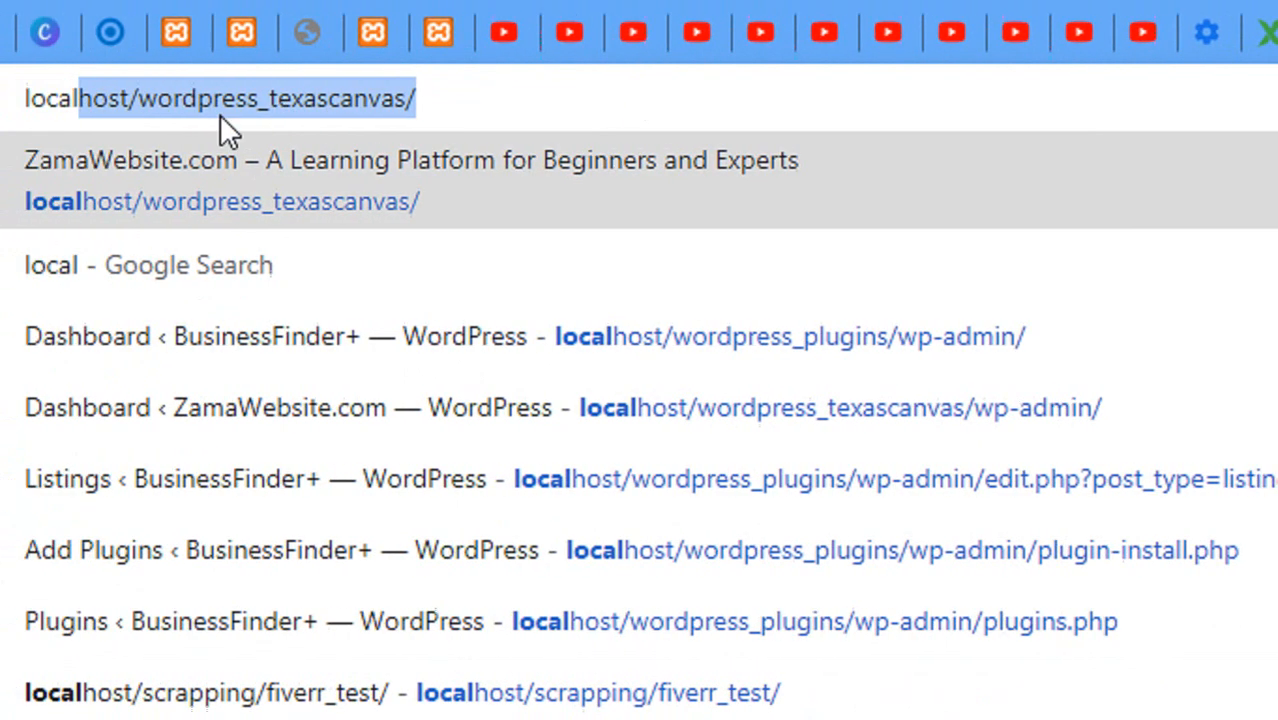
pyautogui.write('host')
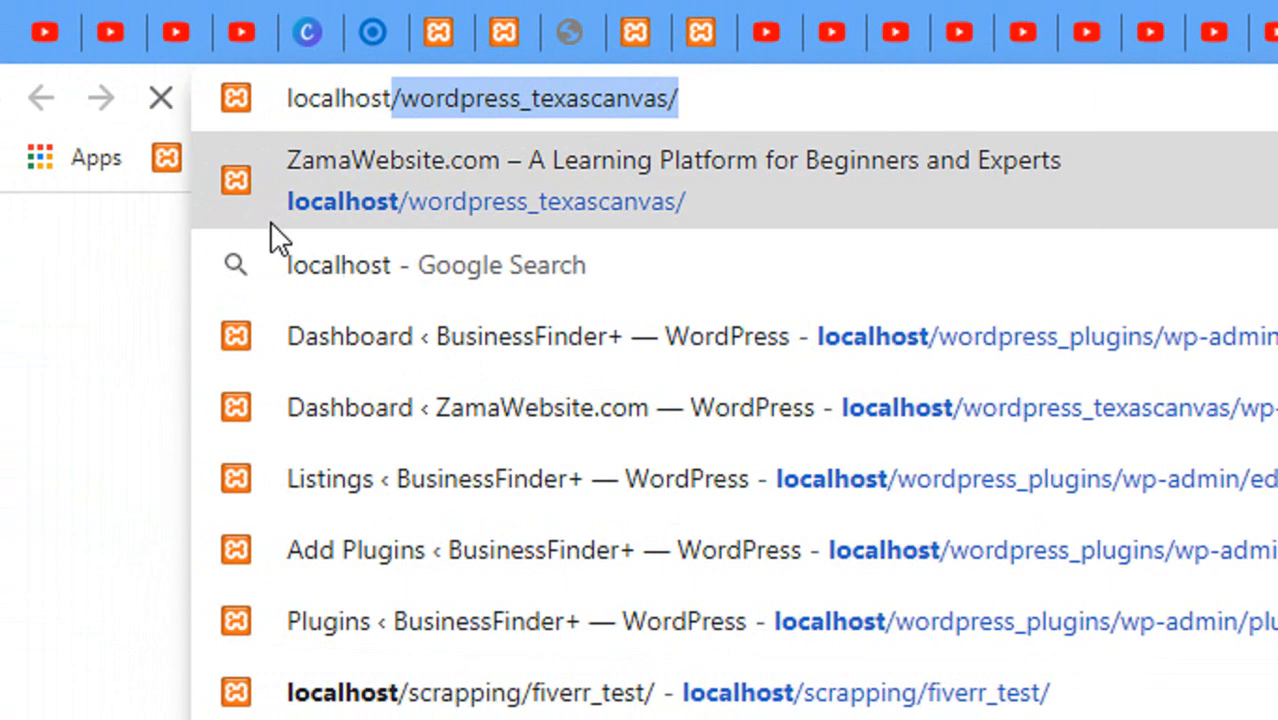
pyautogui.press('Delete')
pyautogui.press('Return')
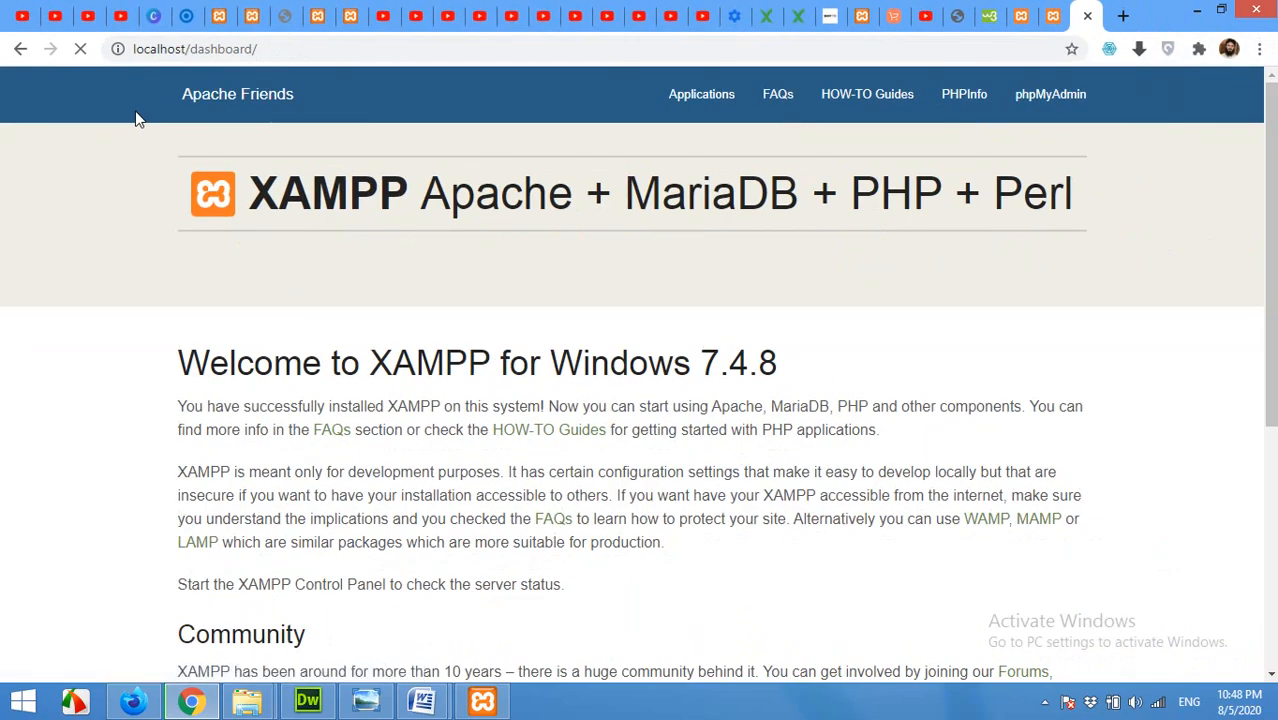
pyautogui.scroll(-4, 503, 463)
pyautogui.scroll(3, 505, 475)
pyautogui.scroll(2, 505, 475)
pyautogui.scroll(-1, 475, 420)
pyautogui.scroll(1, 475, 420)
# Switch to File Explorer, open the xampp folder on drive D and check the module ports in the XAMPP Control Panel.
pyautogui.moveTo(247, 700)
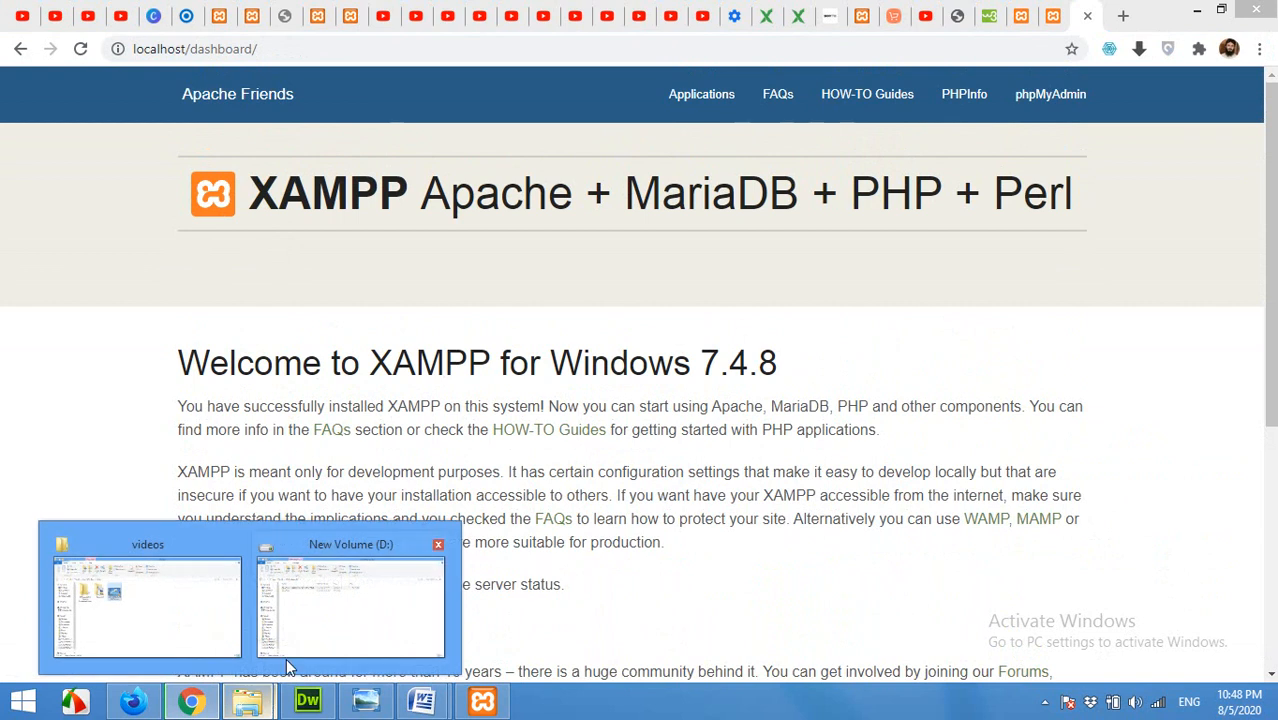
pyautogui.click(290, 650)
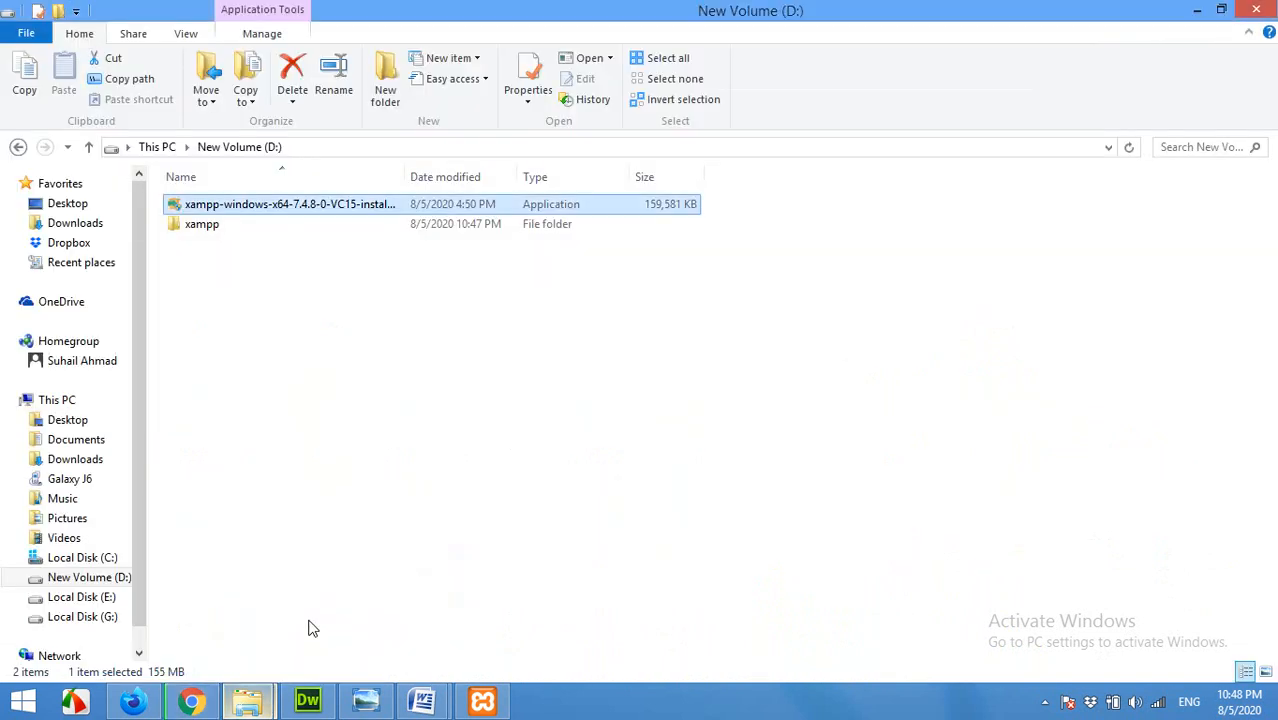
pyautogui.click(215, 226)
pyautogui.doubleClick(215, 226)
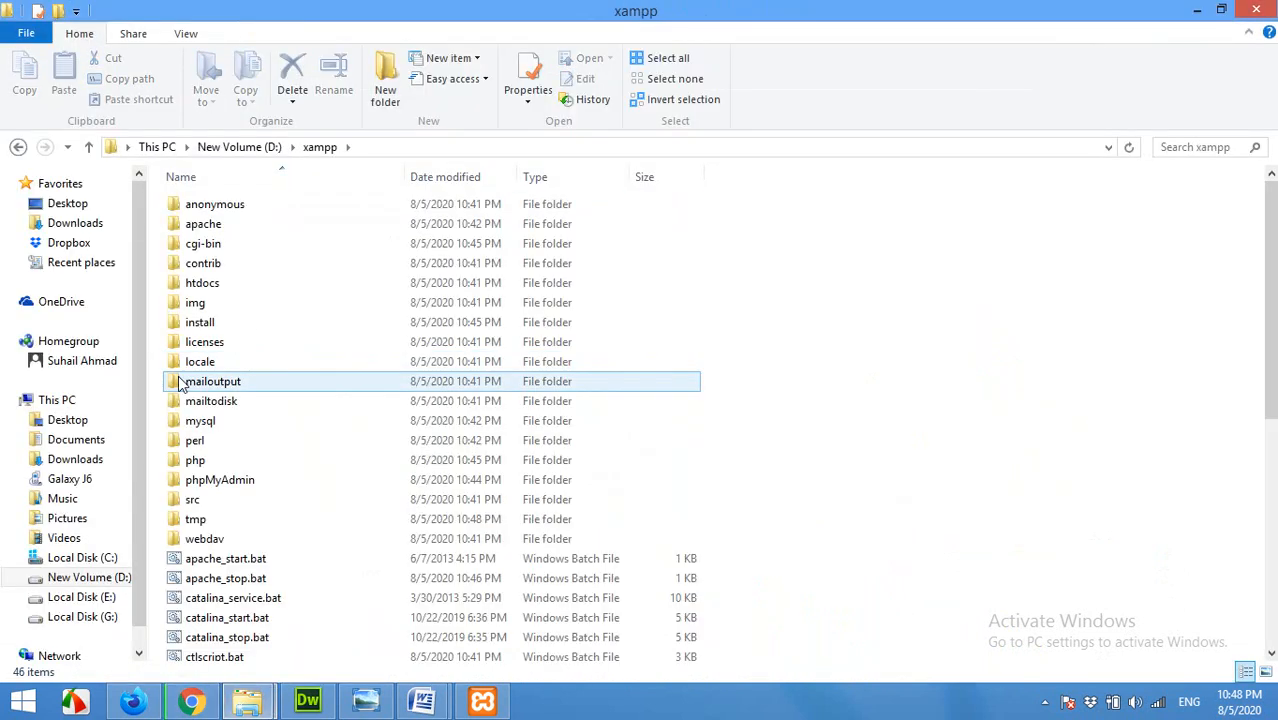
pyautogui.click(482, 700)
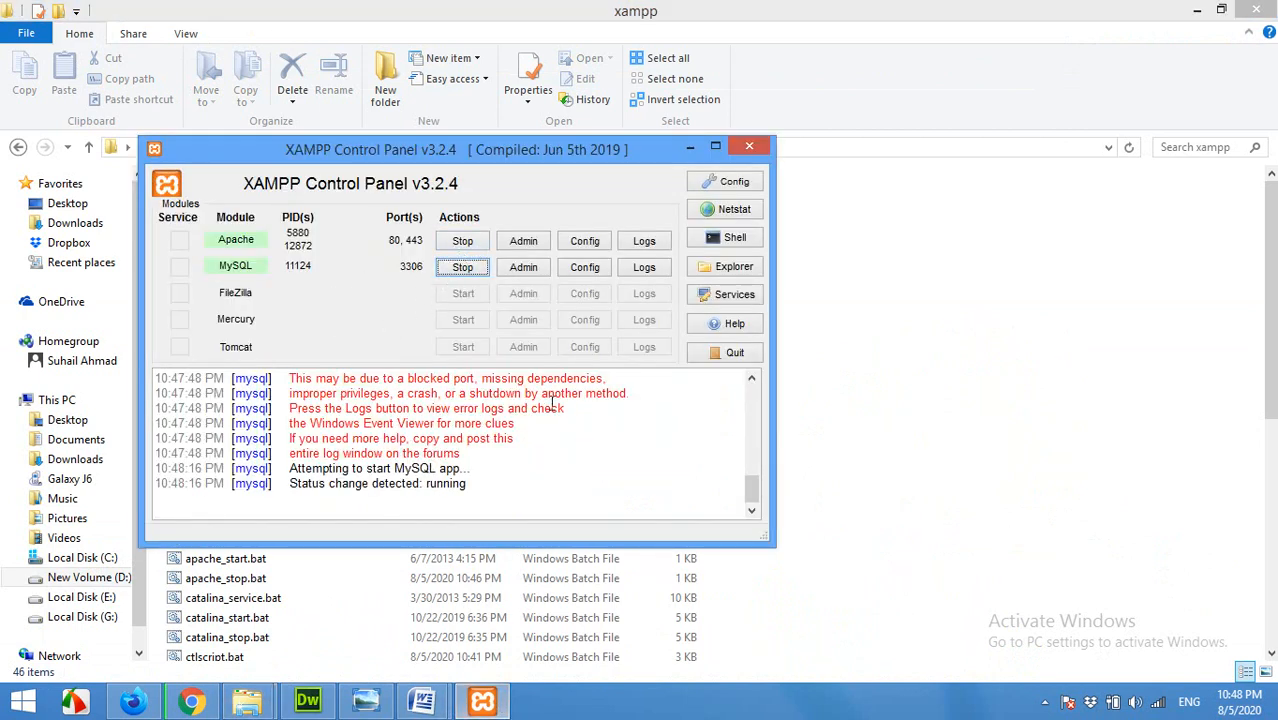
pyautogui.click(872, 455)
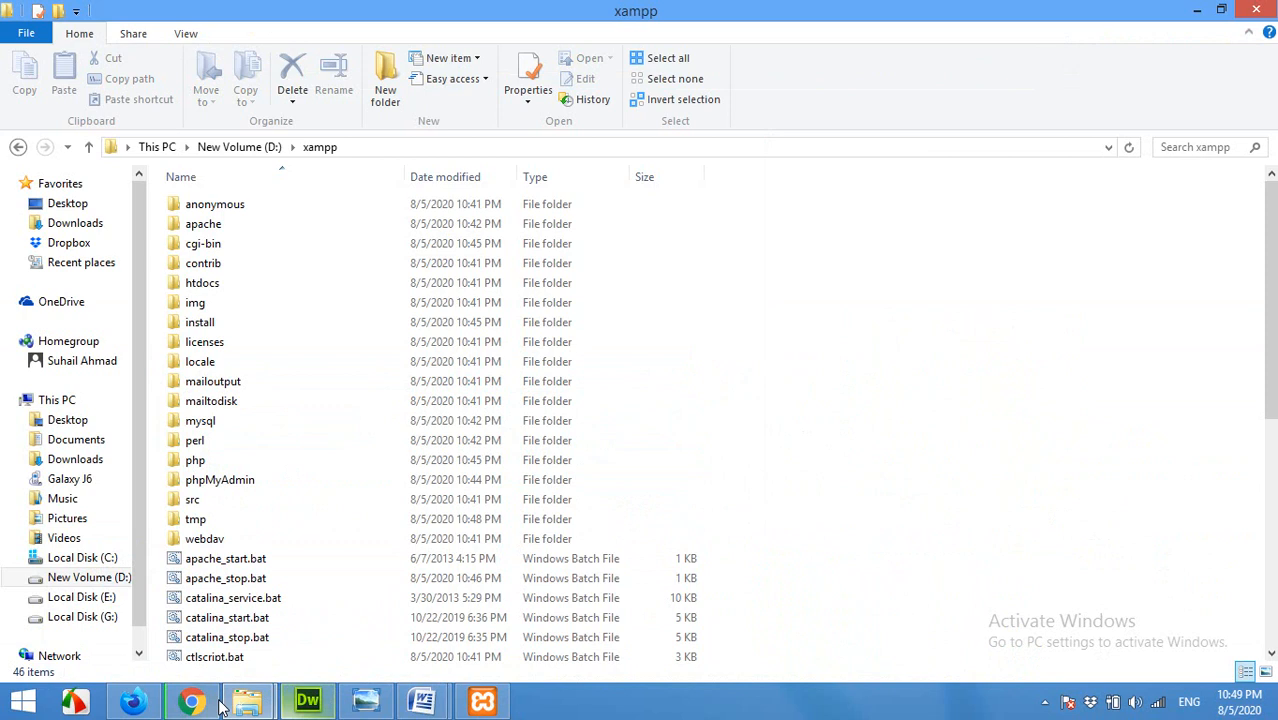
pyautogui.click(482, 700)
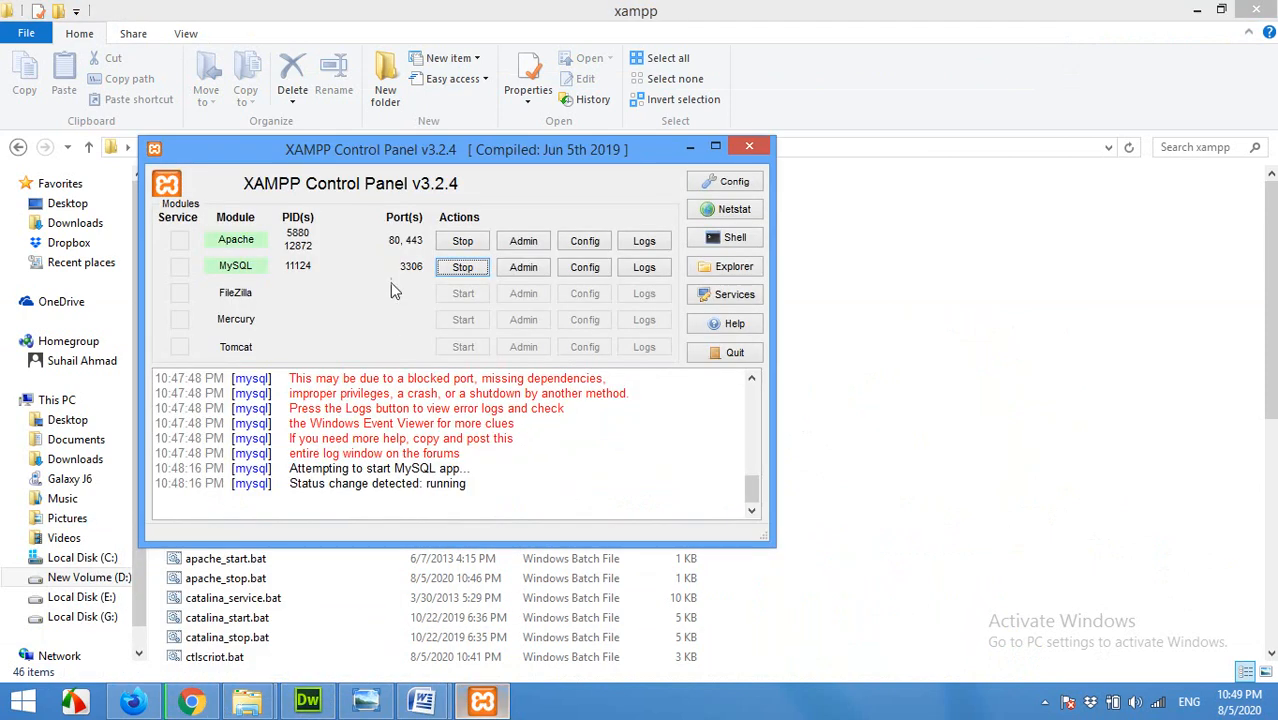
pyautogui.click(865, 390)
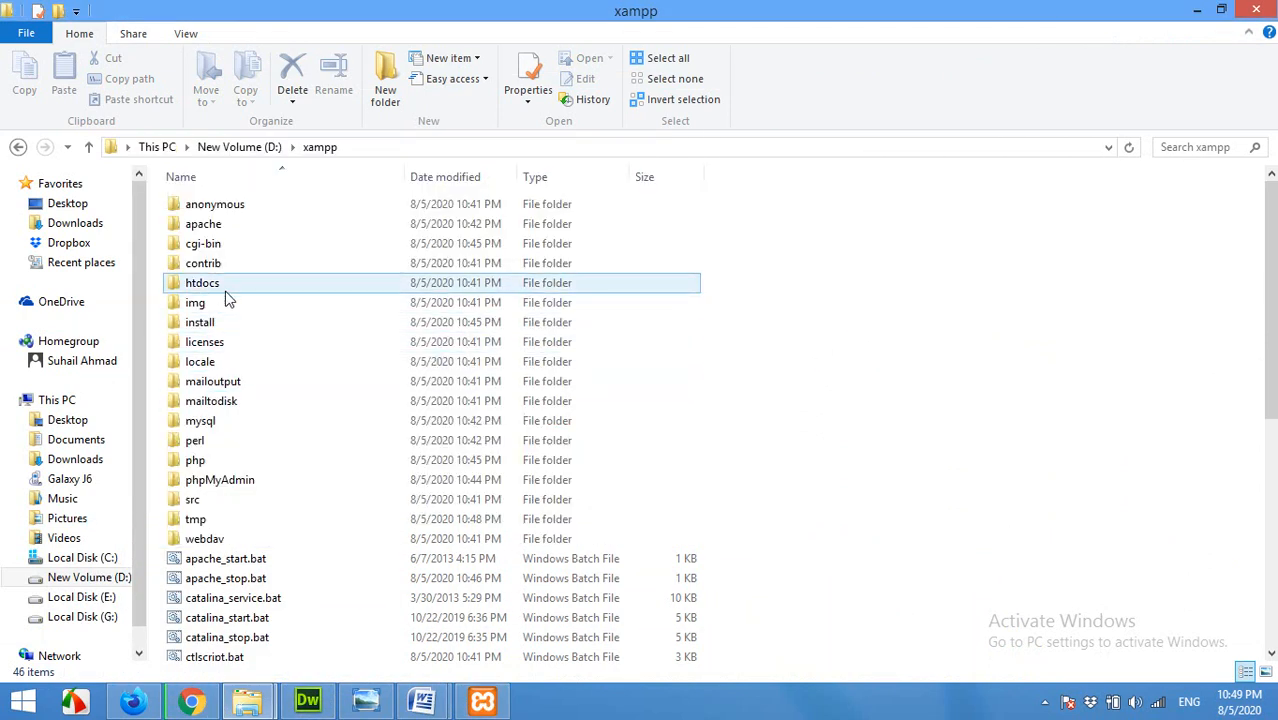
# Switch to Chrome, compare the localhost address with the Apache port in the XAMPP Control Panel, and load localhost:80.
pyautogui.click(192, 700)
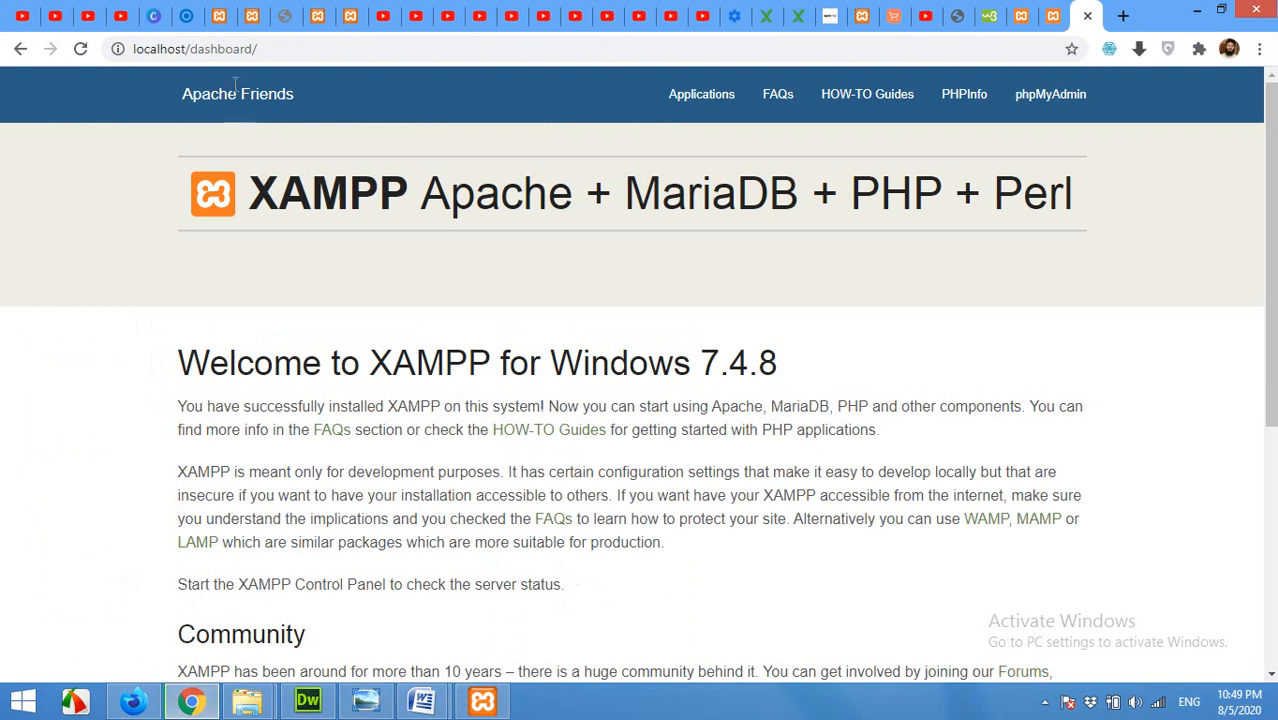
pyautogui.click(187, 49)
pyautogui.click(187, 52)
pyautogui.moveTo(187, 51); pyautogui.dragTo(132, 52)
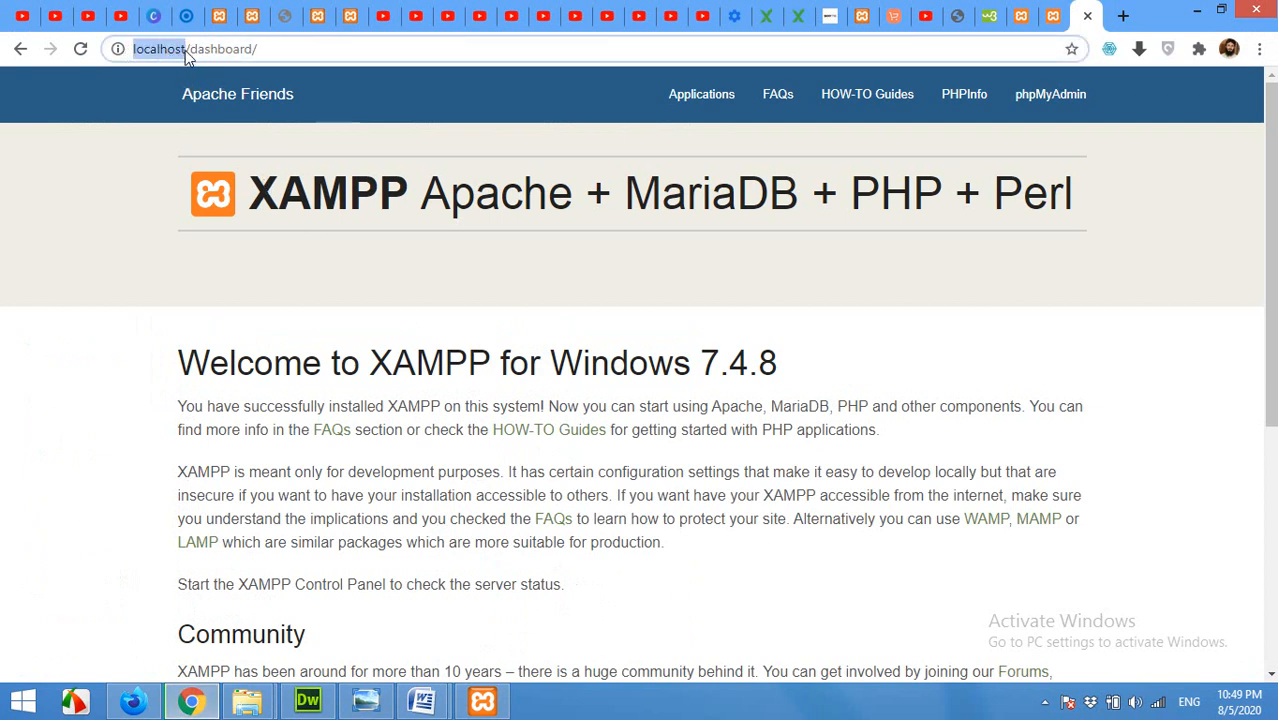
pyautogui.click(184, 57)
pyautogui.moveTo(268, 50); pyautogui.dragTo(188, 57)
pyautogui.click(482, 701)
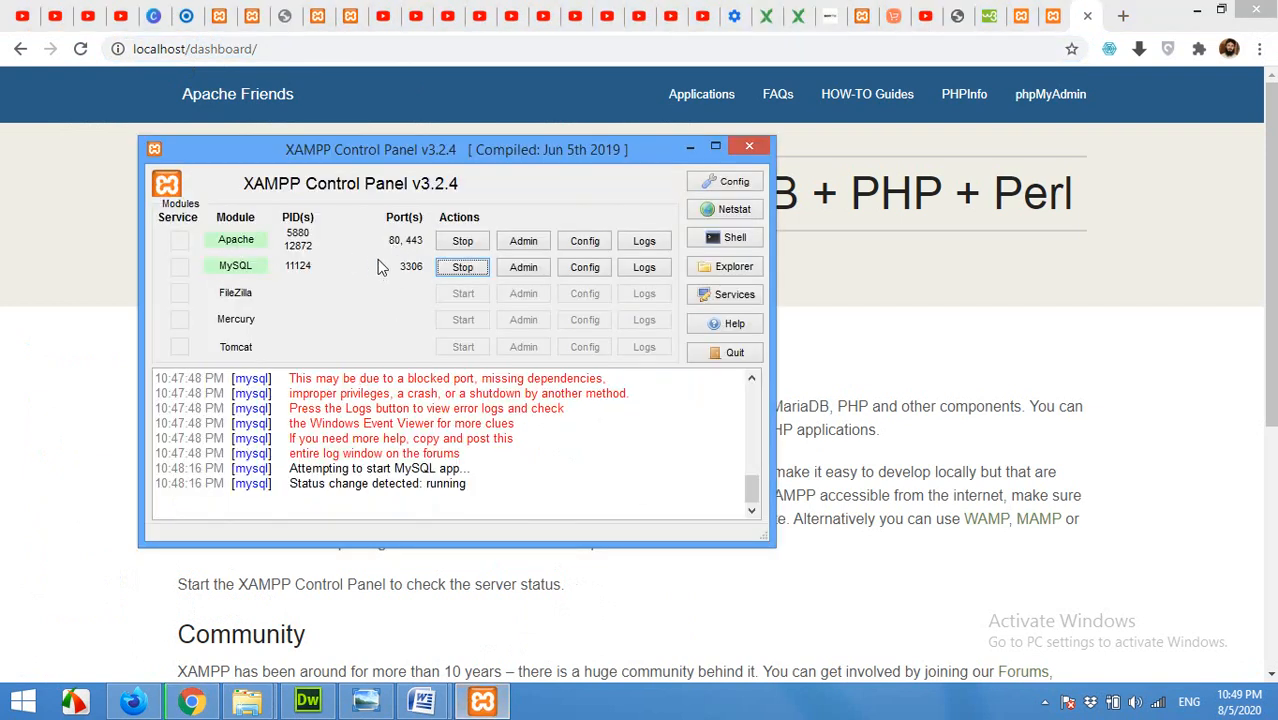
pyautogui.click(199, 63)
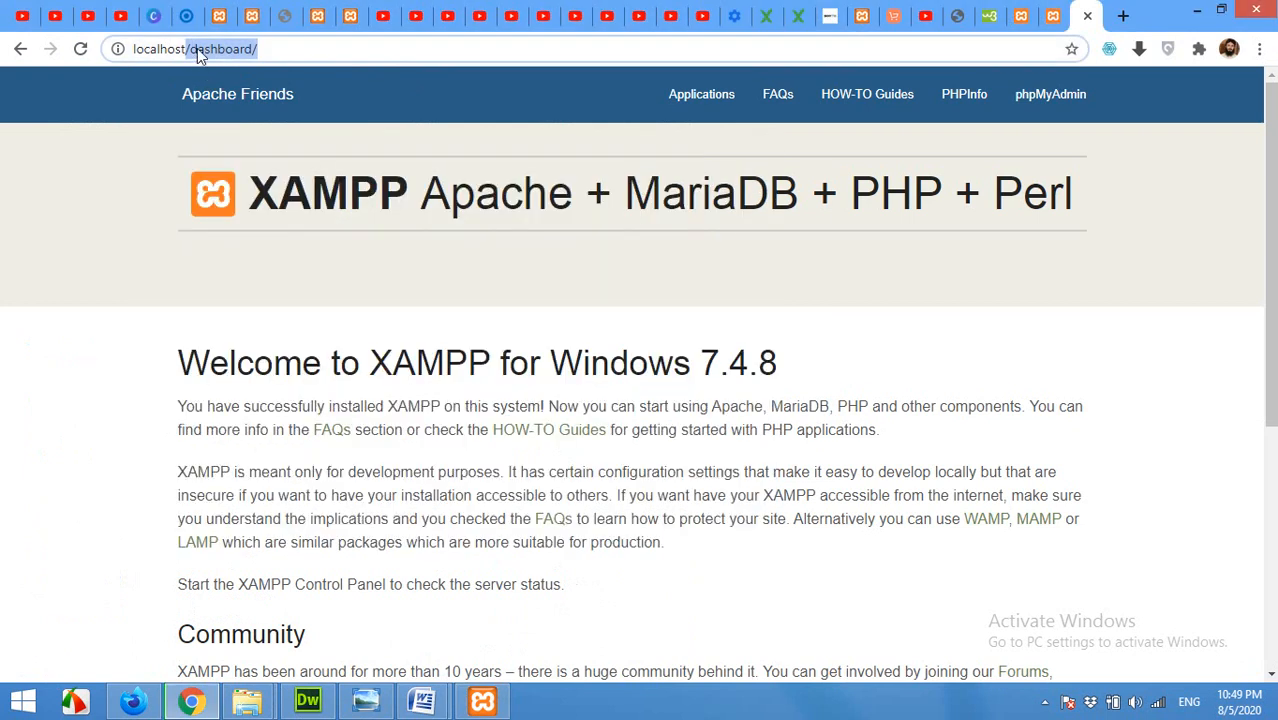
pyautogui.press('BackSpace')
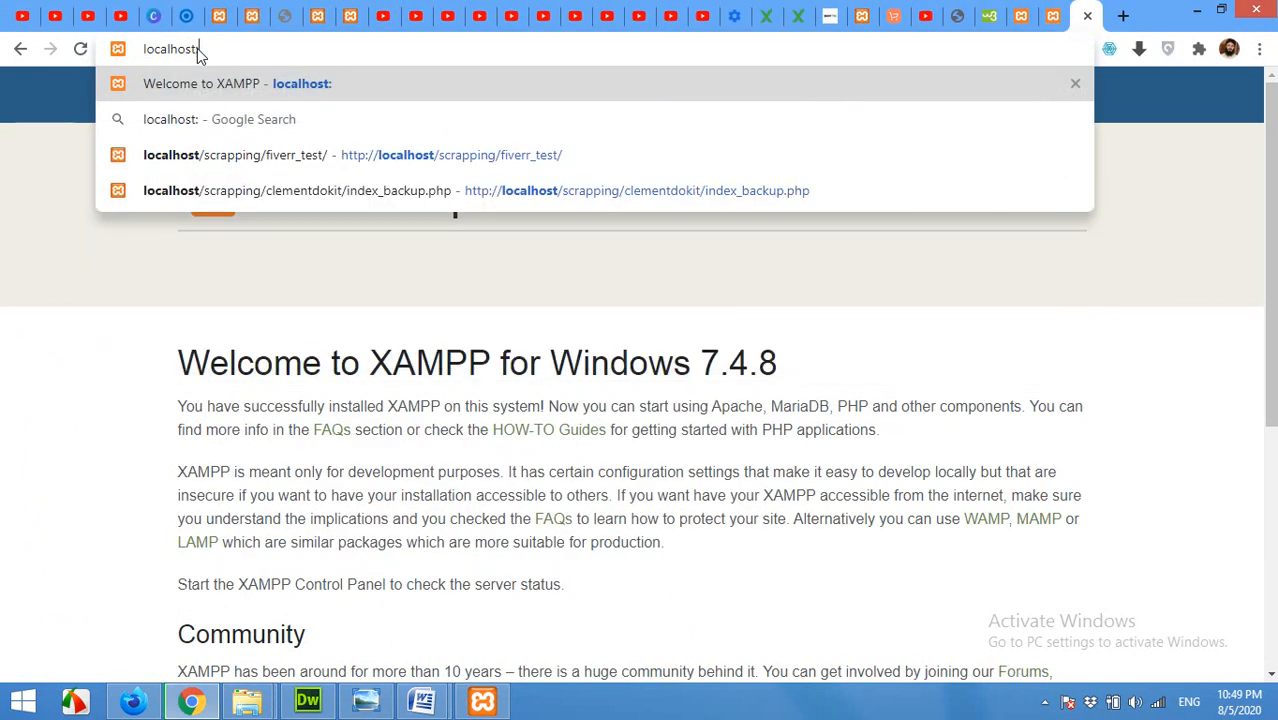
pyautogui.write(':80')
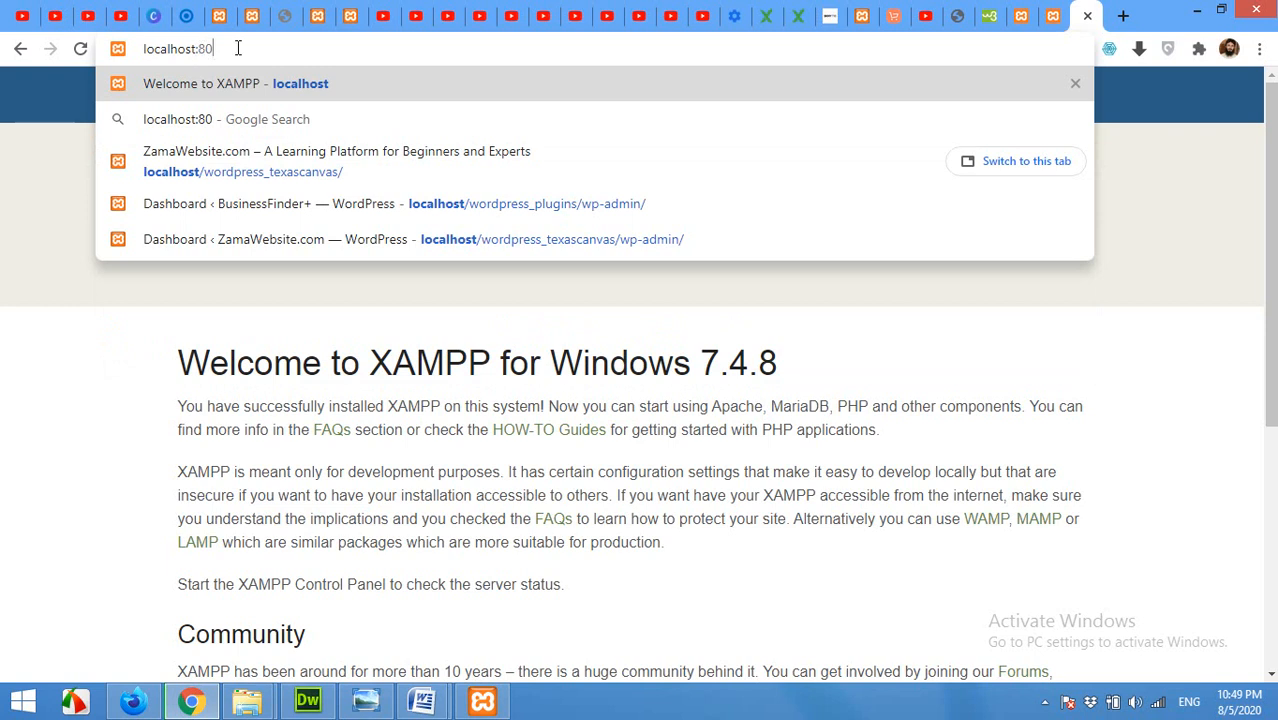
pyautogui.press('Return')
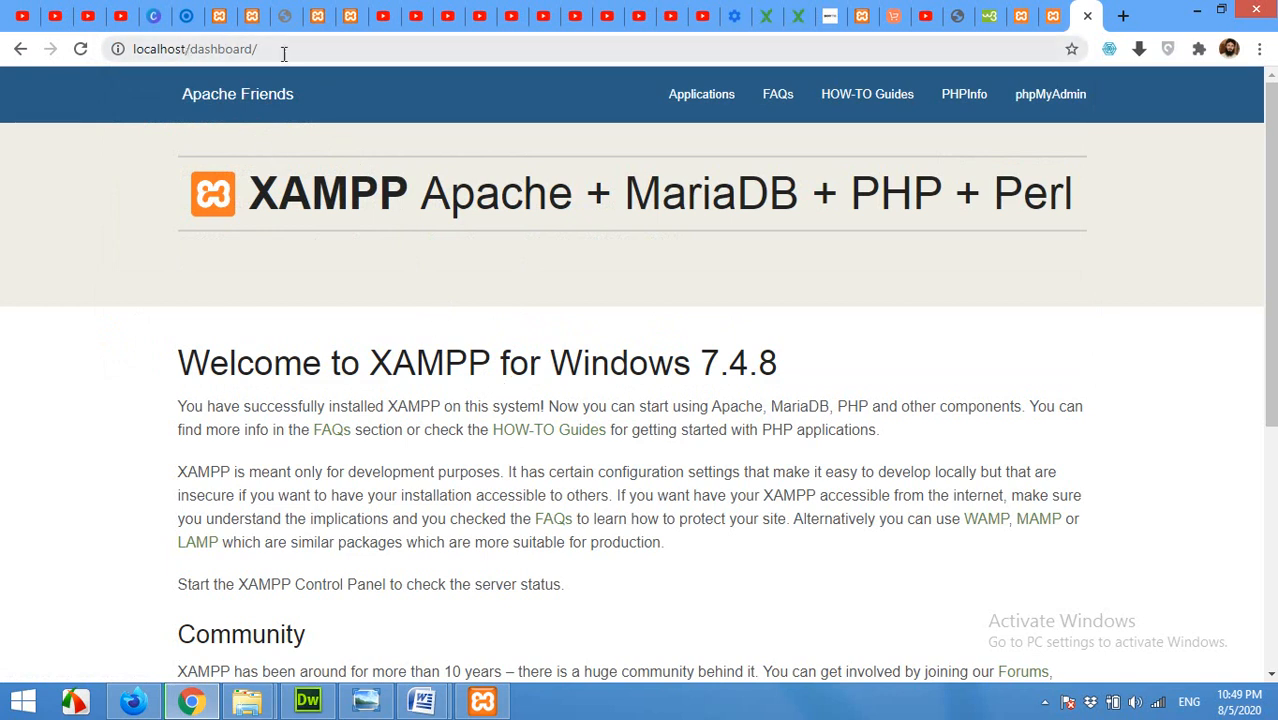
# Return to the XAMPP Control Panel, stop the Apache module and open its httpd.conf configuration file.
pyautogui.click(250, 704)
pyautogui.click(337, 612)
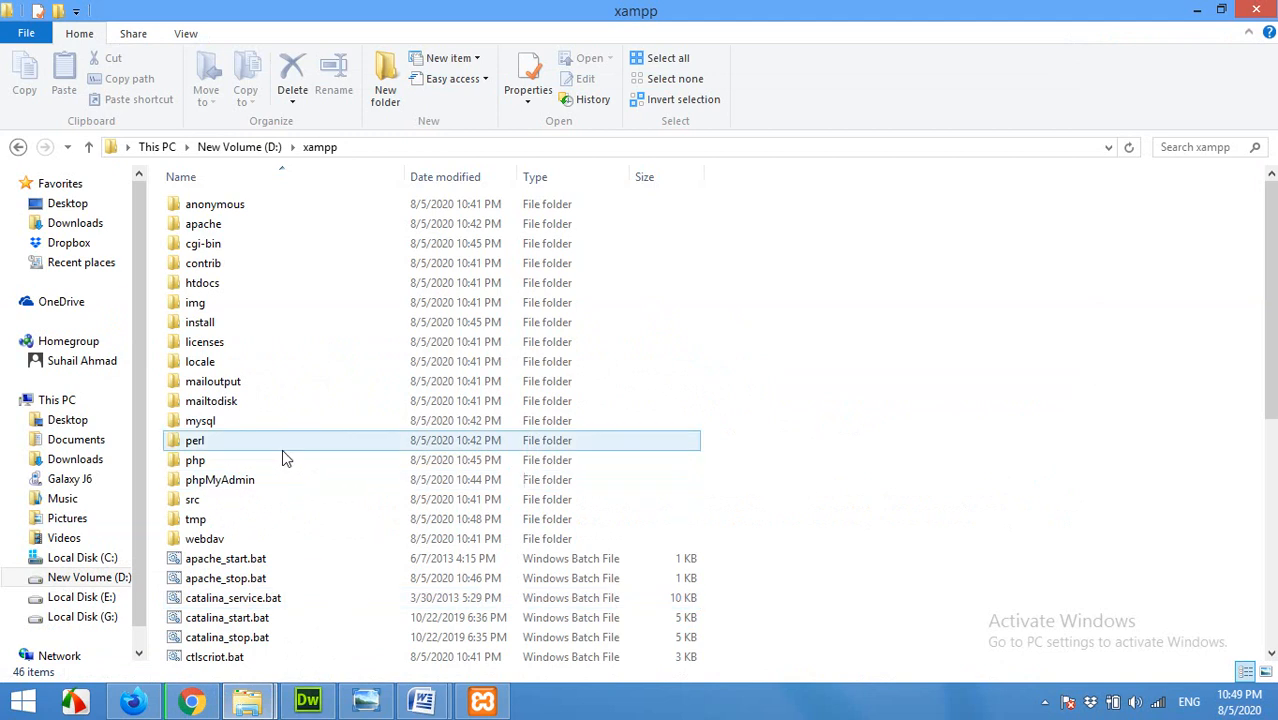
pyautogui.click(480, 704)
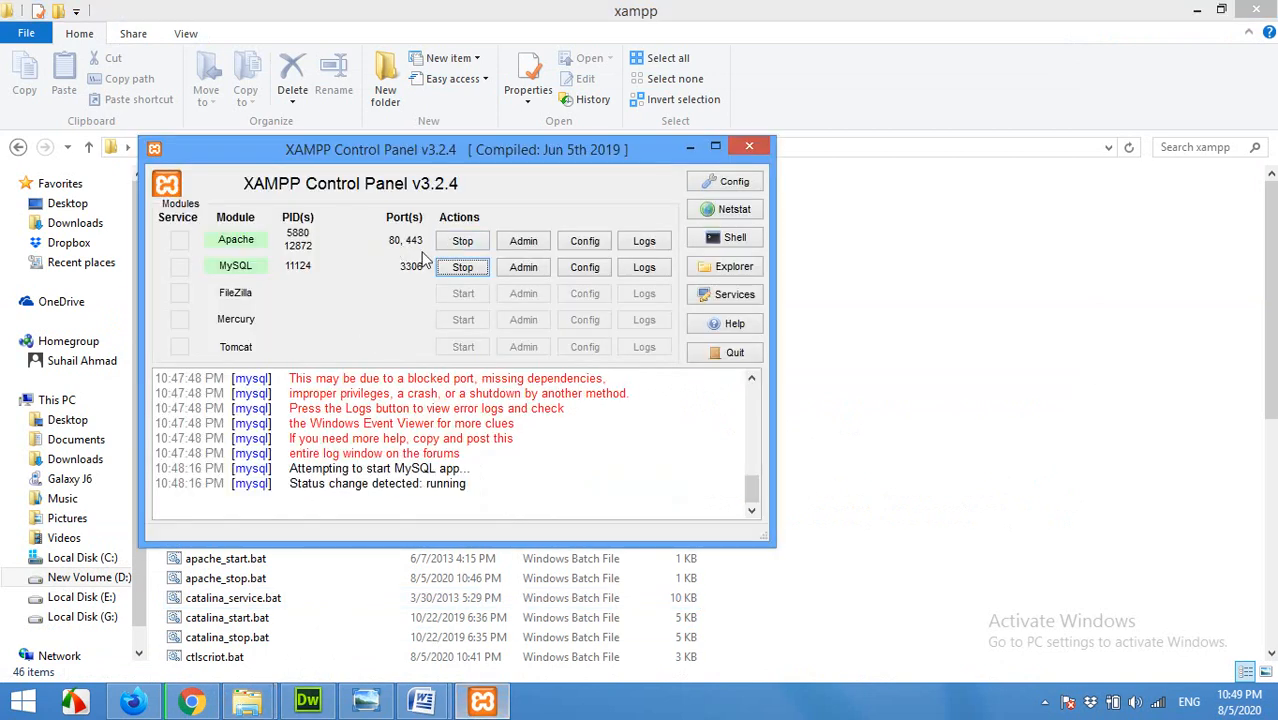
pyautogui.click(461, 244)
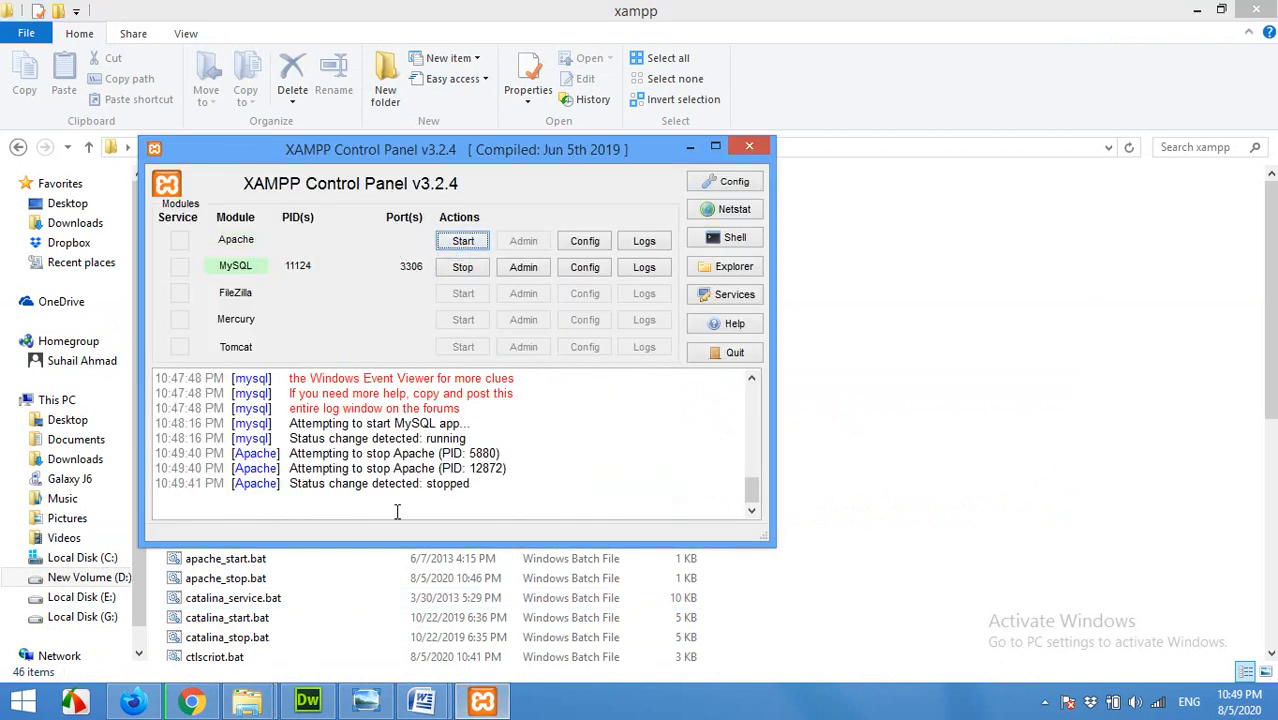
pyautogui.click(593, 248)
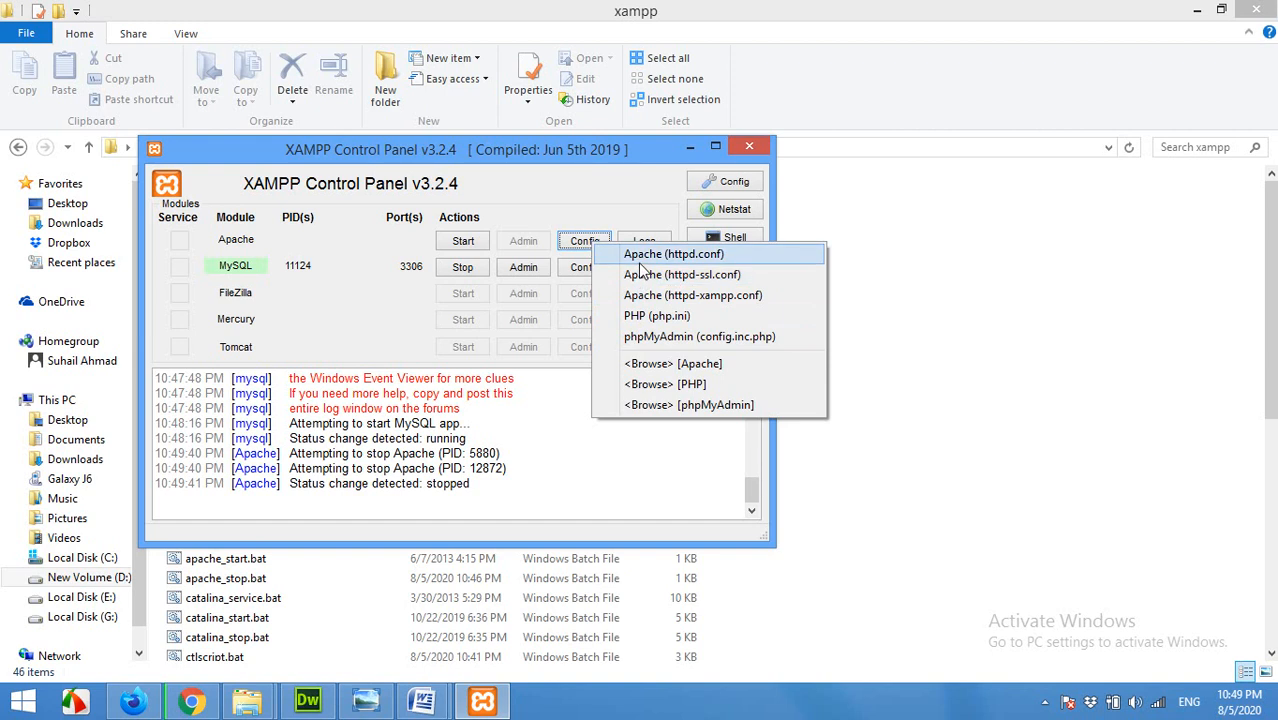
pyautogui.click(638, 262)
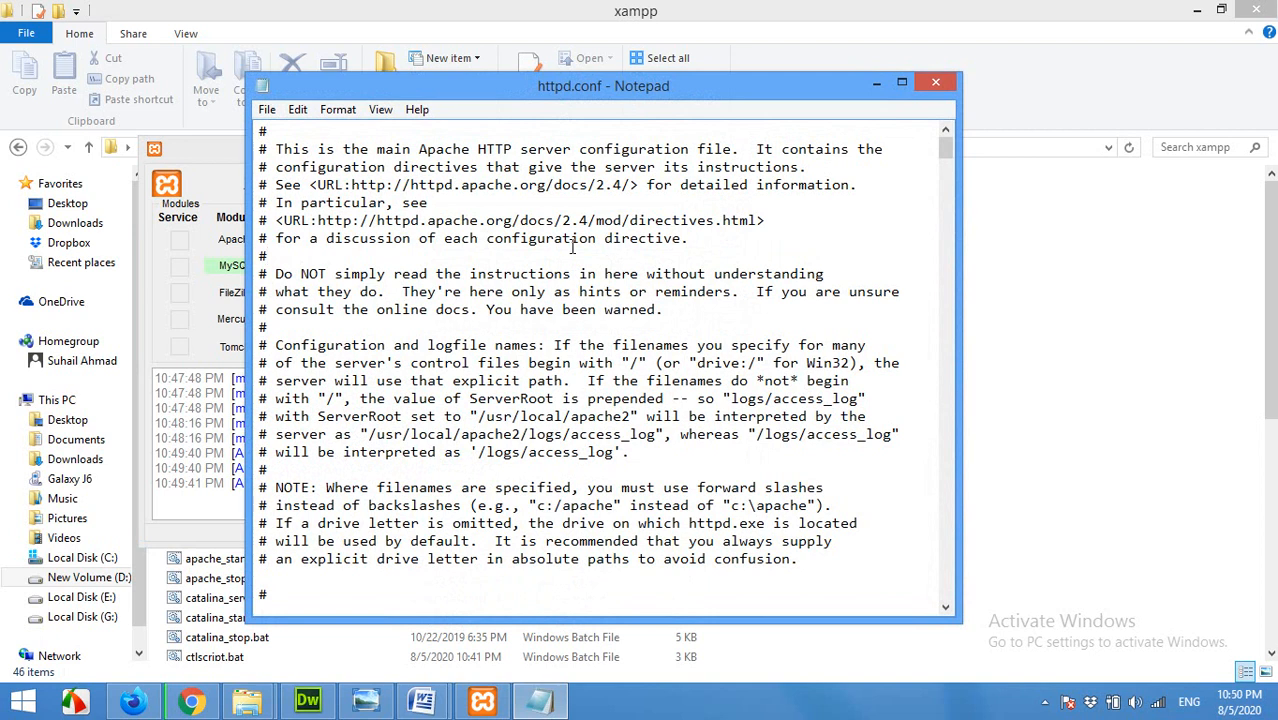
# Find "listen" in httpd.conf and set the active Listen directive to port 8080.
pyautogui.click(272, 114)
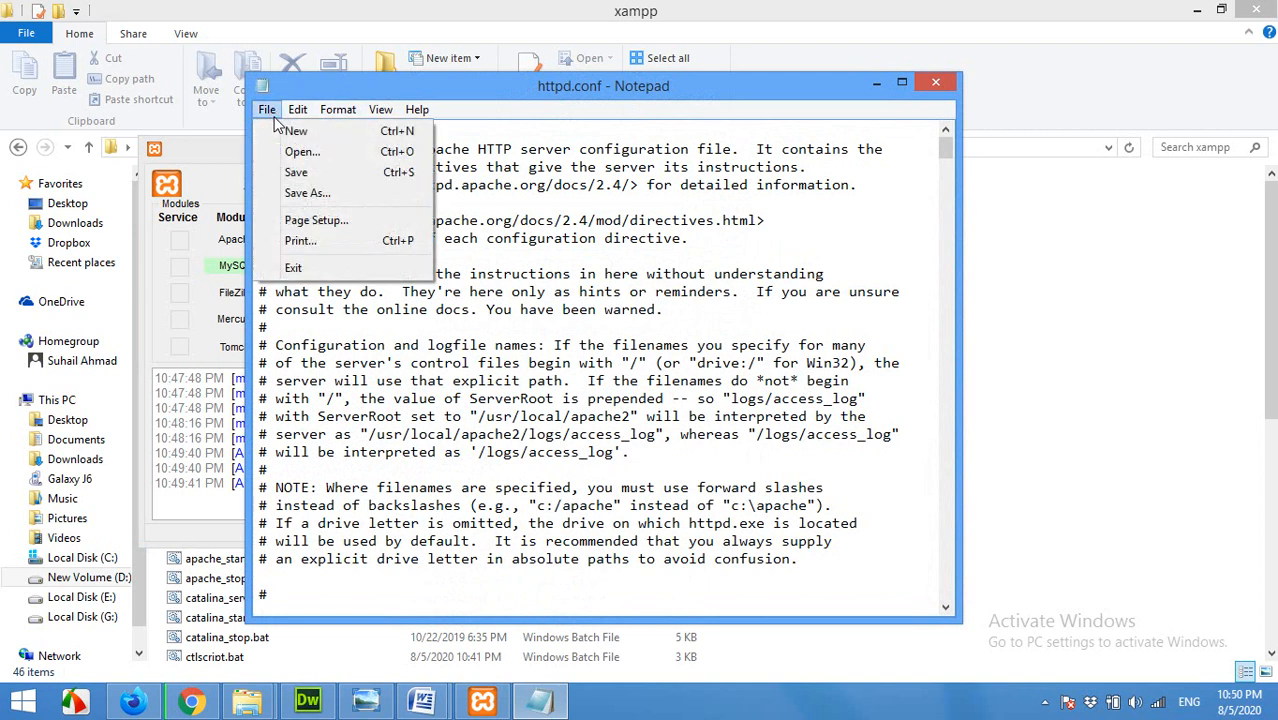
pyautogui.moveTo(298, 112)
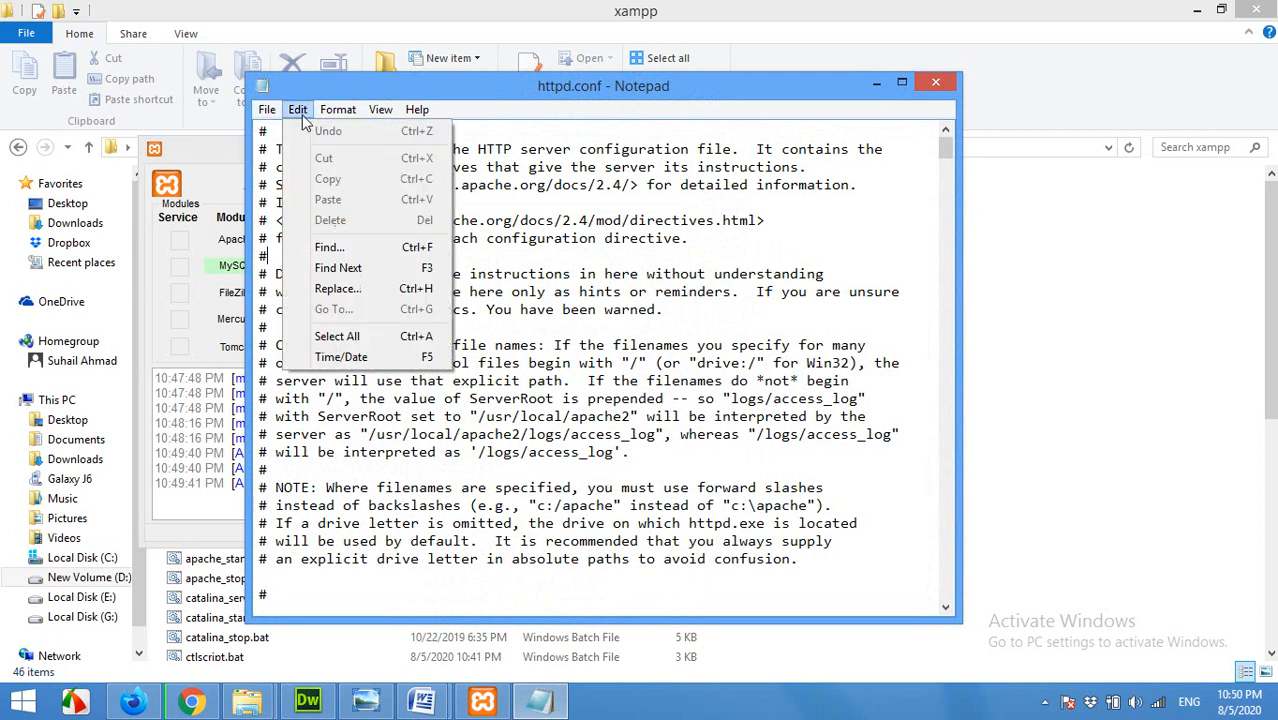
pyautogui.click(331, 249)
pyautogui.moveTo(400, 279); pyautogui.dragTo(357, 287)
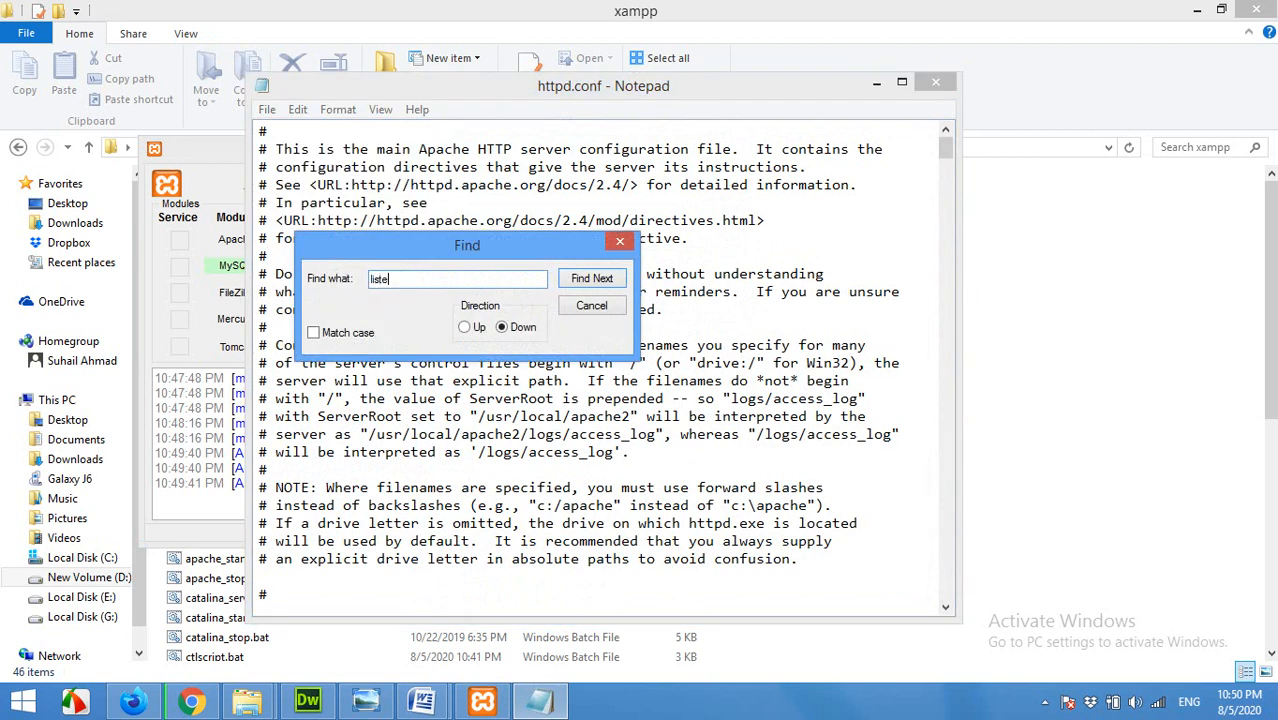
pyautogui.click(586, 284)
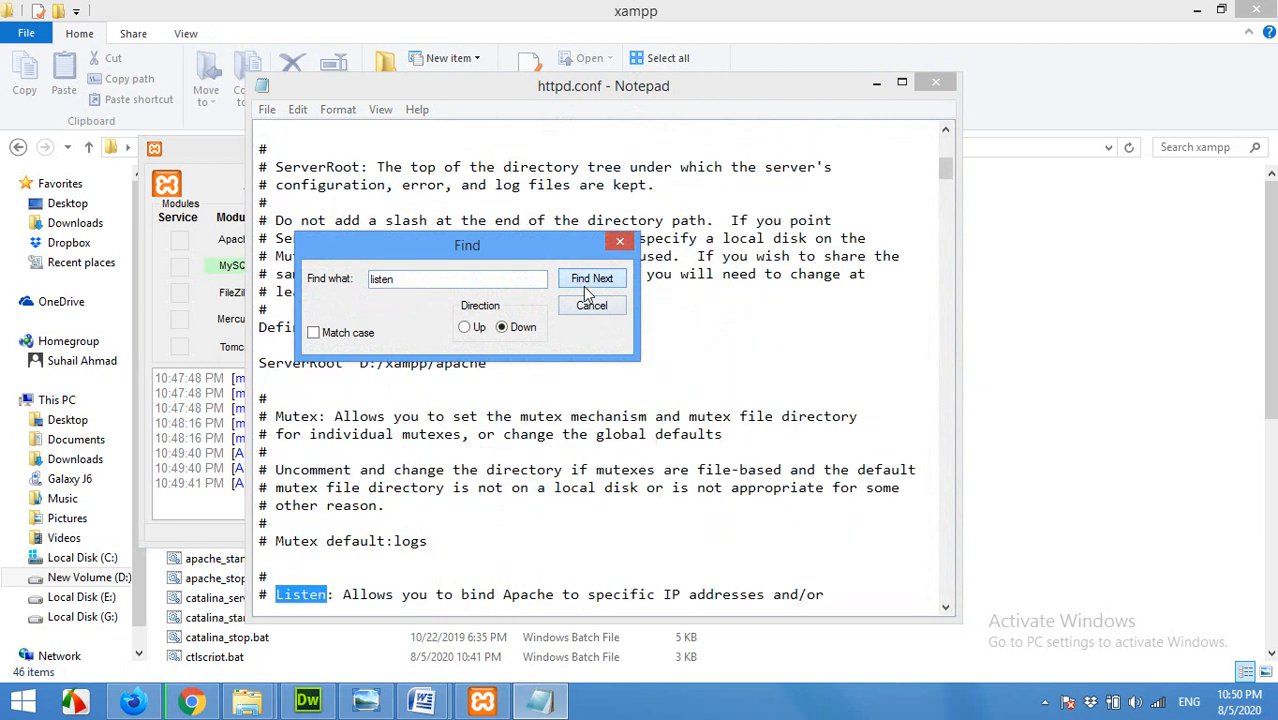
pyautogui.click(586, 284)
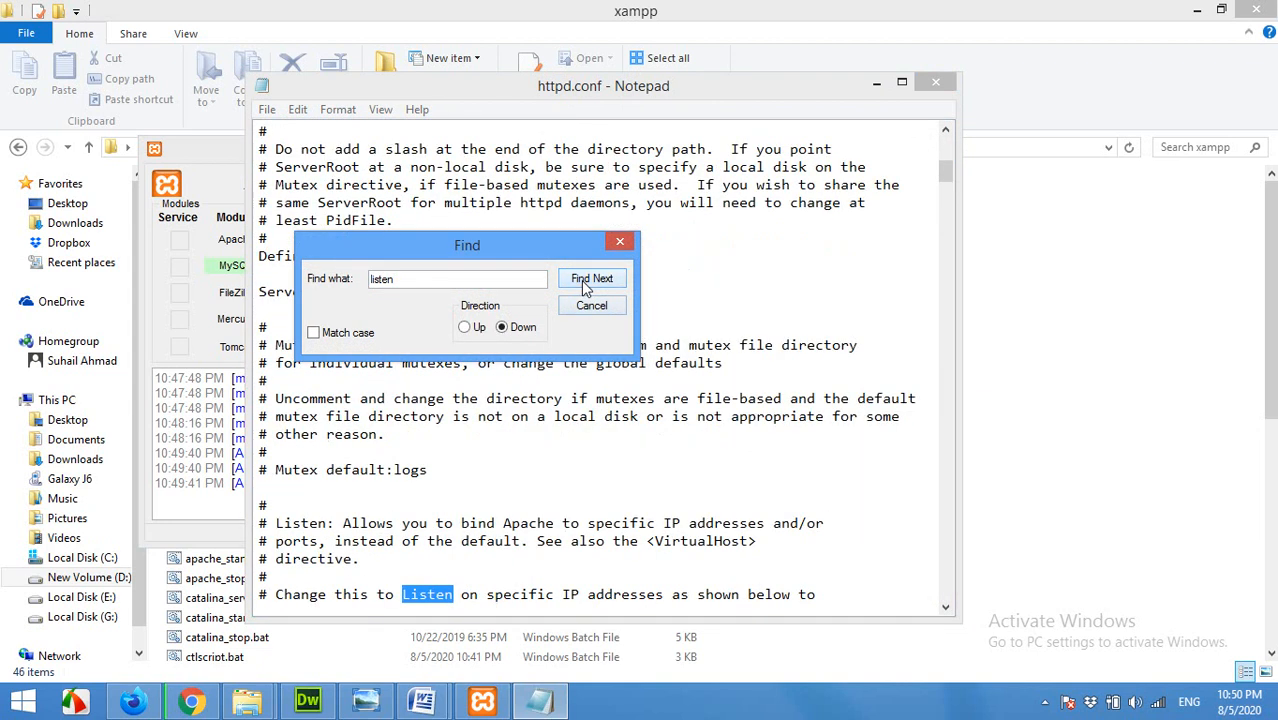
pyautogui.click(586, 284)
pyautogui.click(400, 560)
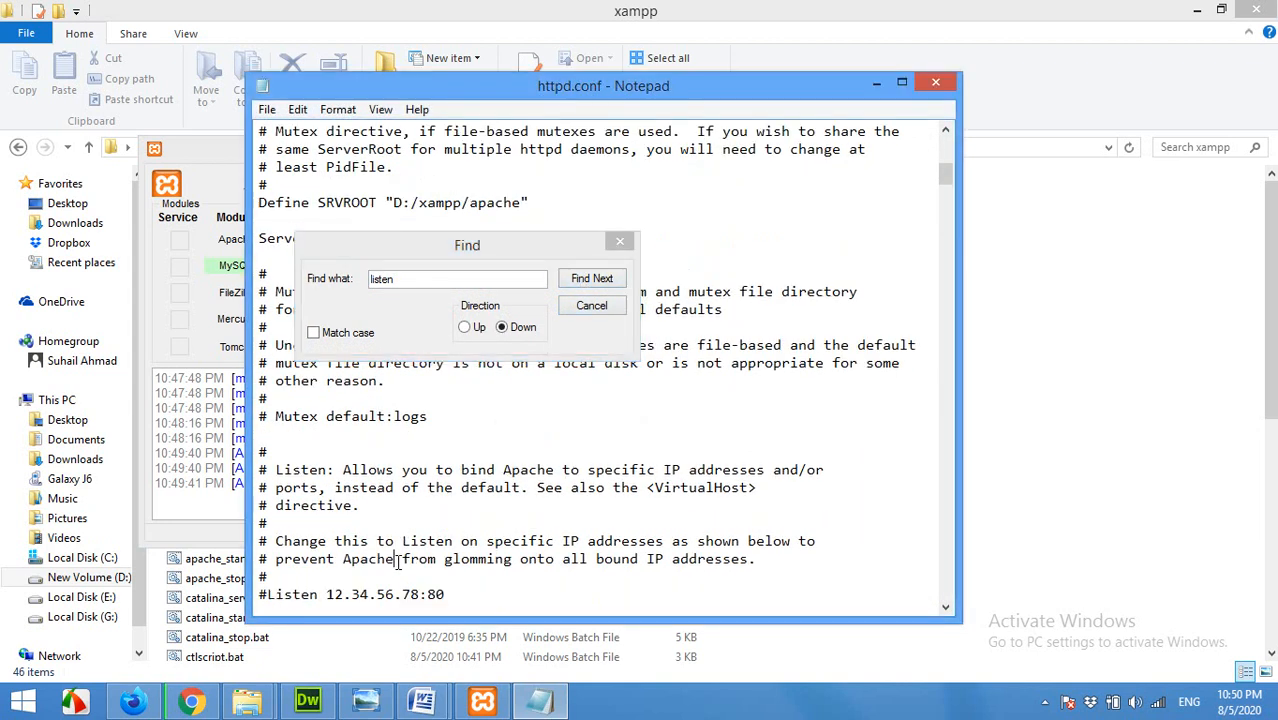
pyautogui.scroll(-2, 405, 563)
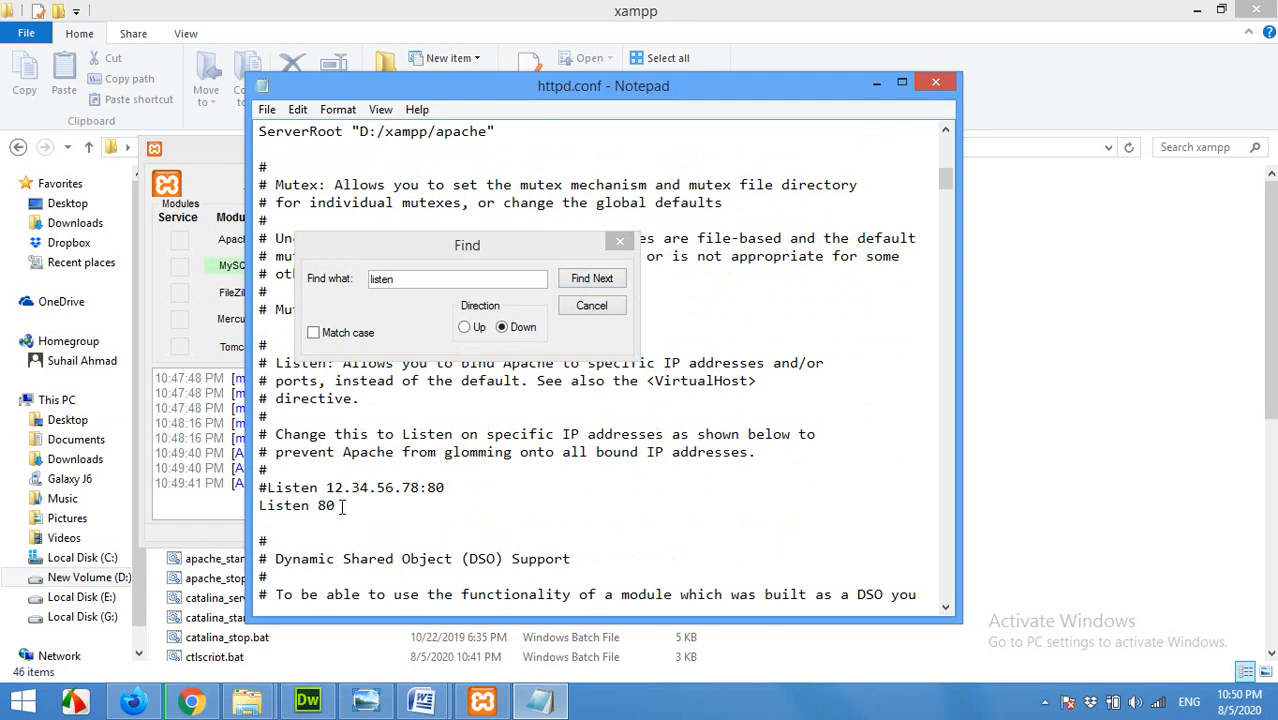
# Search downward in httpd.conf for "localhost:" and set the ServerName directive to localhost:8080.
pyautogui.click(398, 278)
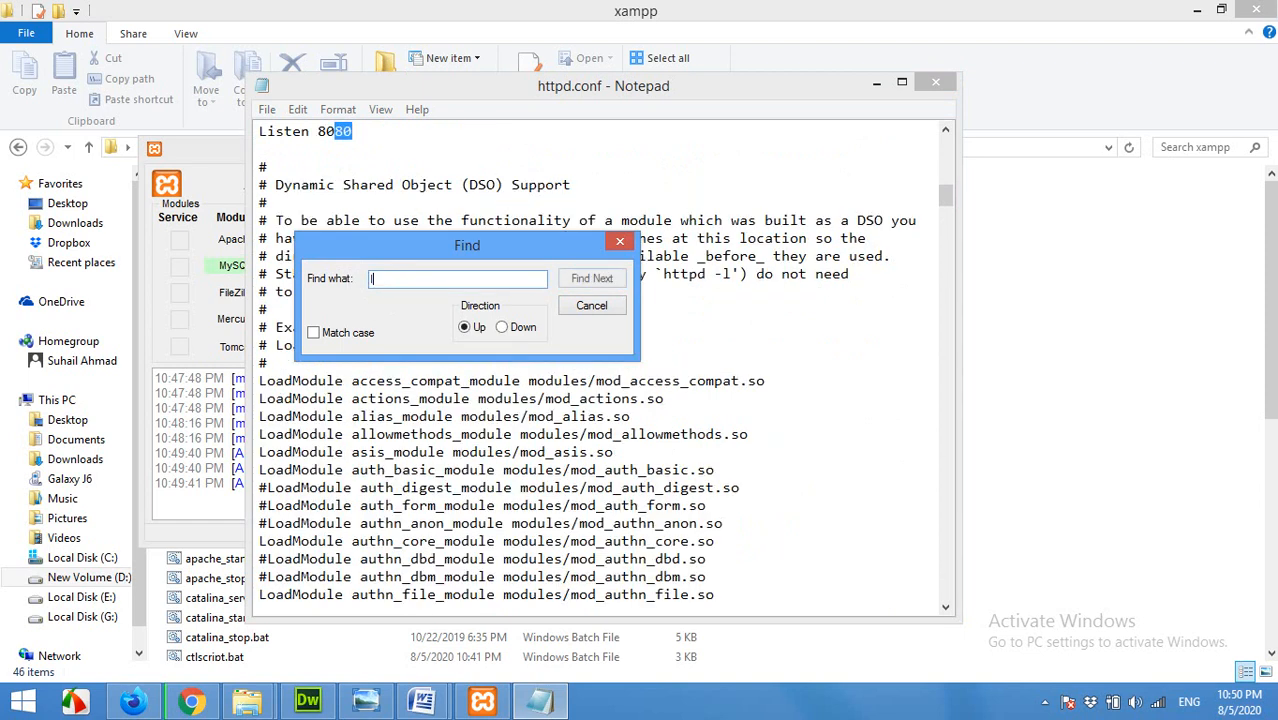
pyautogui.write('local')
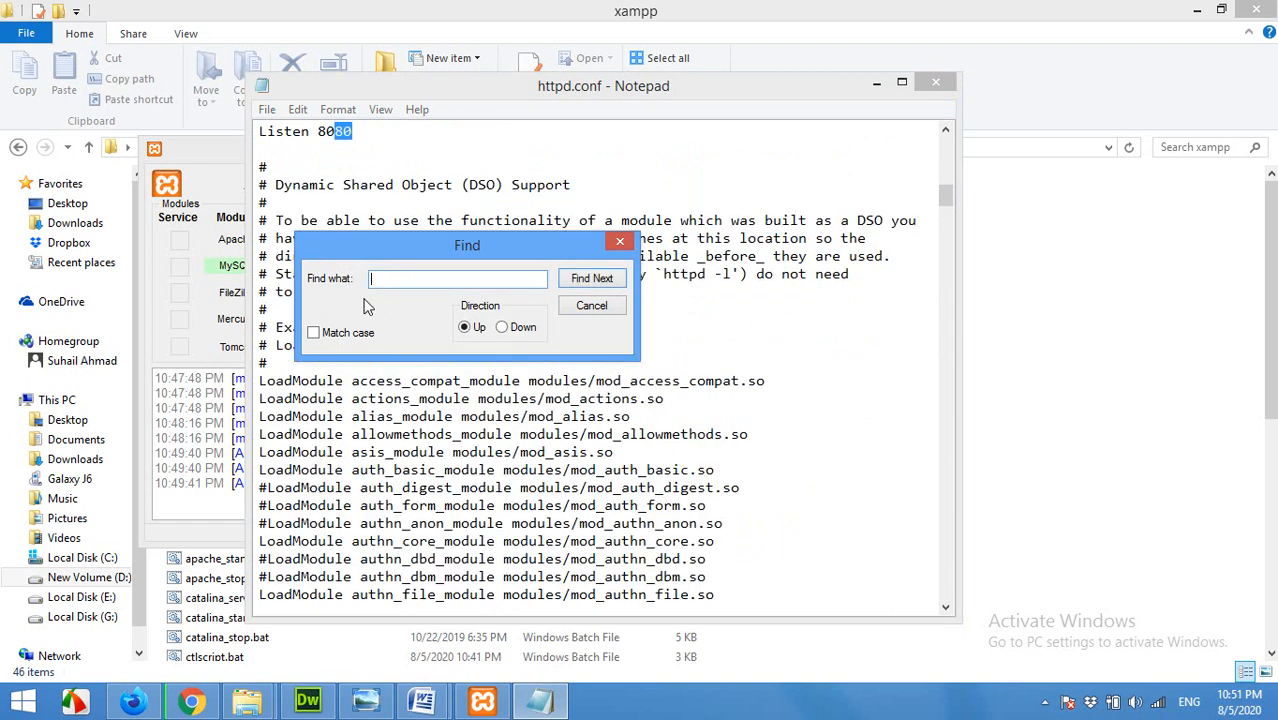
pyautogui.write('localhost:')
pyautogui.click(502, 327)
pyautogui.click(591, 278)
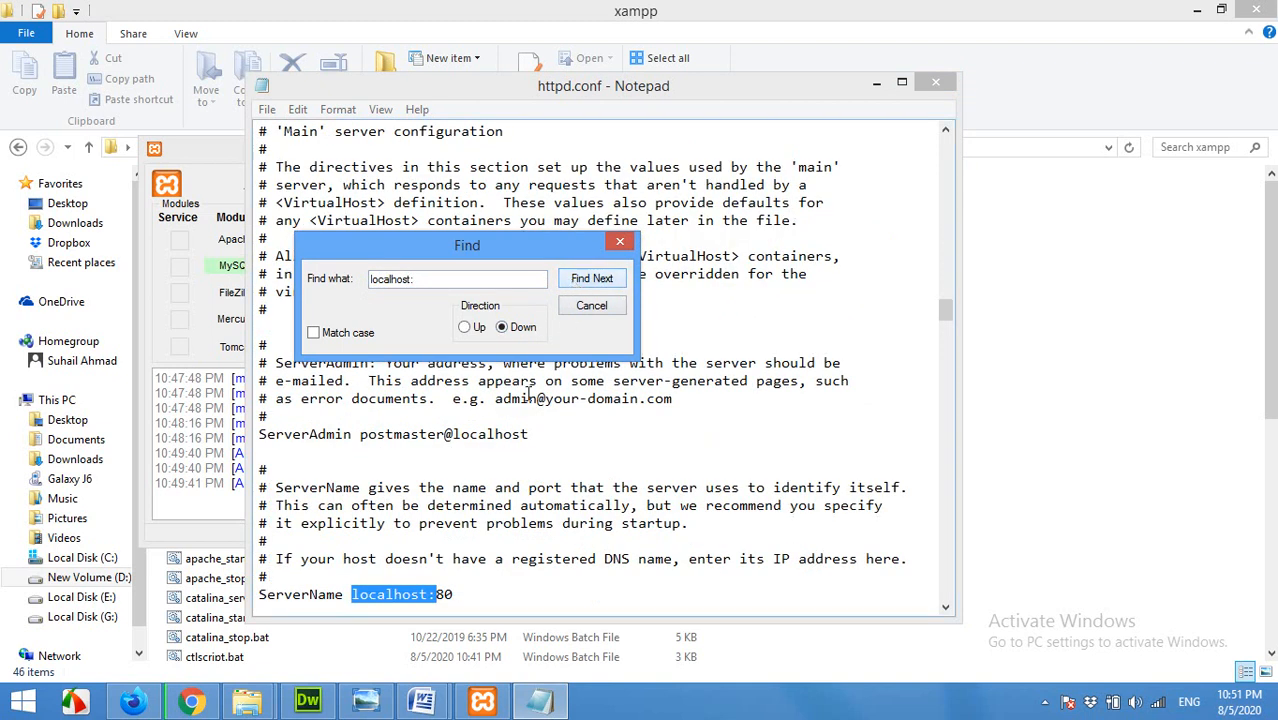
pyautogui.click(417, 594)
pyautogui.scroll(-1, 361, 580)
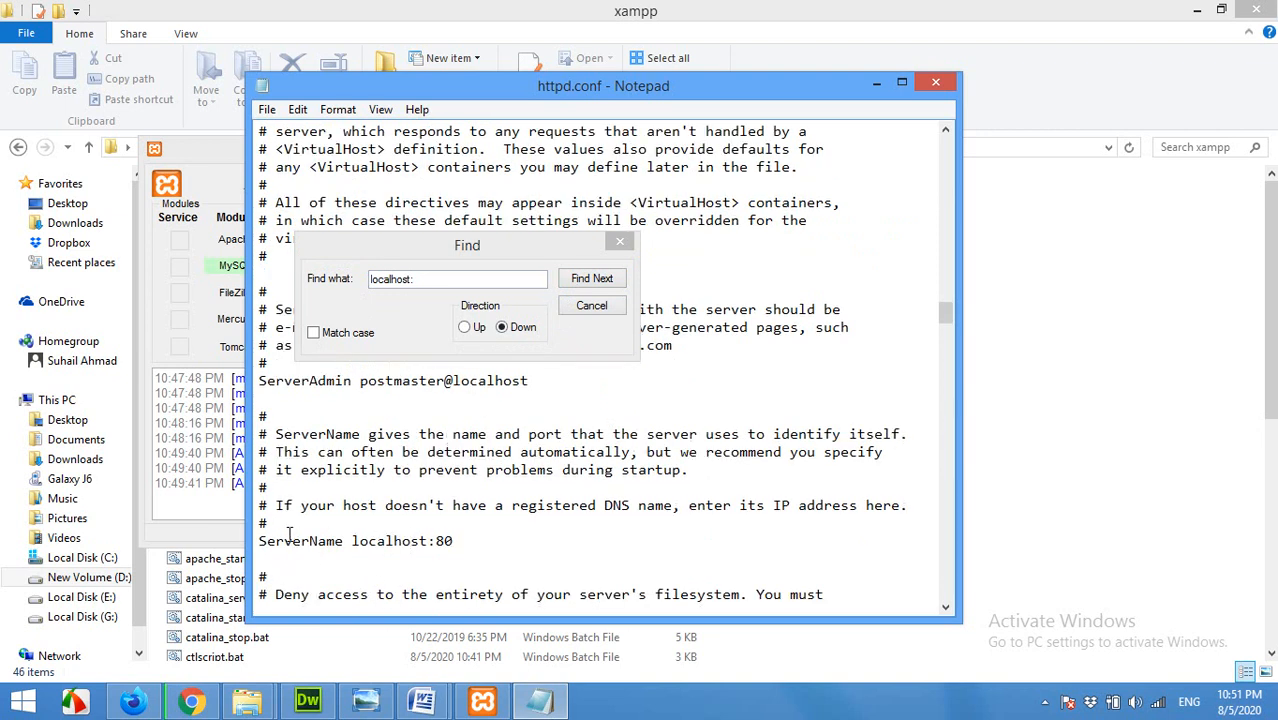
pyautogui.click(457, 540)
pyautogui.write('80')
# Close httpd.conf with the port changes saved and start the Apache module.
pyautogui.click(590, 306)
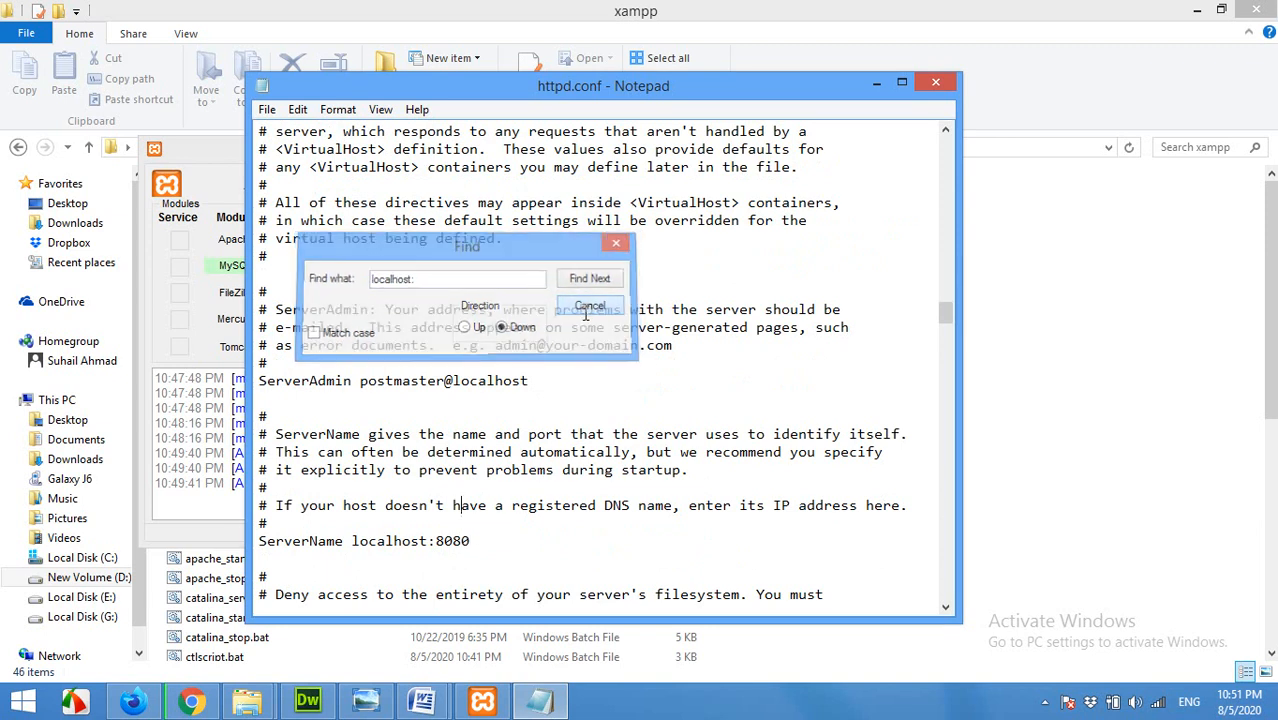
pyautogui.click(935, 83)
pyautogui.click(459, 240)
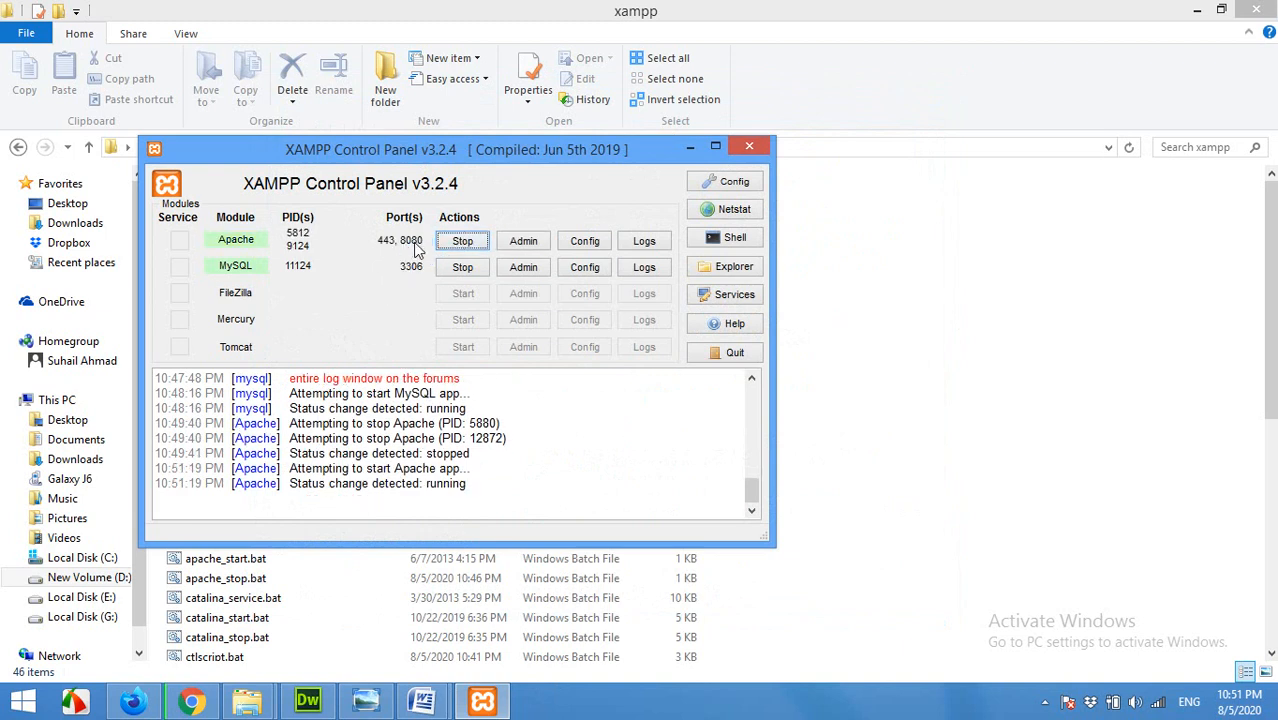
# Switch to Chrome, load localhost:8080 and look through the XAMPP dashboard page.
pyautogui.click(191, 701)
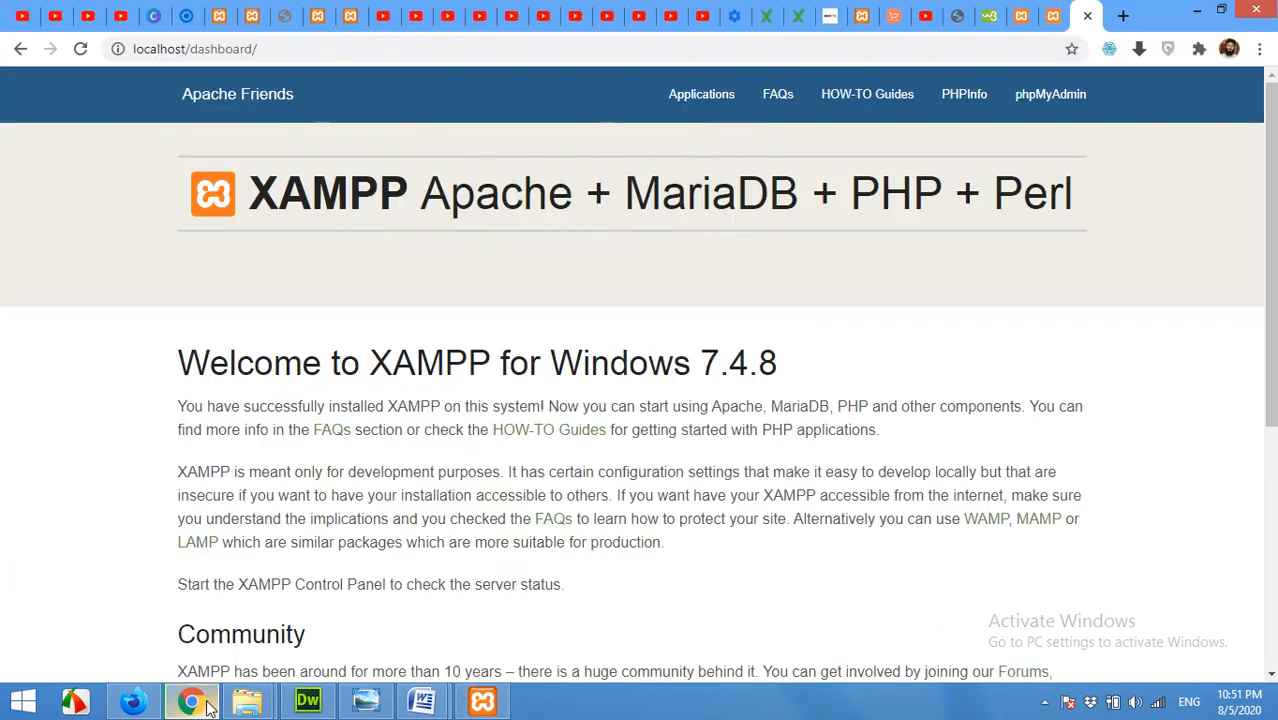
pyautogui.moveTo(185, 48); pyautogui.dragTo(282, 48)
pyautogui.write(':')
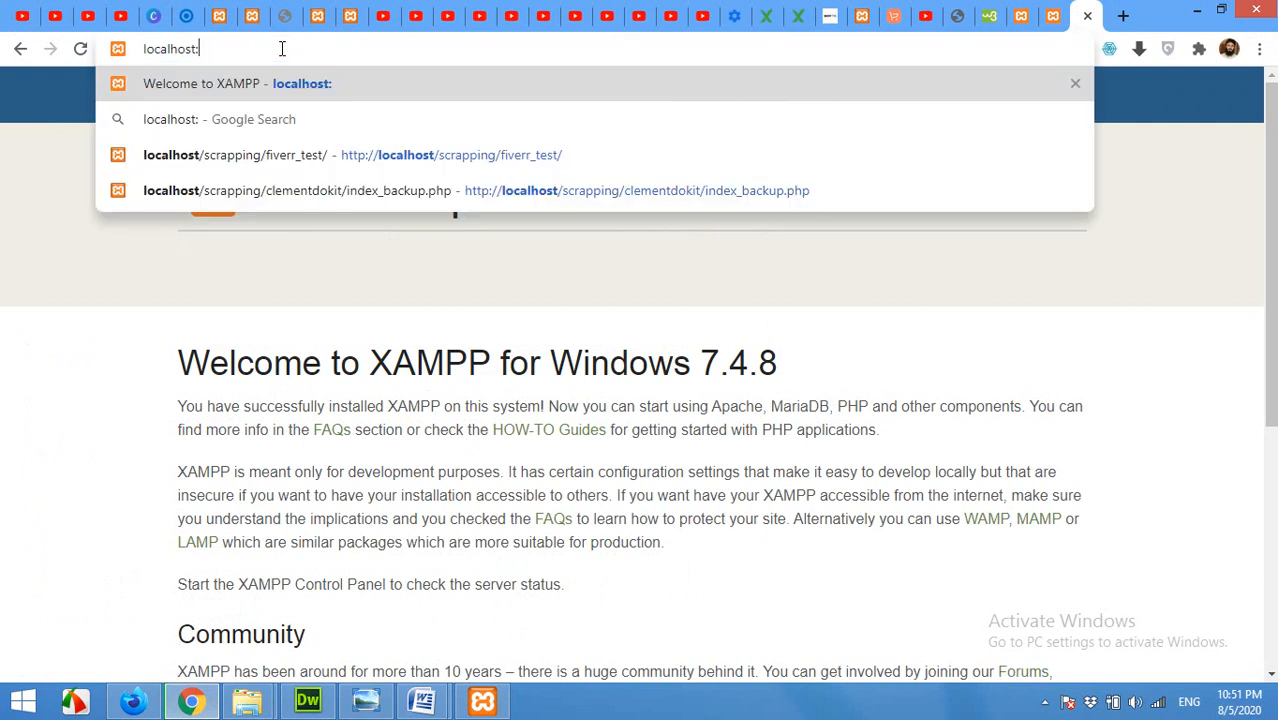
pyautogui.write('8080')
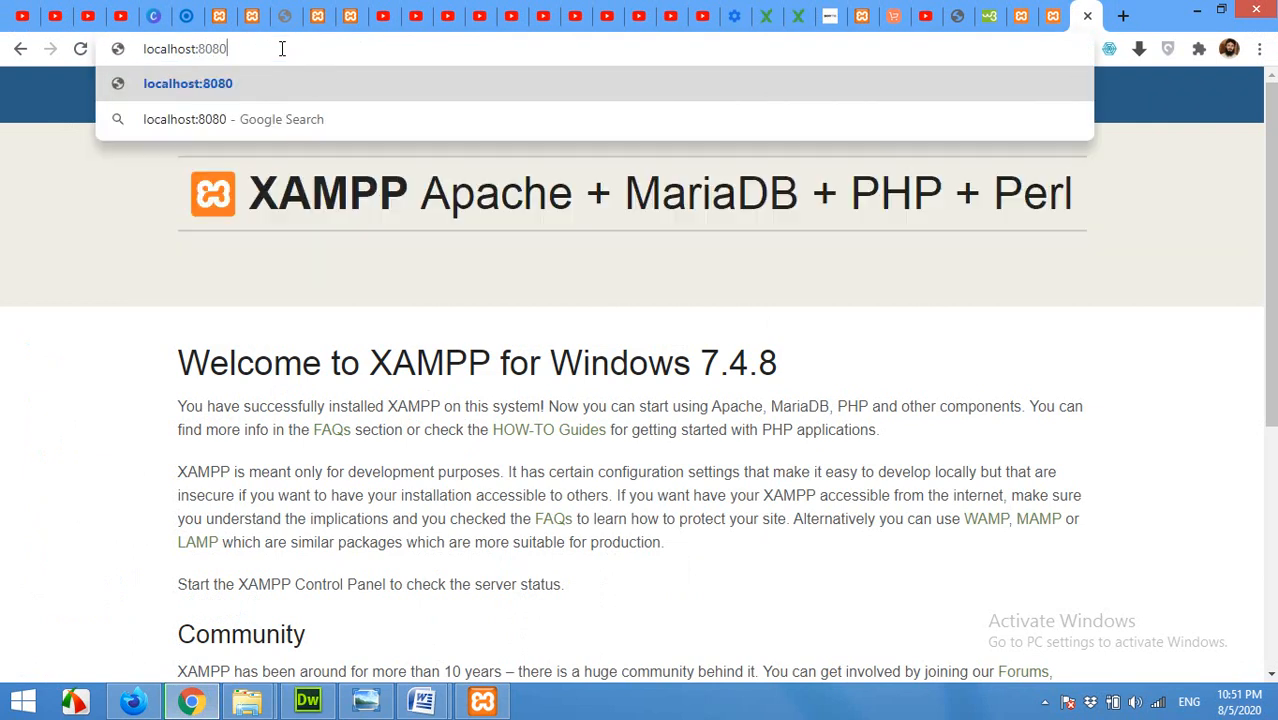
pyautogui.press('Return')
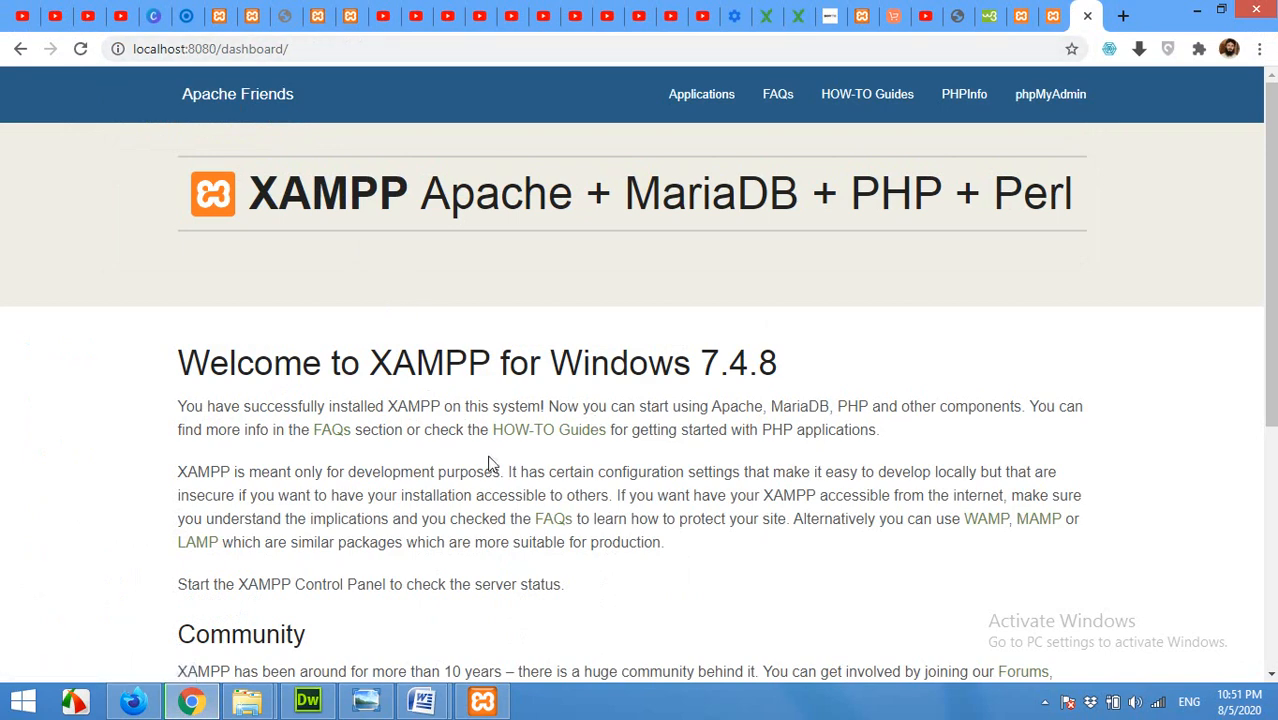
pyautogui.scroll(-1, 548, 532)
pyautogui.scroll(-4, 548, 532)
pyautogui.scroll(4, 548, 500)
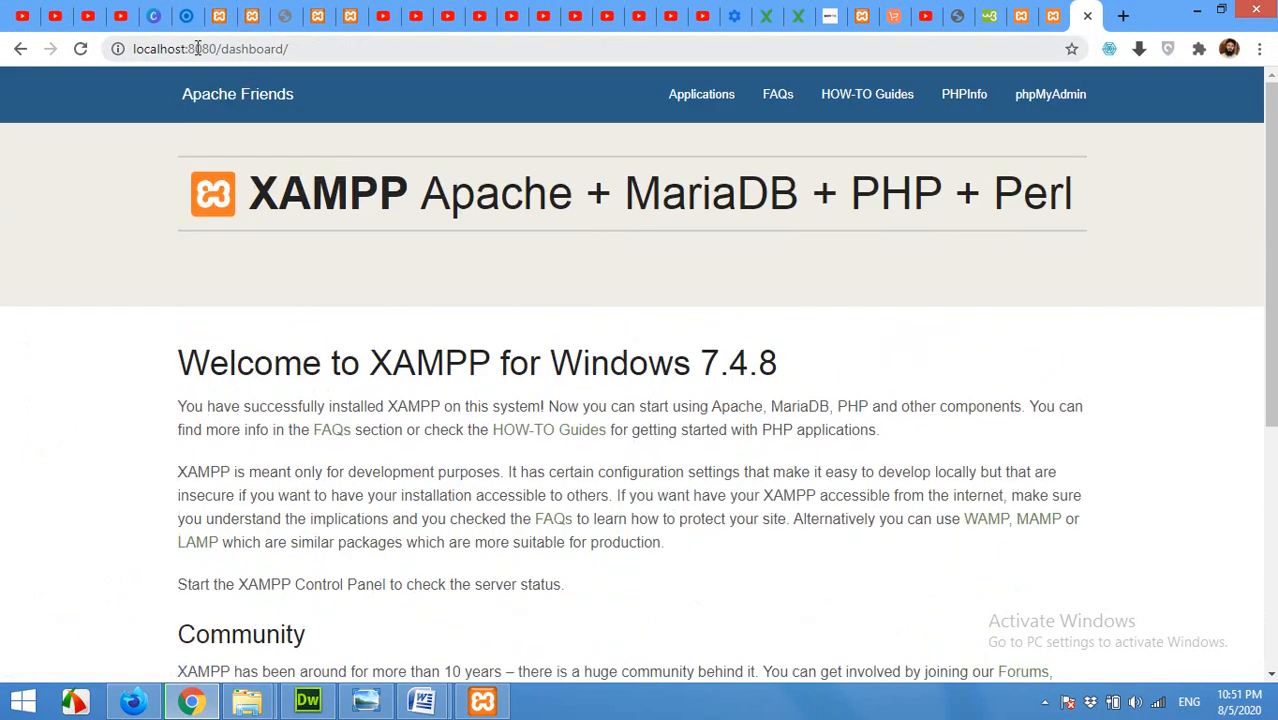
# Return to the XAMPP Control Panel, open Apache's httpd.conf, find 8080 and set the active Listen directive to port 80.
pyautogui.click(482, 701)
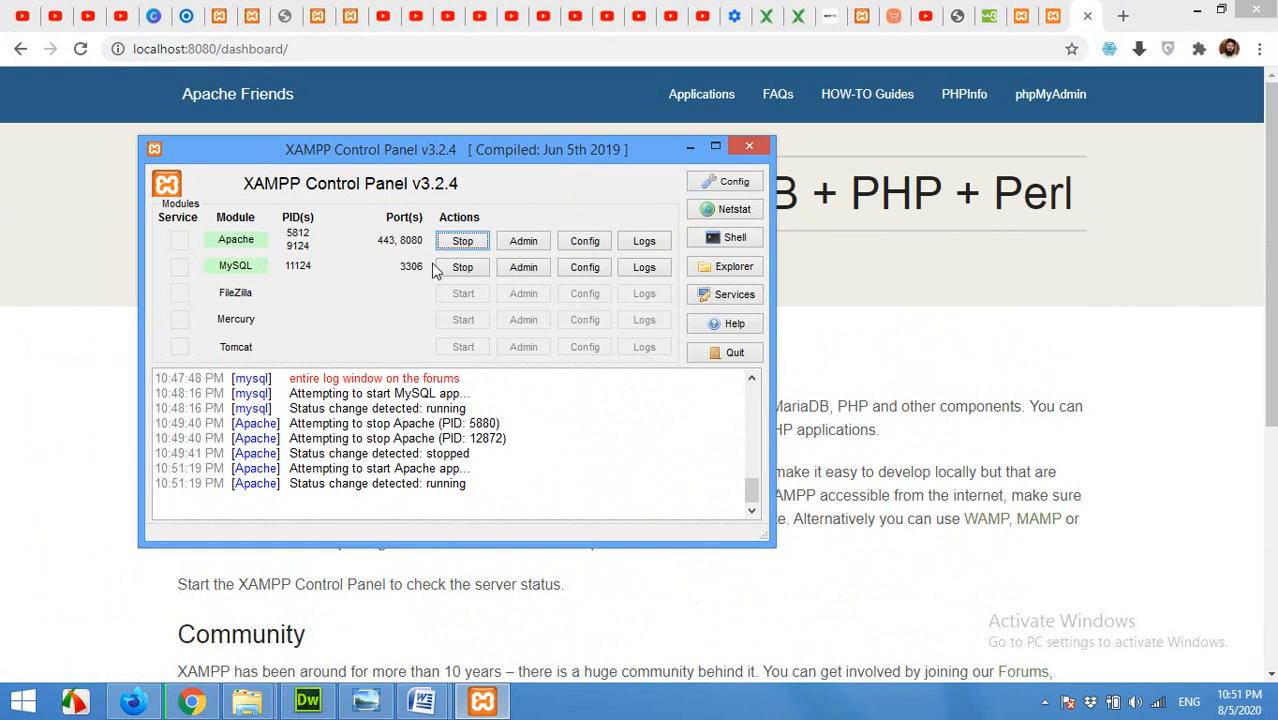
pyautogui.click(566, 250)
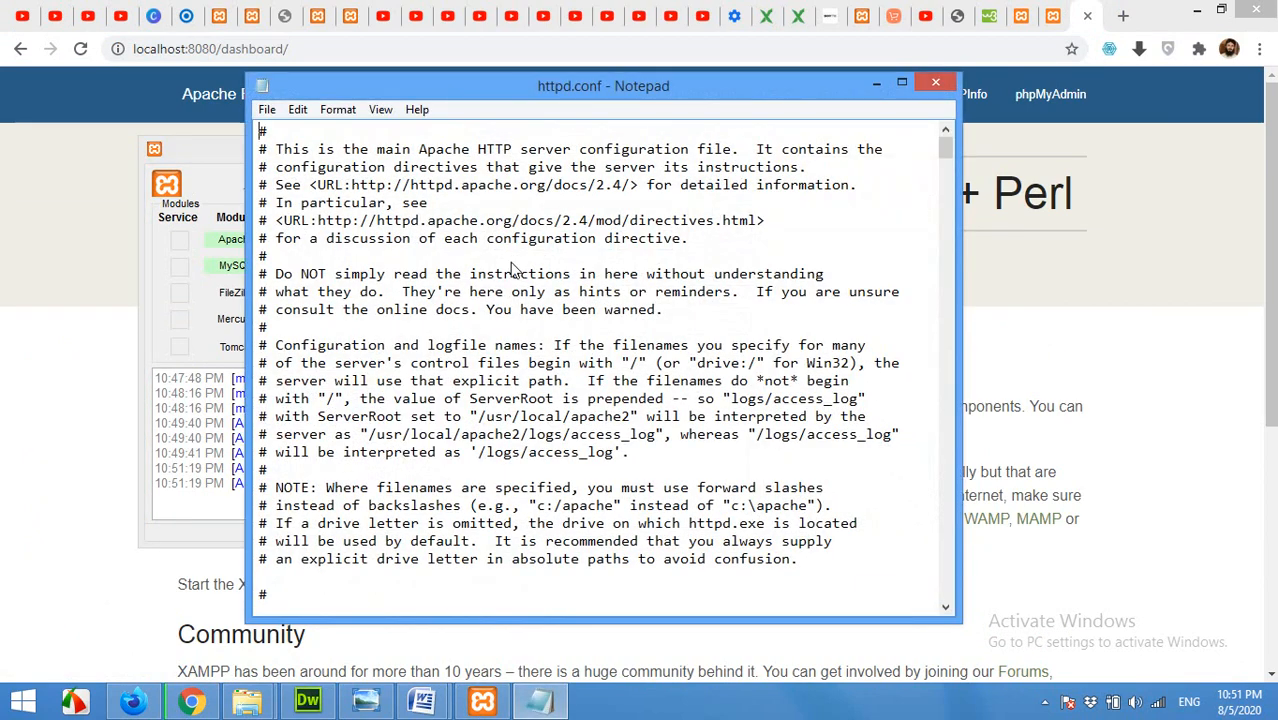
pyautogui.hotkey('ctrl', 'f')
pyautogui.write('8090')
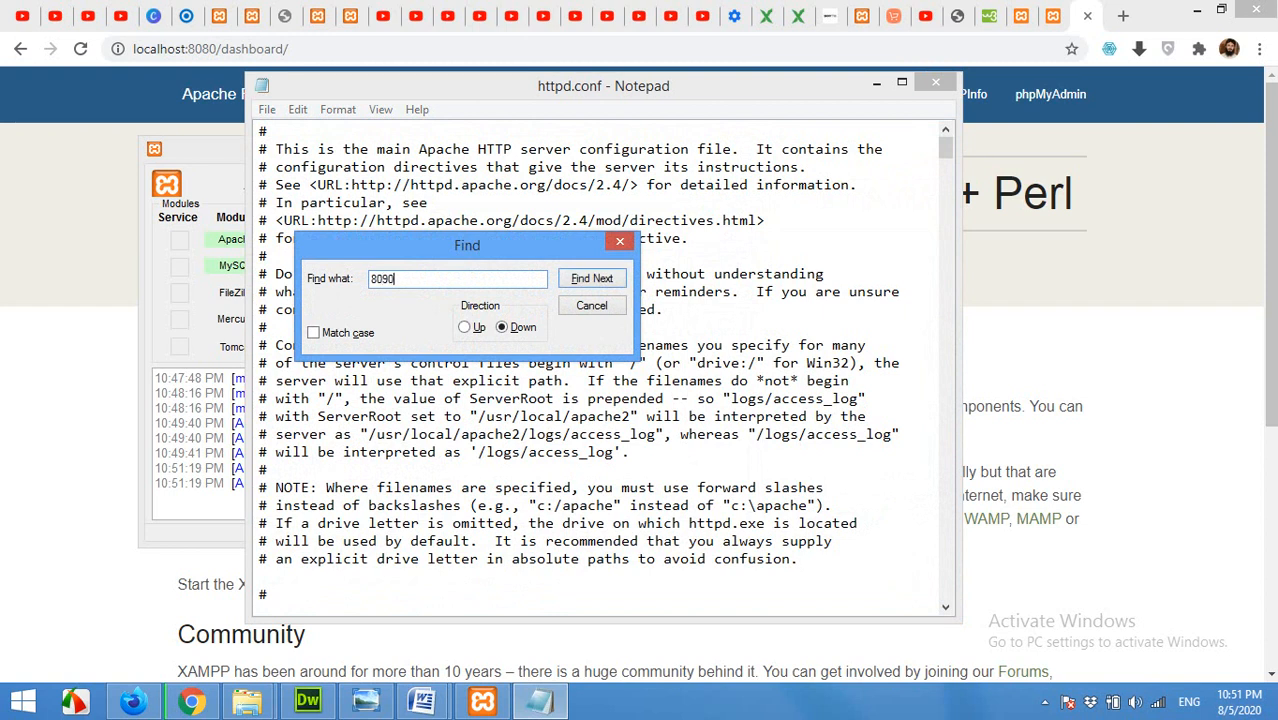
pyautogui.press('BackSpace')
pyautogui.click(579, 286)
pyautogui.click(357, 602)
pyautogui.click(362, 579)
pyautogui.press('BackSpace')
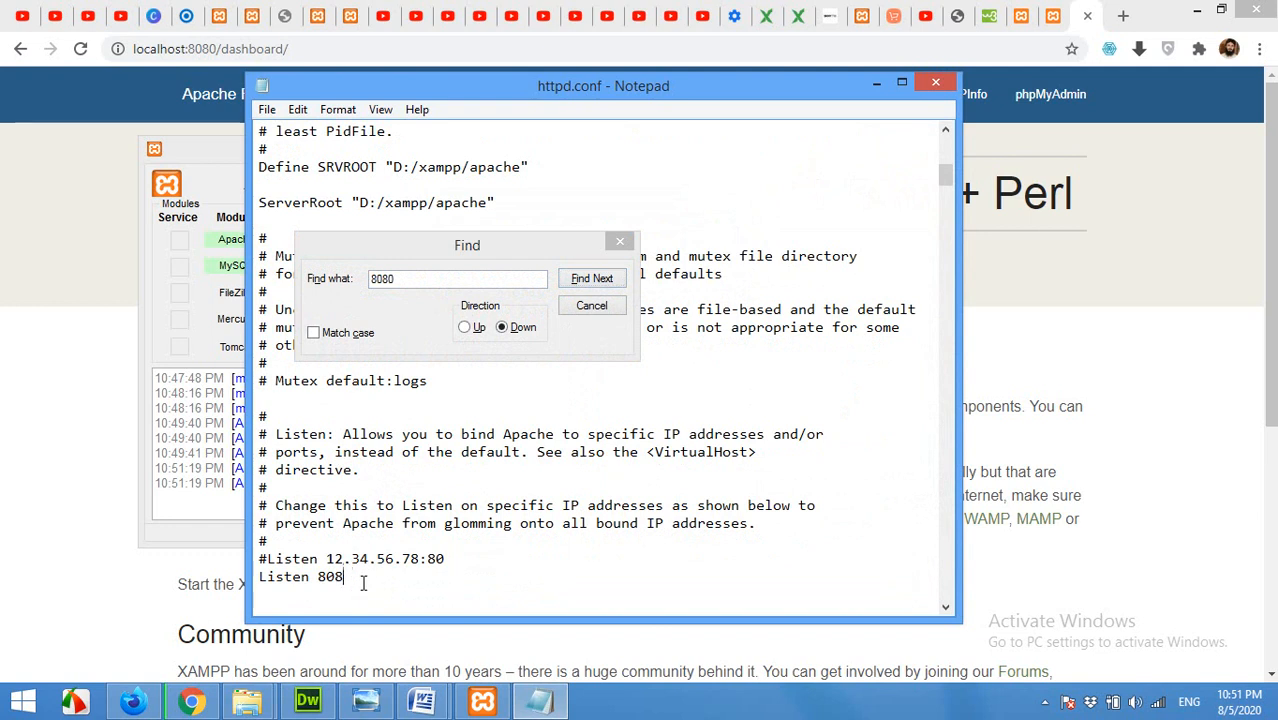
# Find the next 8080 in httpd.conf and set the ServerName directive to localhost:80.
pyautogui.click(580, 281)
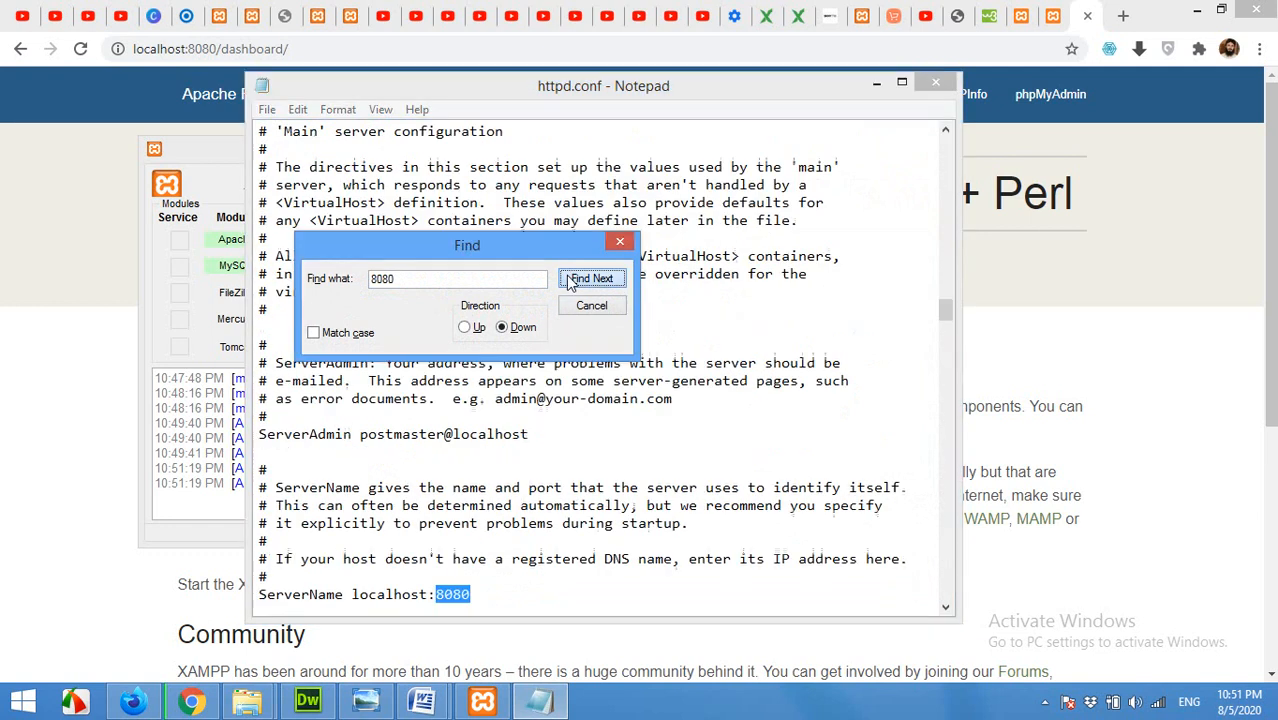
pyautogui.click(478, 600)
pyautogui.press('BackSpace')
pyautogui.press('BackSpace')
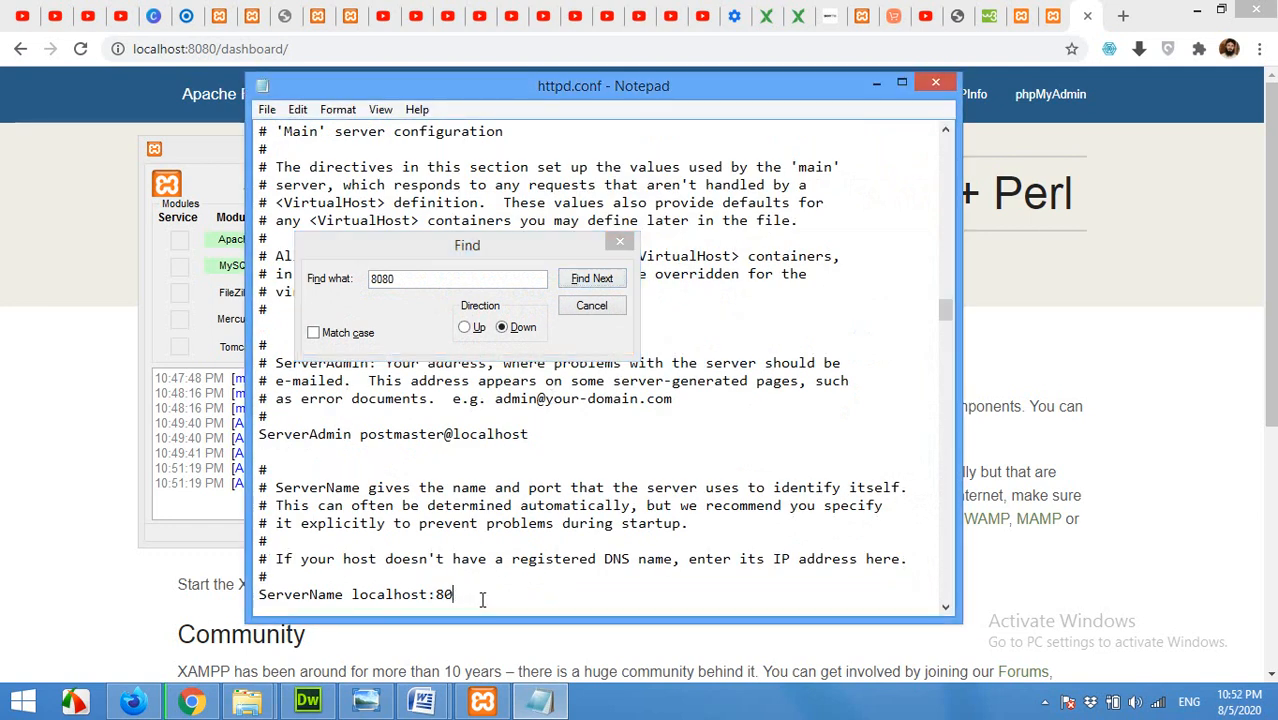
# Save and close httpd.conf, restart the Apache module and close the XAMPP Control Panel window.
pyautogui.click(594, 307)
pyautogui.hotkey('ctrl', 's')
pyautogui.click(936, 82)
pyautogui.click(461, 243)
pyautogui.click(461, 243)
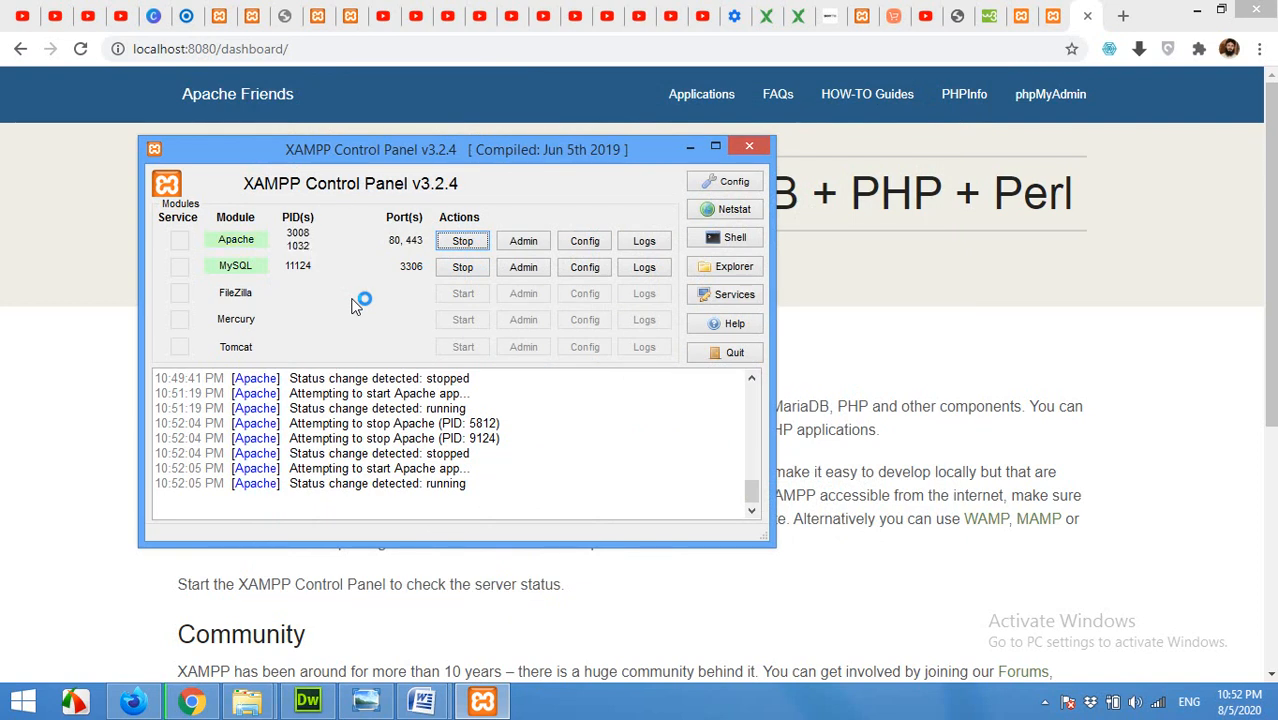
pyautogui.click(749, 146)
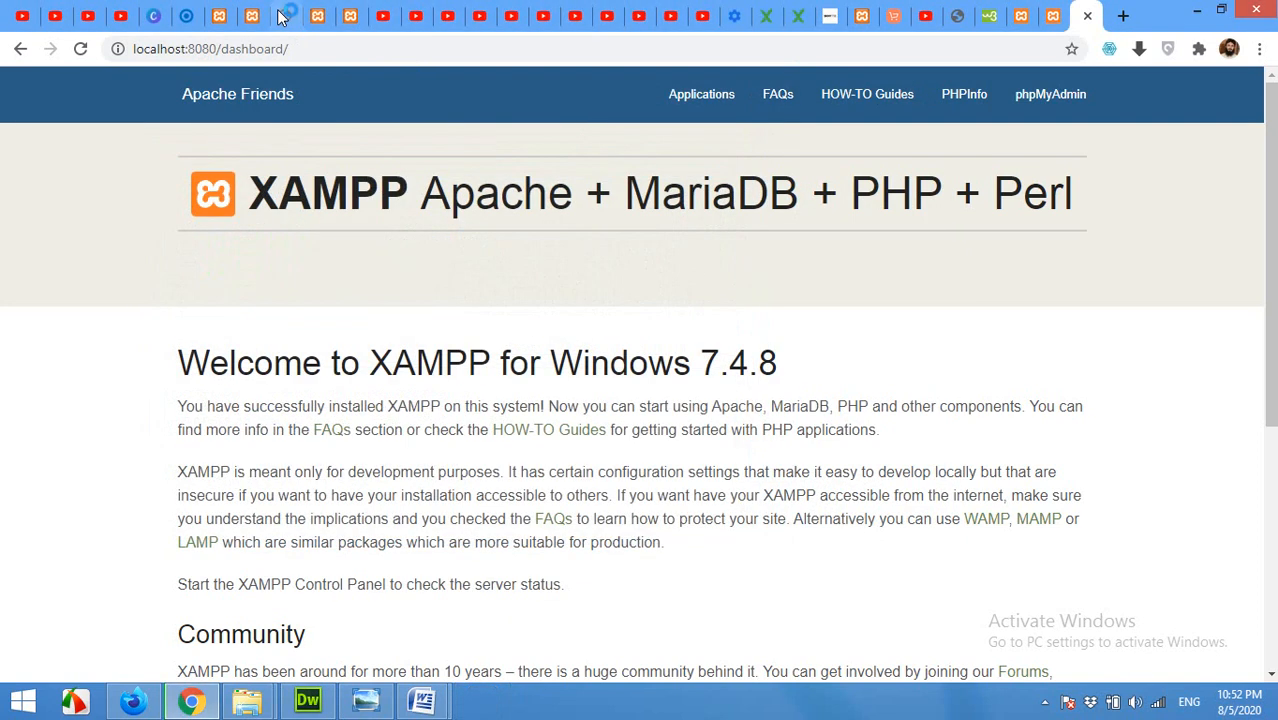
# Load localhost in Chrome without a port number to check the server on the default port.
pyautogui.click(274, 49)
pyautogui.click(193, 49)
pyautogui.moveTo(193, 49); pyautogui.dragTo(298, 51)
pyautogui.press('BackSpace')
pyautogui.press('BackSpace')
pyautogui.press('Return')
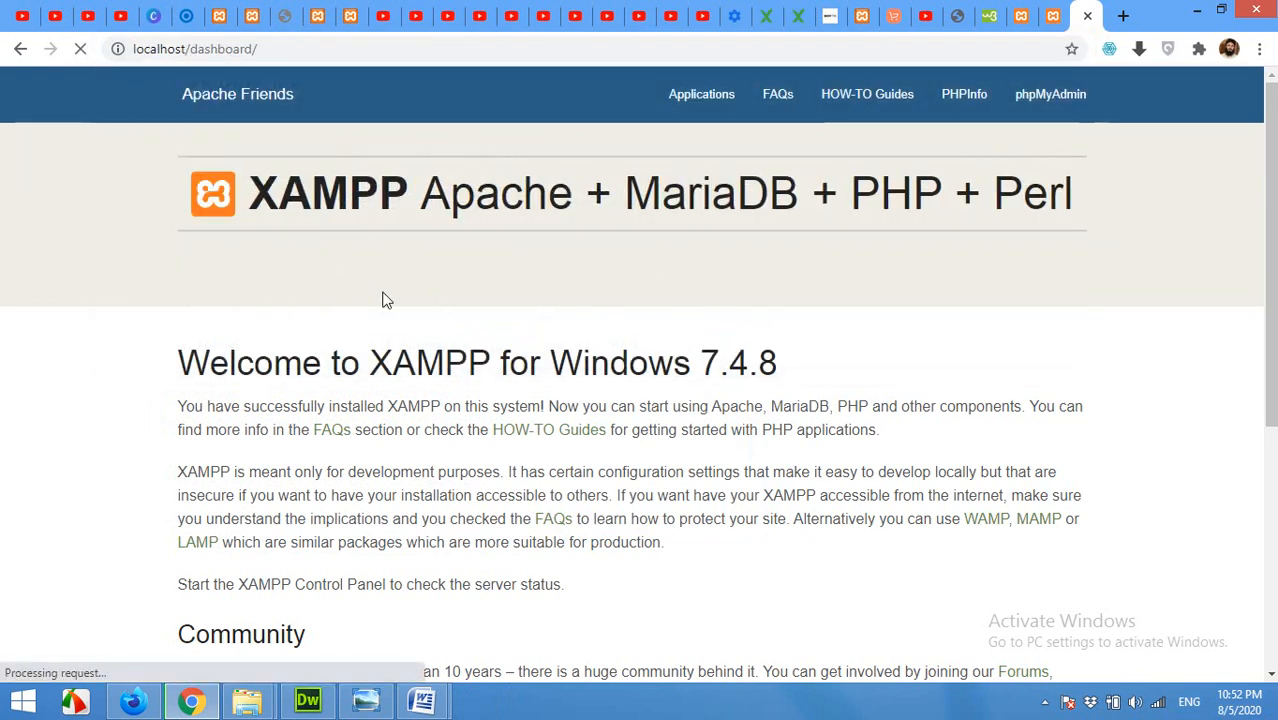
# Switch to File Explorer and open the htdocs folder inside the xampp folder on drive D.
pyautogui.moveTo(240, 708)
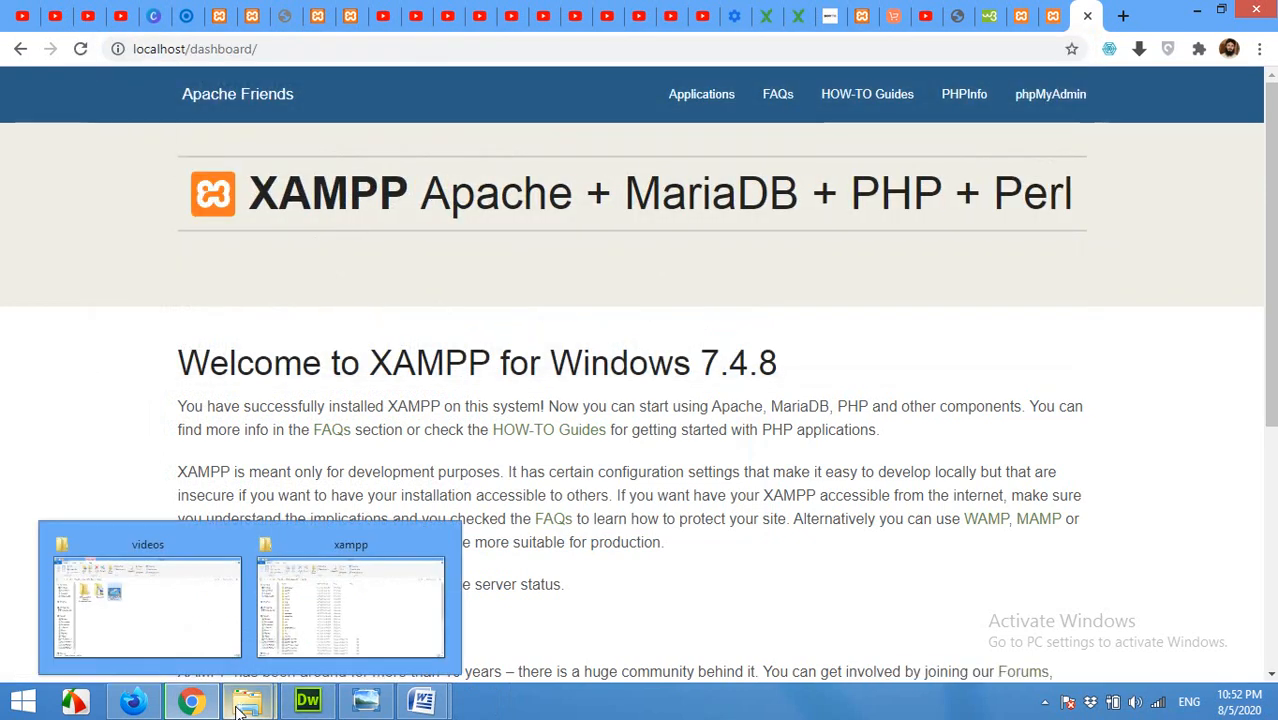
pyautogui.moveTo(310, 585)
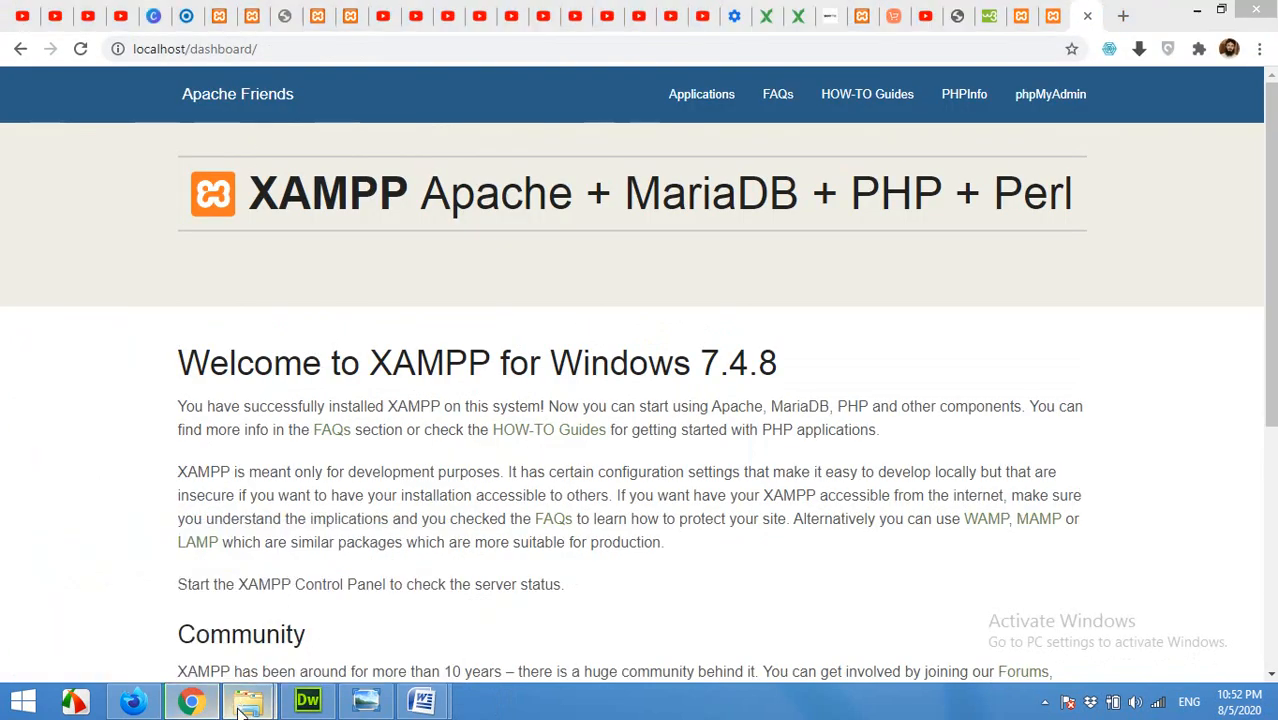
pyautogui.click(300, 595)
pyautogui.click(235, 147)
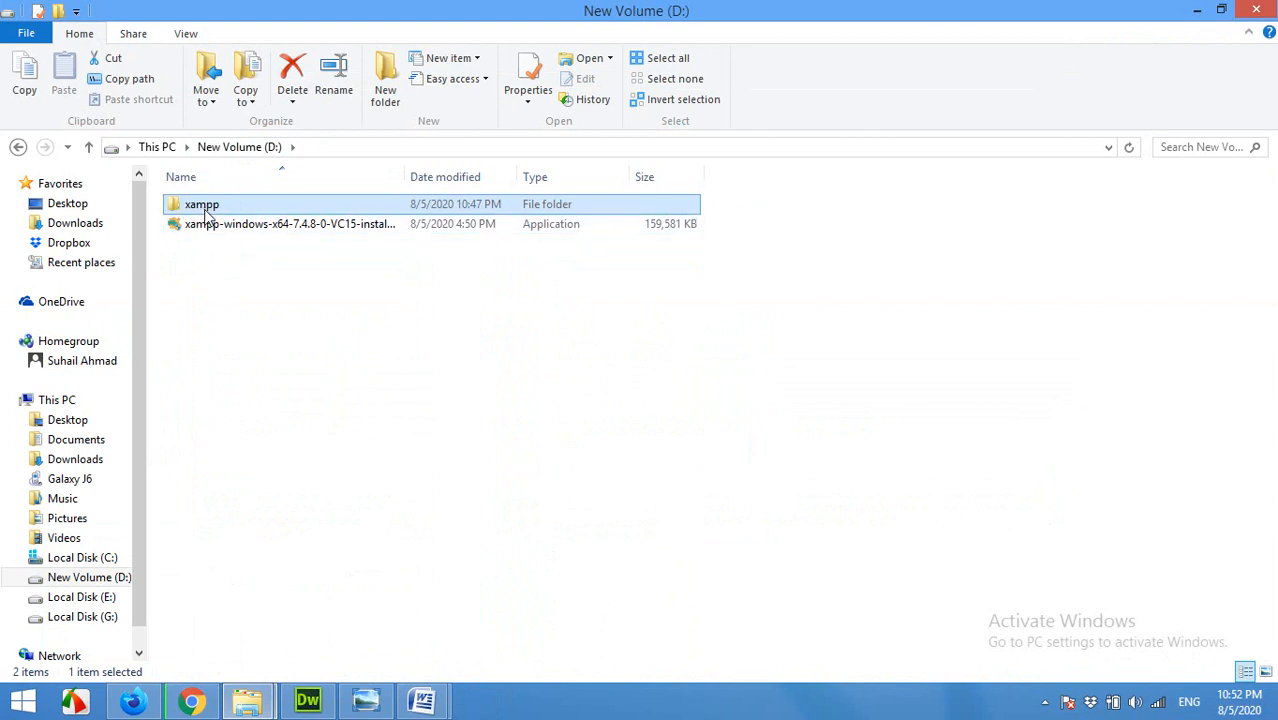
pyautogui.doubleClick(205, 212)
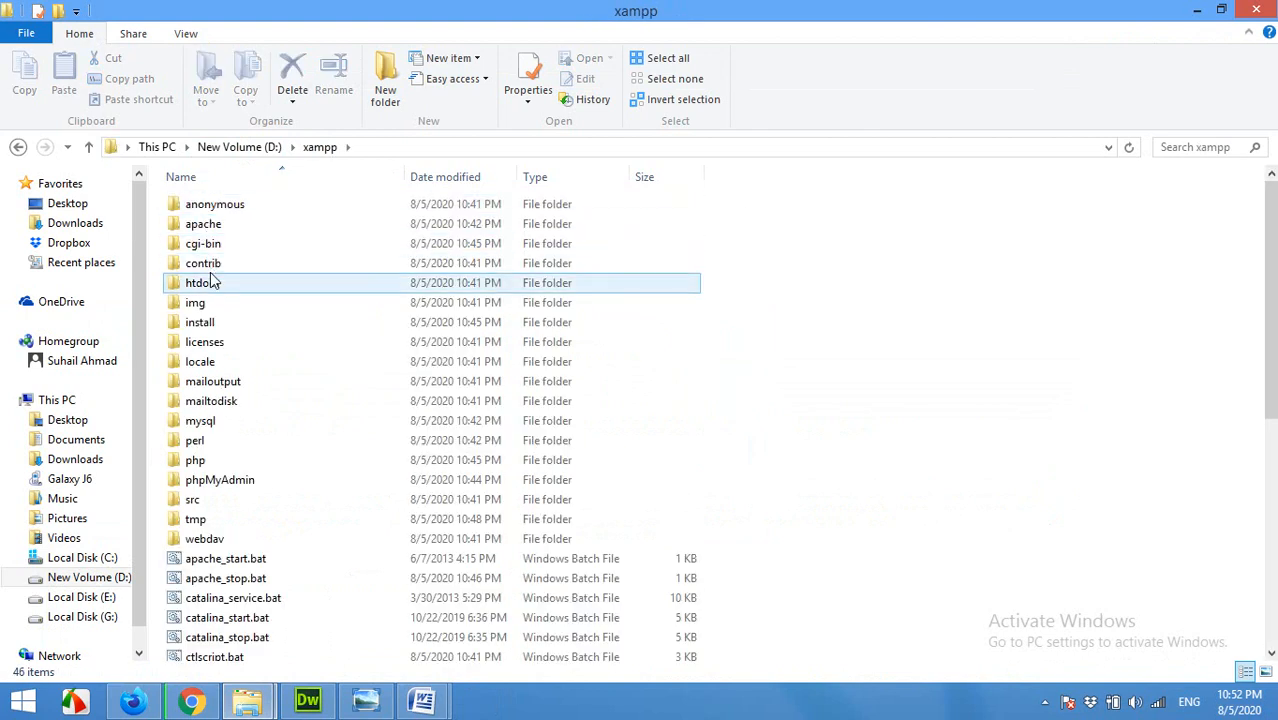
pyautogui.doubleClick(205, 283)
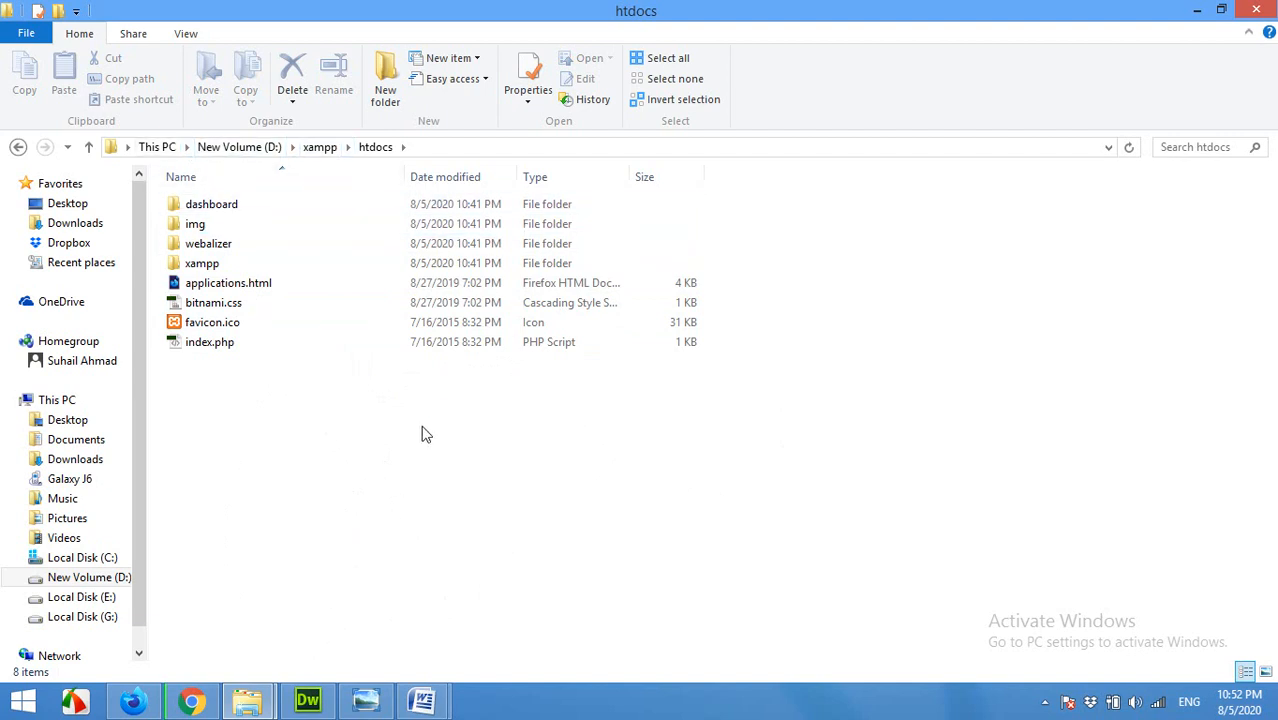
pyautogui.click(211, 706)
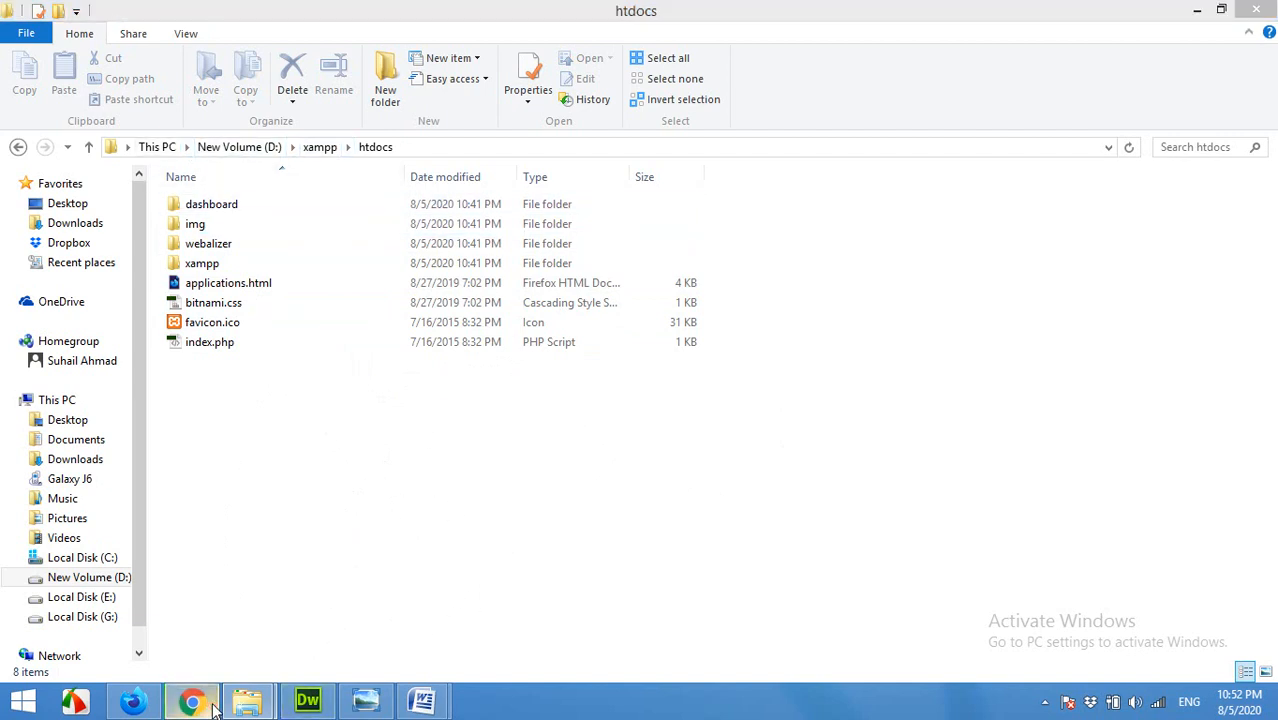
pyautogui.click(211, 706)
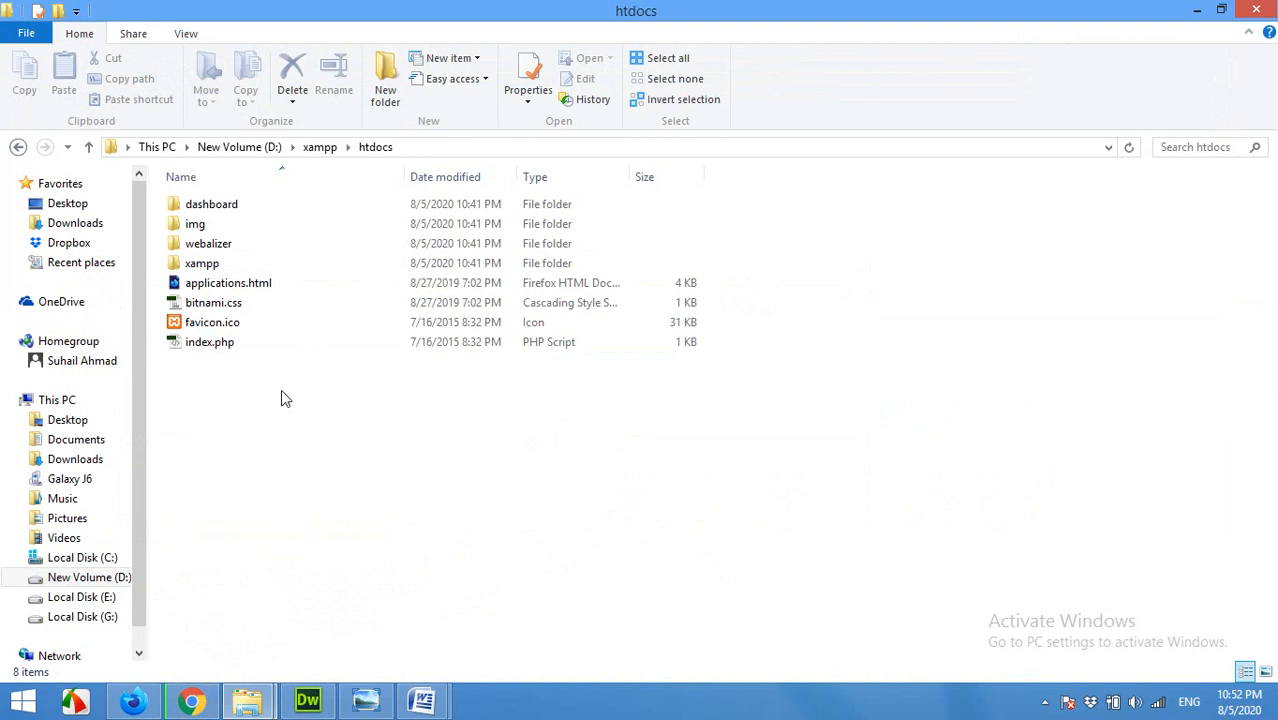
pyautogui.click(208, 704)
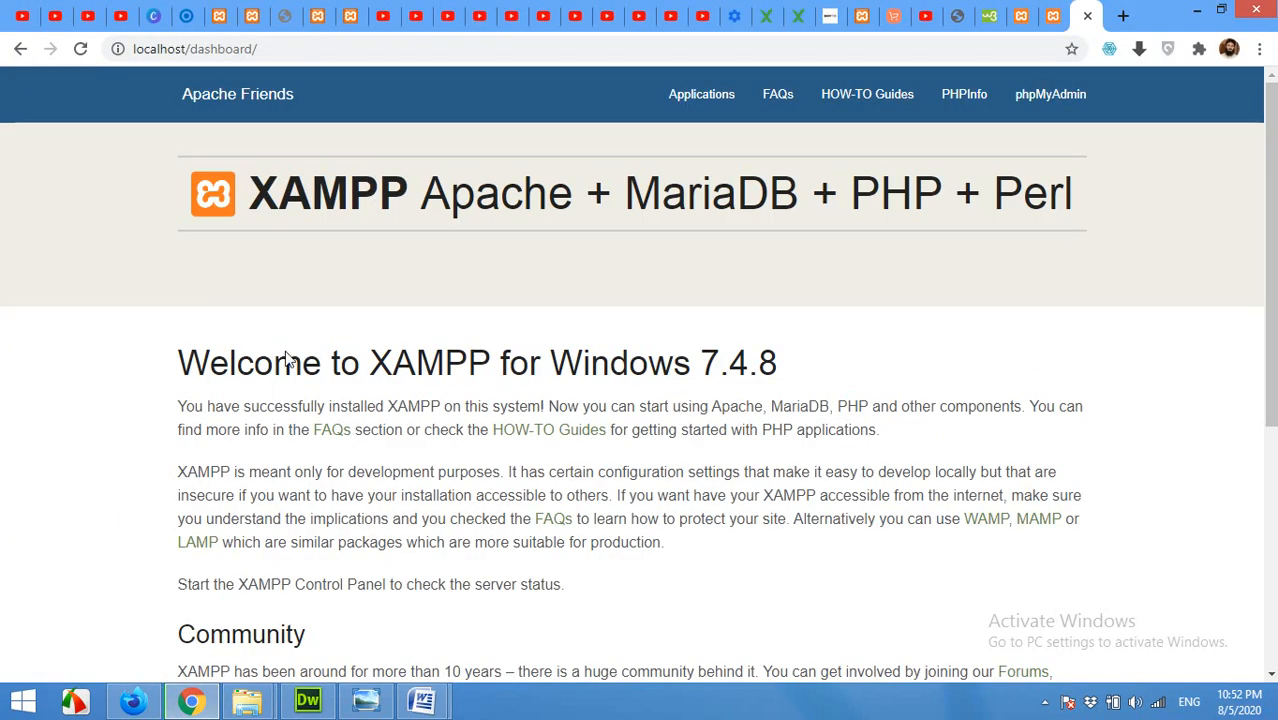
pyautogui.click(247, 702)
pyautogui.click(310, 625)
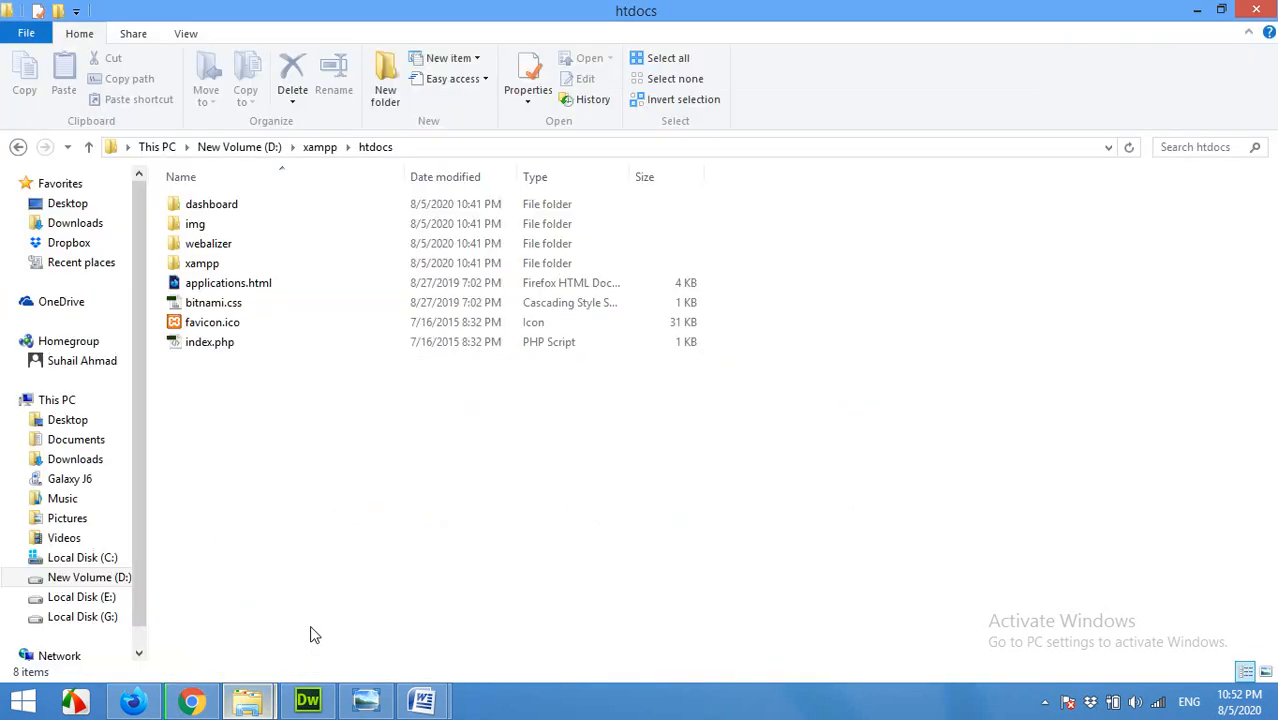
# Create a new folder named firstwebsite in htdocs.
pyautogui.rightClick(260, 530)
pyautogui.moveTo(318, 483)
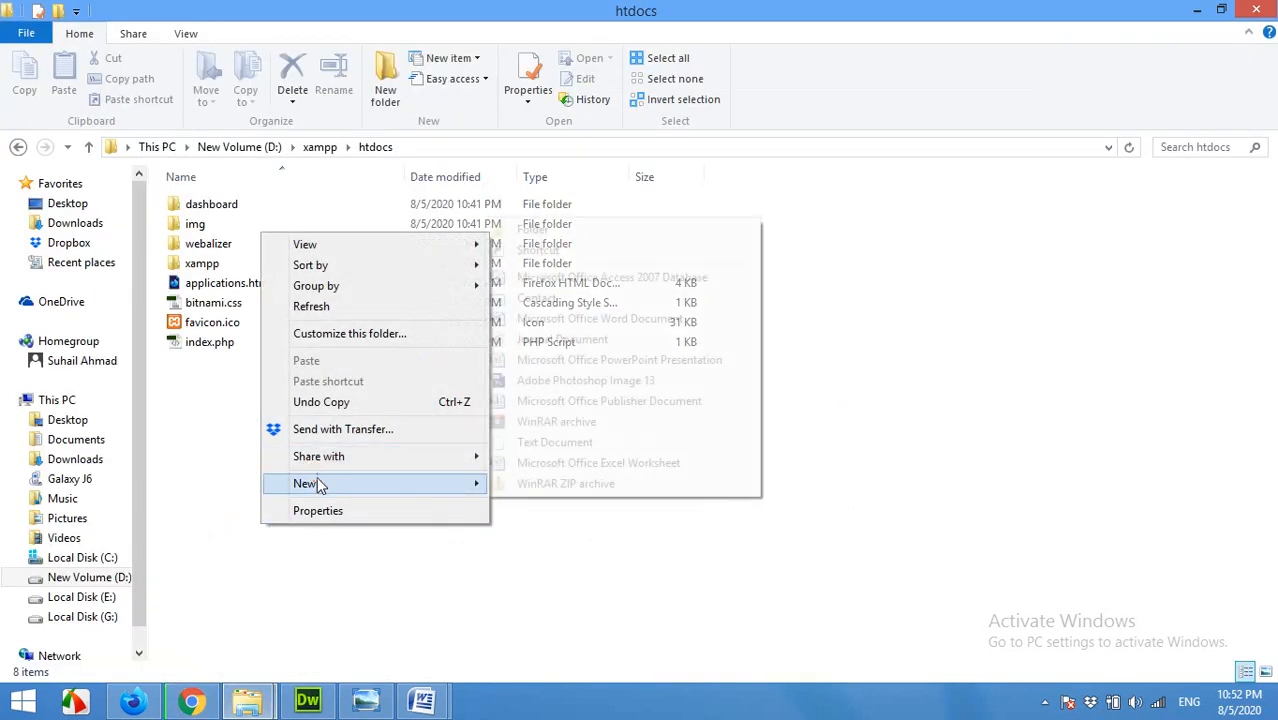
pyautogui.click(550, 230)
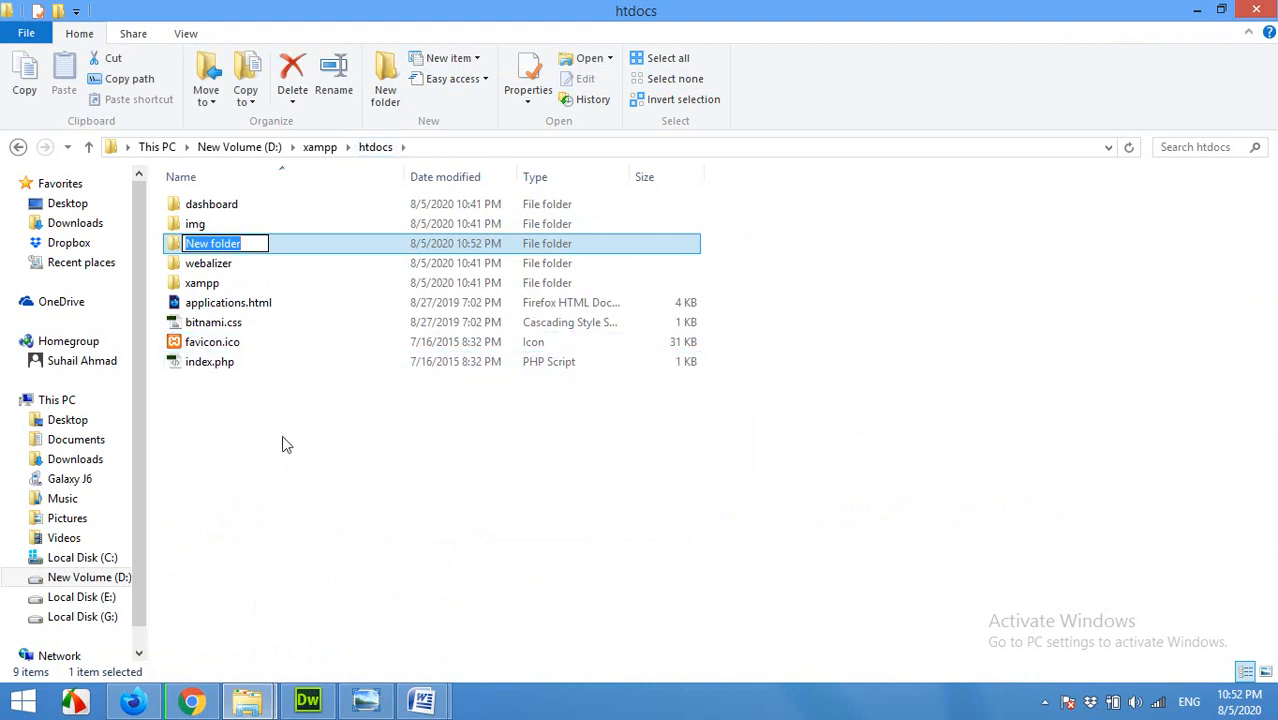
pyautogui.write('firstweb')
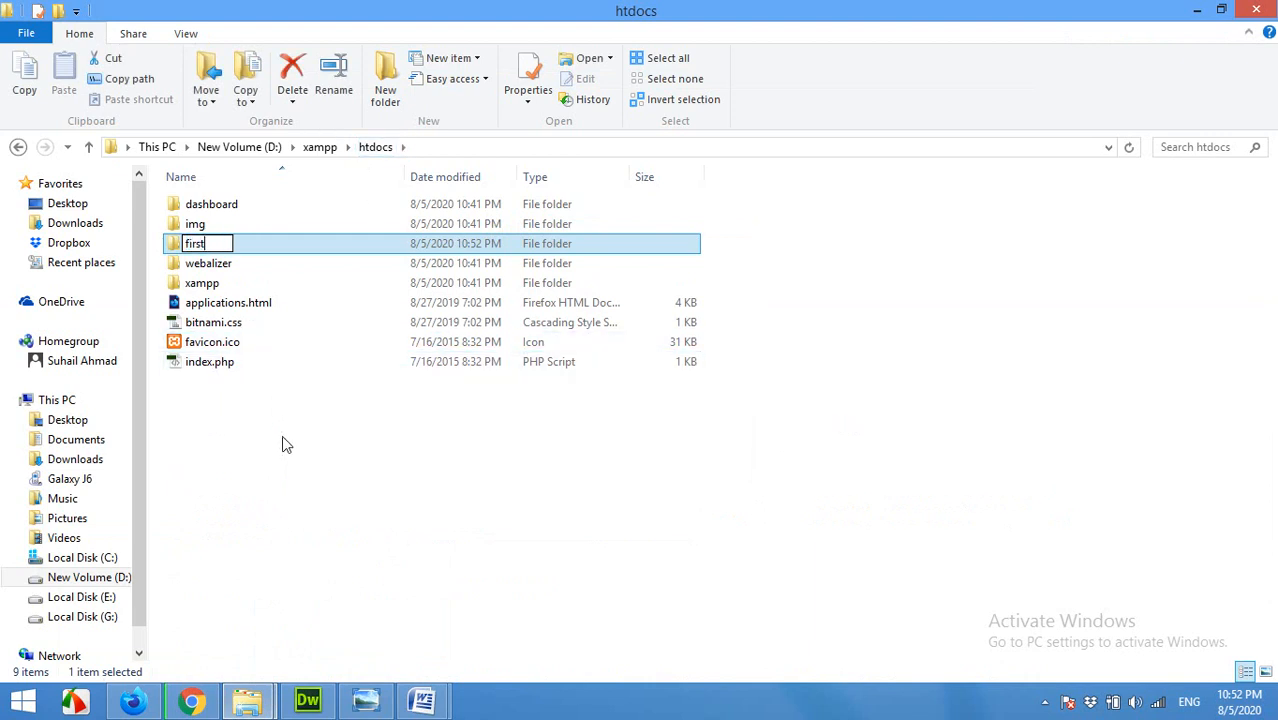
pyautogui.write('site')
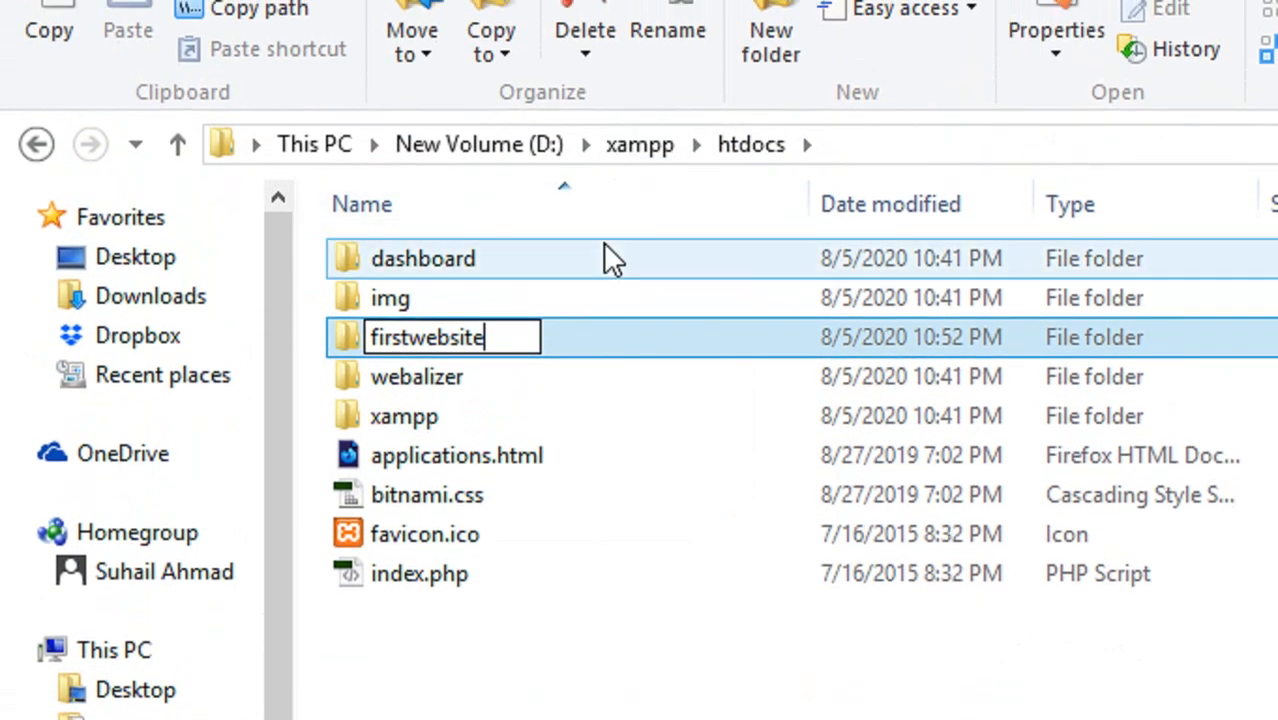
pyautogui.click(584, 320)
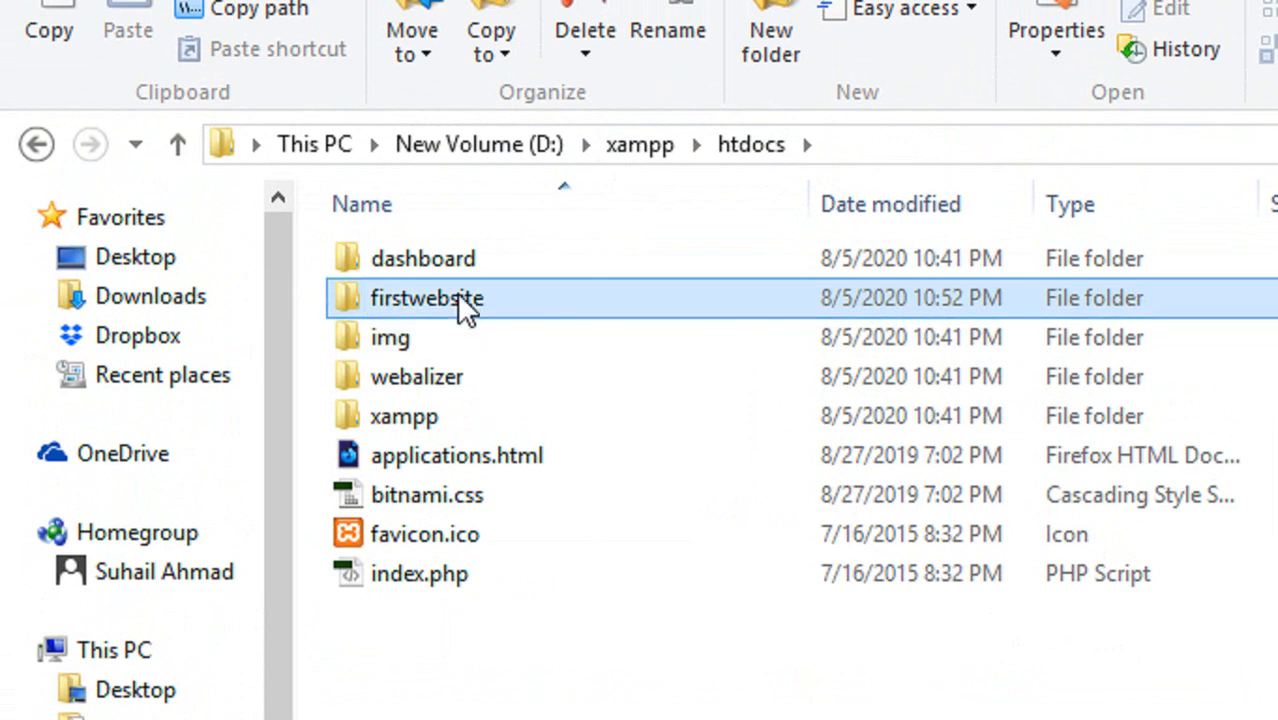
# Copy index.php from htdocs into the firstwebsite folder.
pyautogui.moveTo(422, 575); pyautogui.dragTo(399, 343)
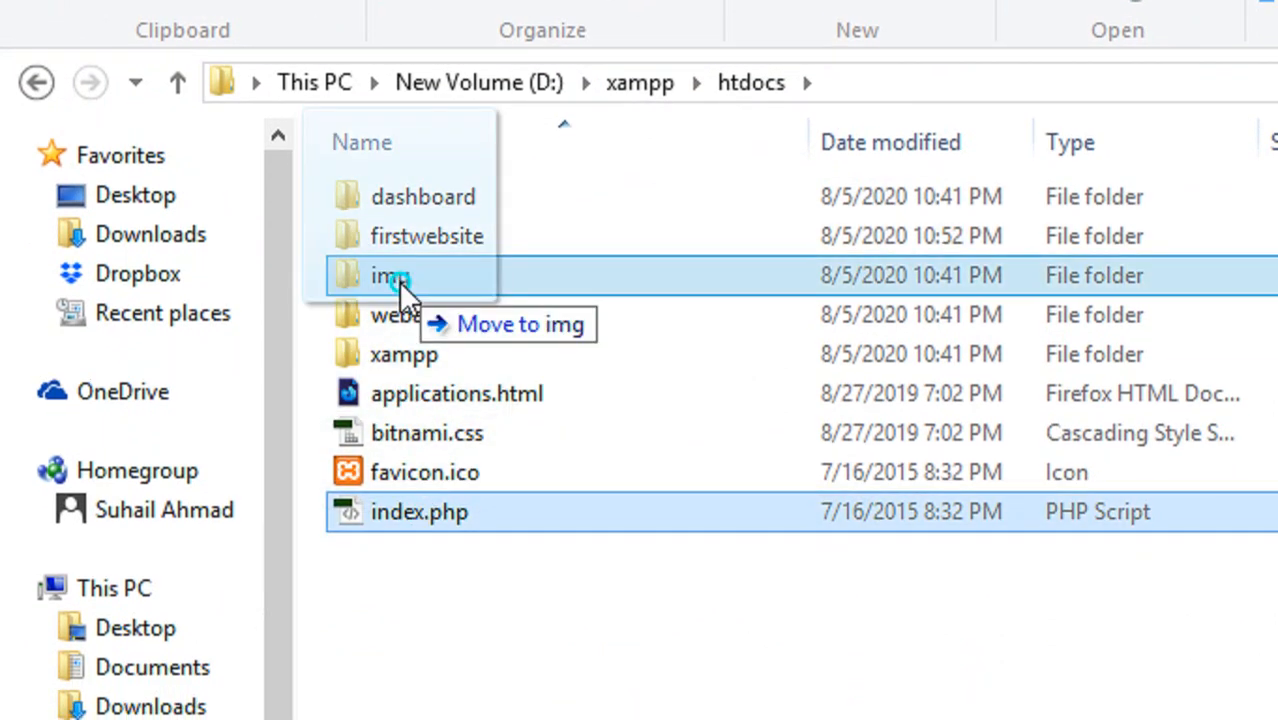
pyautogui.moveTo(399, 281); pyautogui.dragTo(397, 236)
pyautogui.click(484, 345)
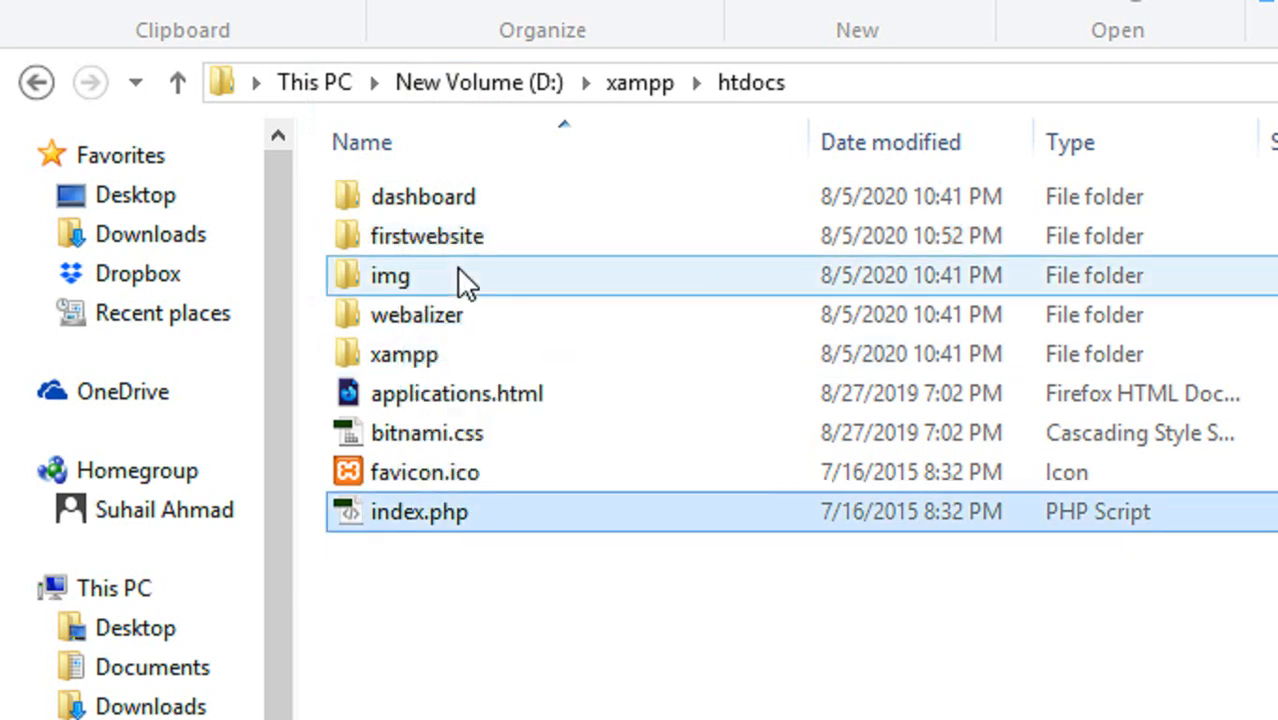
# Open the firstwebsite folder and open its index.php in Dreamweaver.
pyautogui.doubleClick(442, 238)
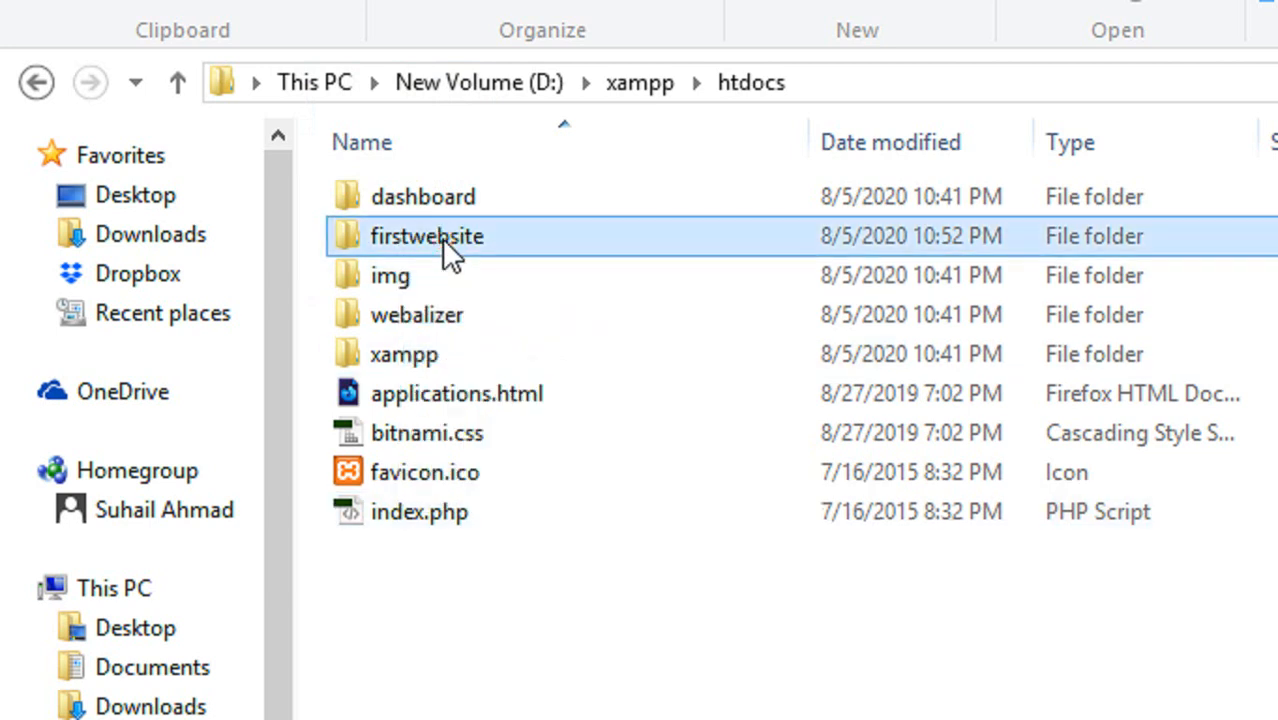
pyautogui.click(406, 200)
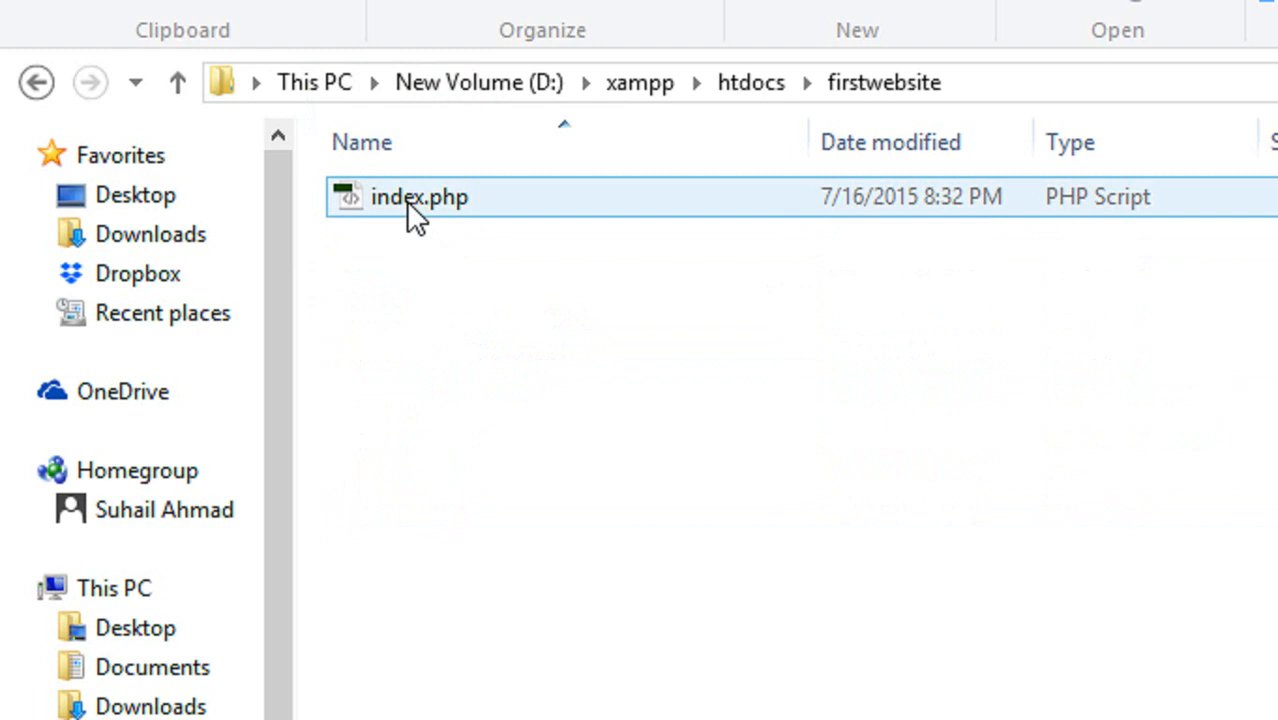
pyautogui.click(406, 200)
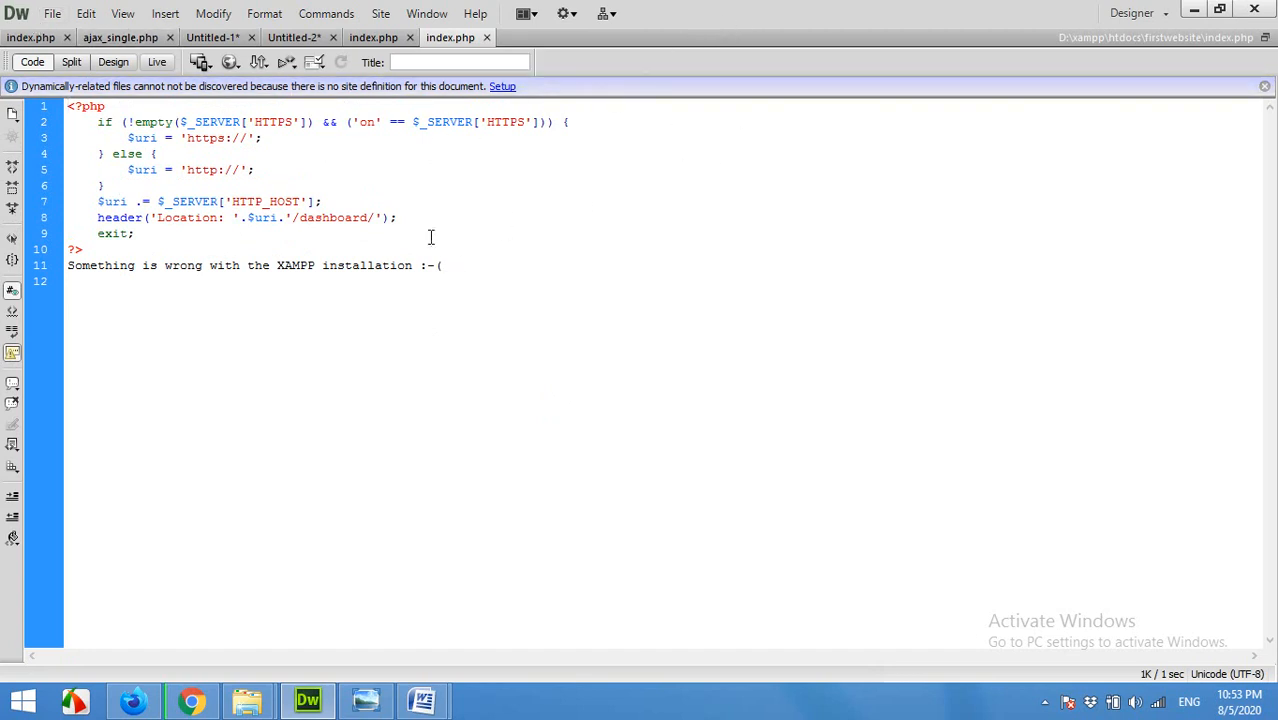
# Replace the code below the opening PHP tag with an echo of "This is my first project" and save index.php.
pyautogui.moveTo(98, 122); pyautogui.dragTo(508, 298)
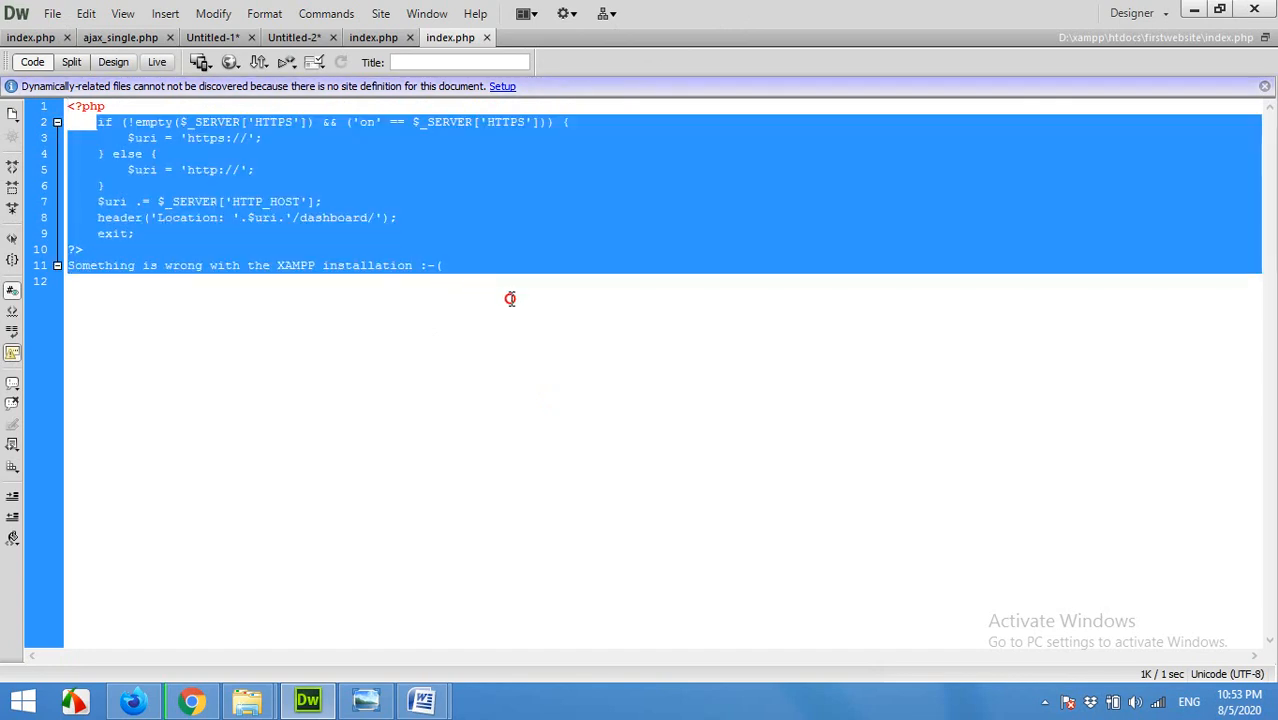
pyautogui.press('BackSpace')
pyautogui.press('Return')
pyautogui.press('Return')
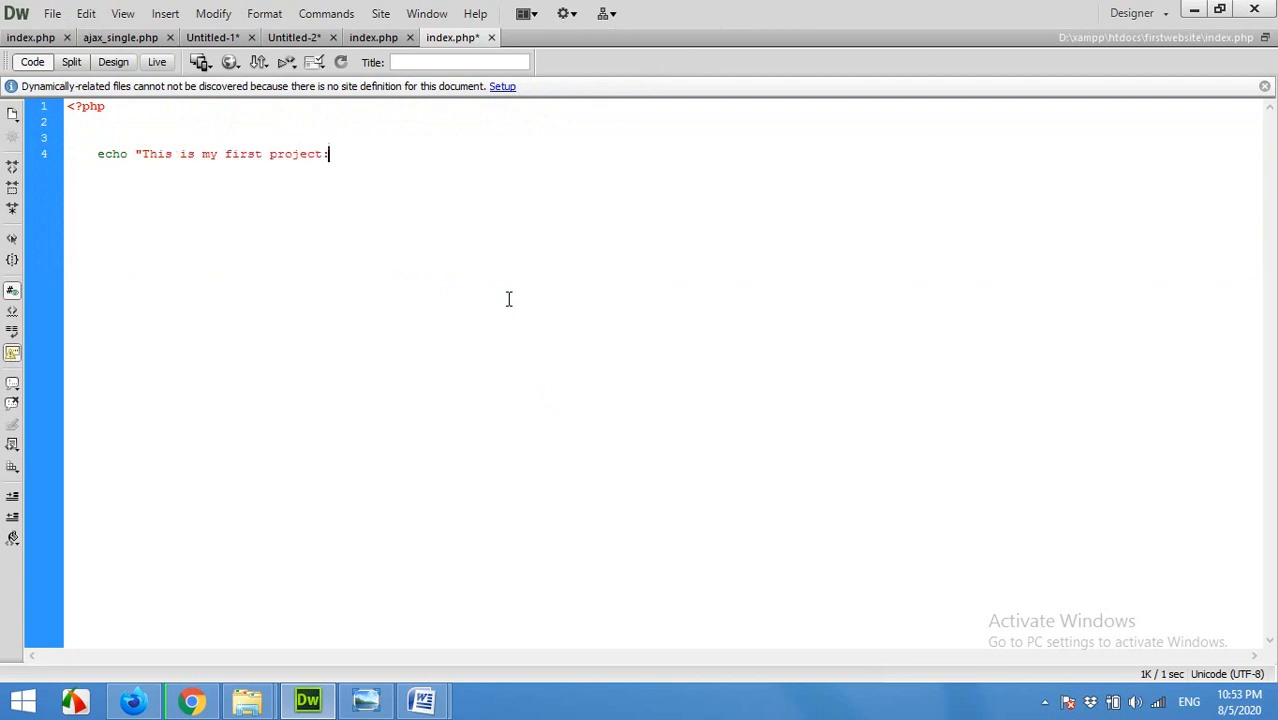
pyautogui.hotkey('ctrl', 's')
# Check the firstwebsite folder in File Explorer, switch to Chrome and shorten the dashboard address to localhost/.
pyautogui.moveTo(248, 702)
pyautogui.click(354, 625)
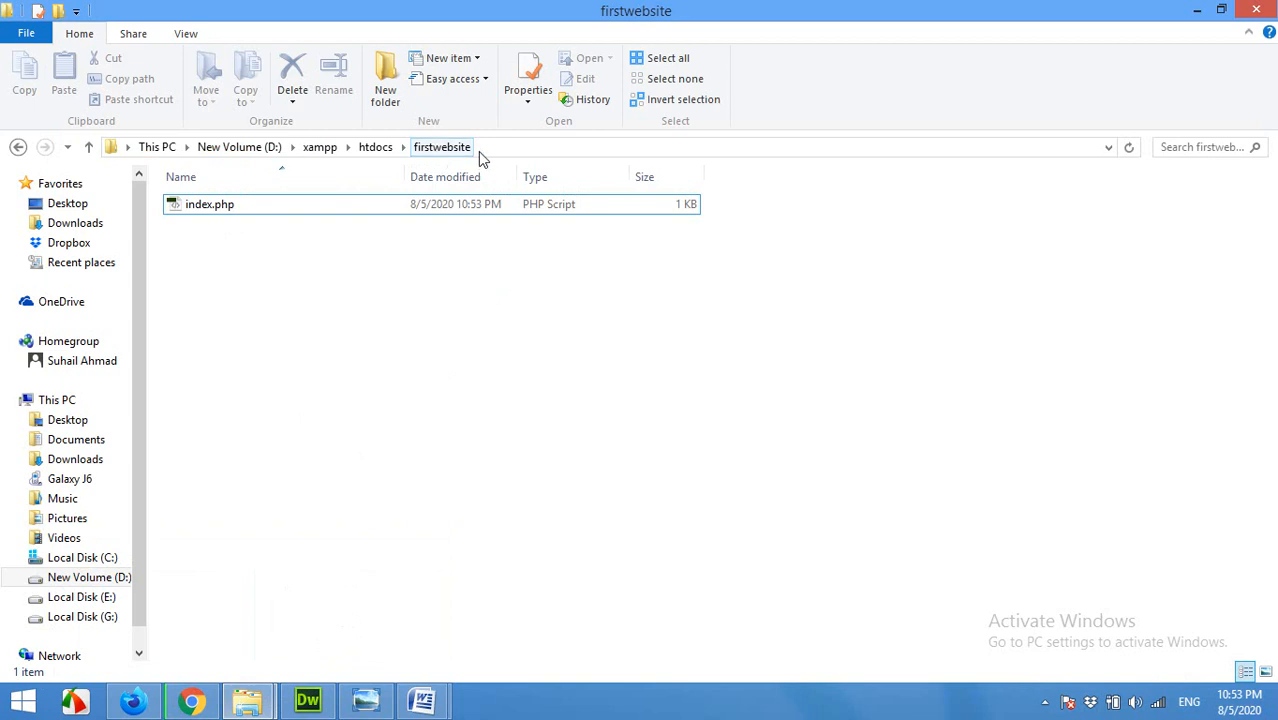
pyautogui.click(192, 702)
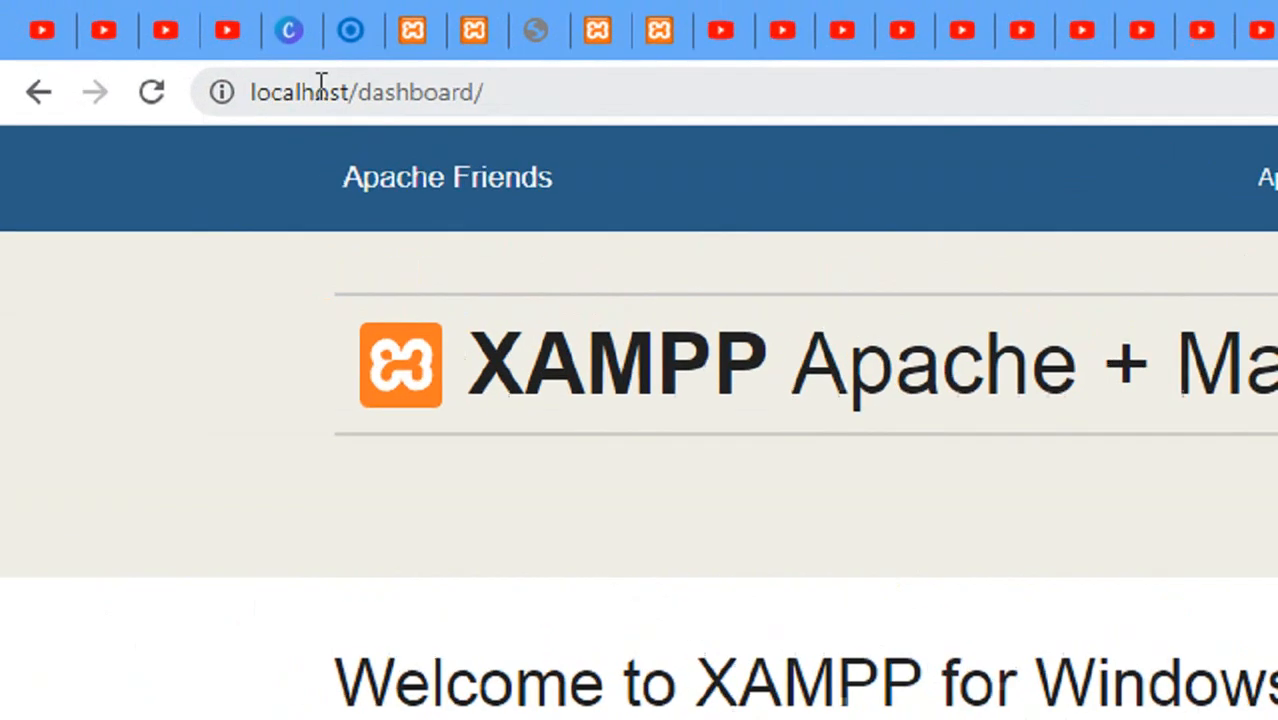
pyautogui.click(207, 49)
pyautogui.doubleClick(207, 49)
pyautogui.press('BackSpace')
pyautogui.press('Delete')
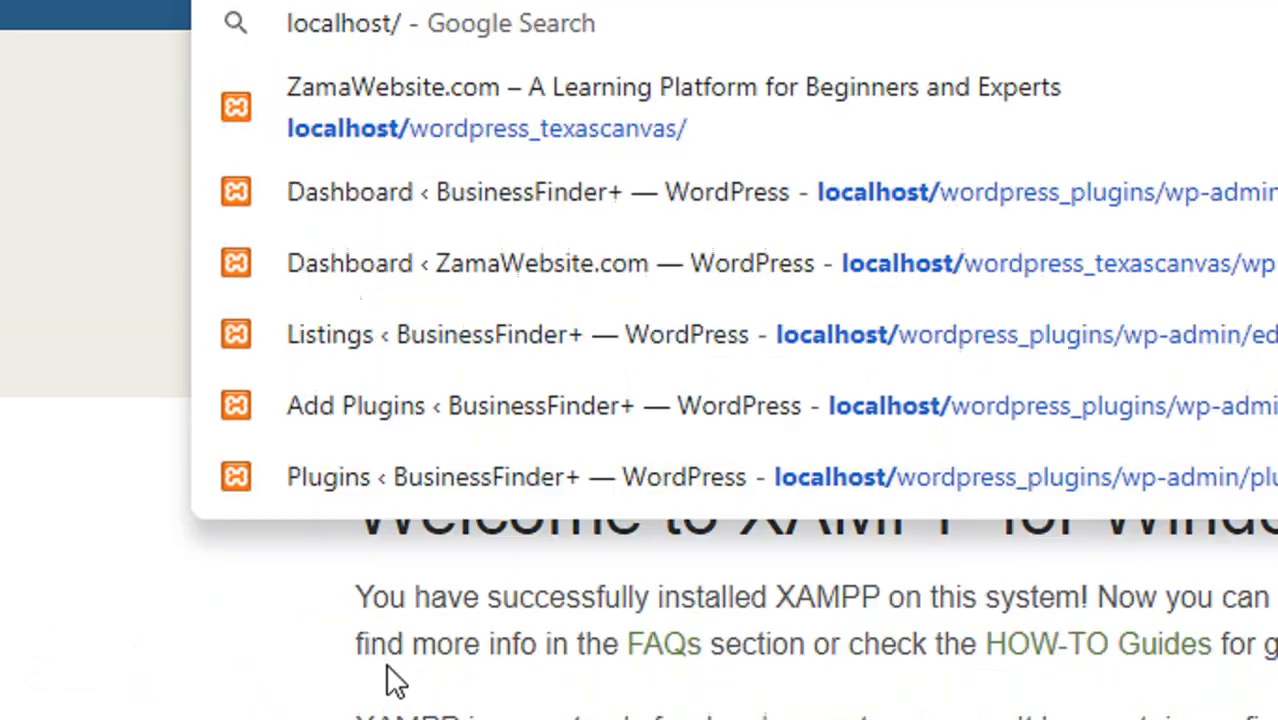
pyautogui.press('Return')
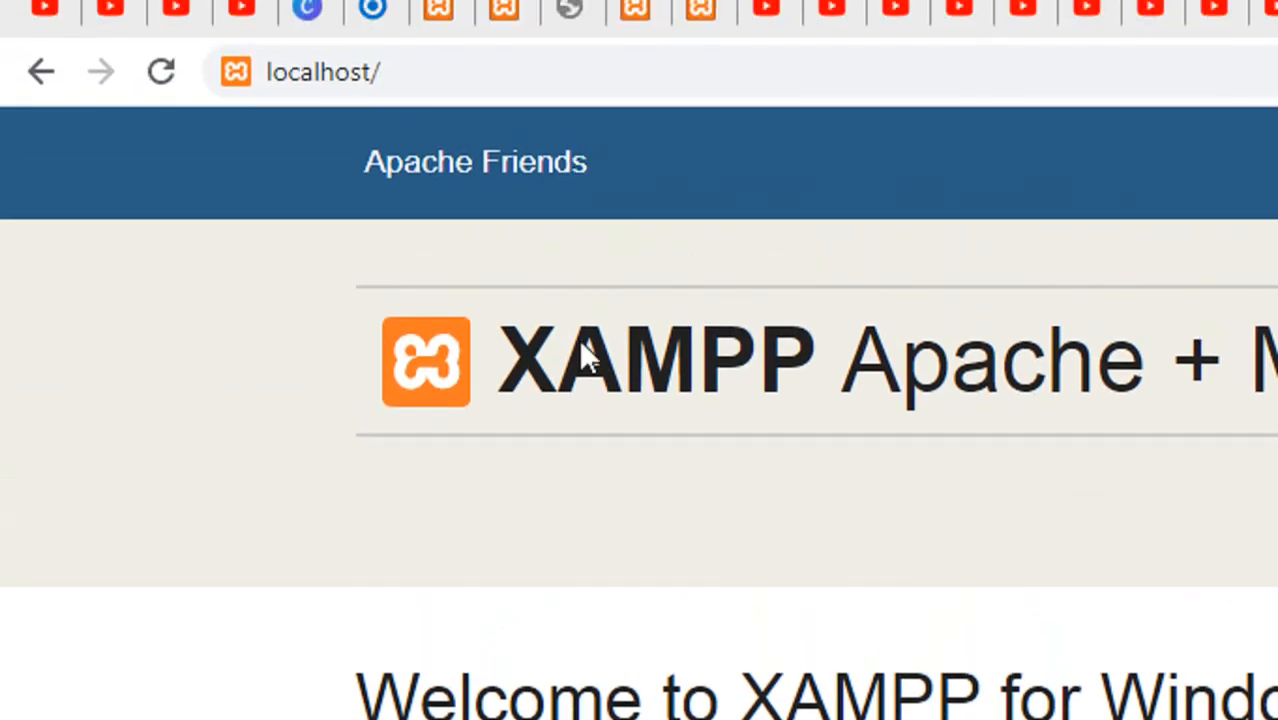
# Switch to File Explorer and copy the folder name firstwebsite from the folder path.
pyautogui.moveTo(248, 701)
pyautogui.click(293, 614)
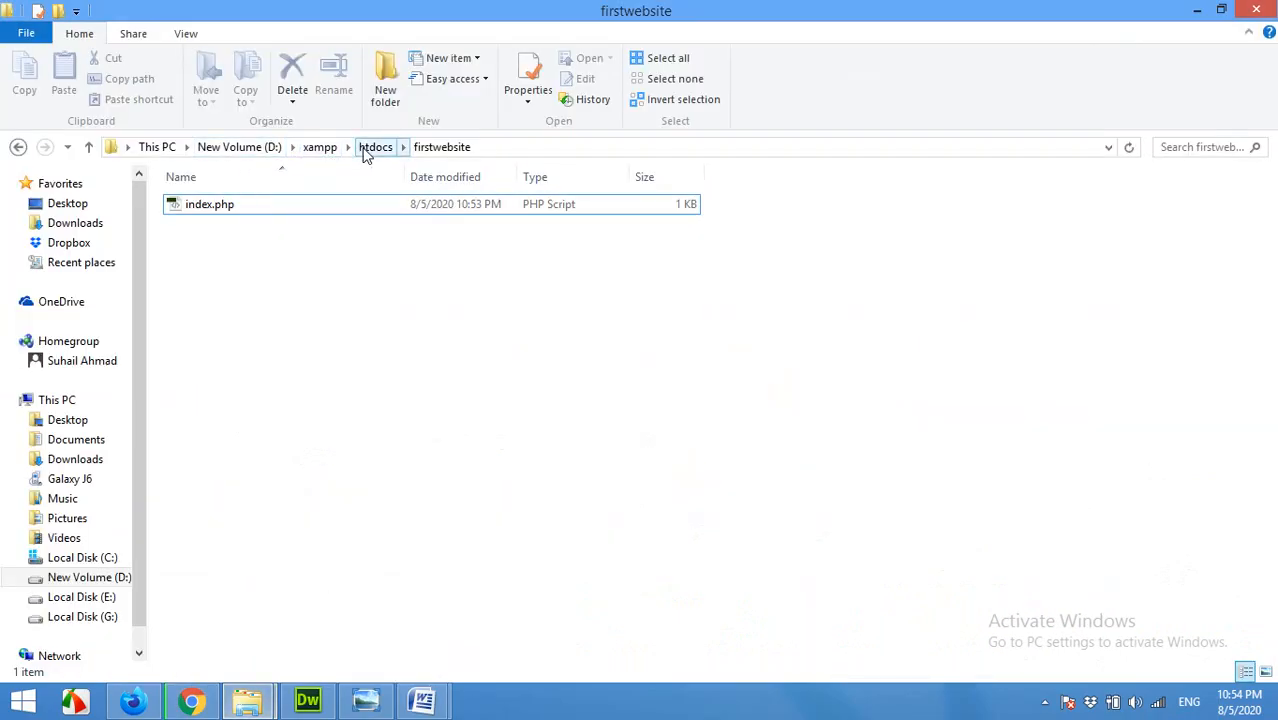
pyautogui.click(484, 148)
pyautogui.click(382, 147)
pyautogui.moveTo(269, 146); pyautogui.dragTo(217, 147)
pyautogui.rightClick(234, 147)
pyautogui.click(262, 206)
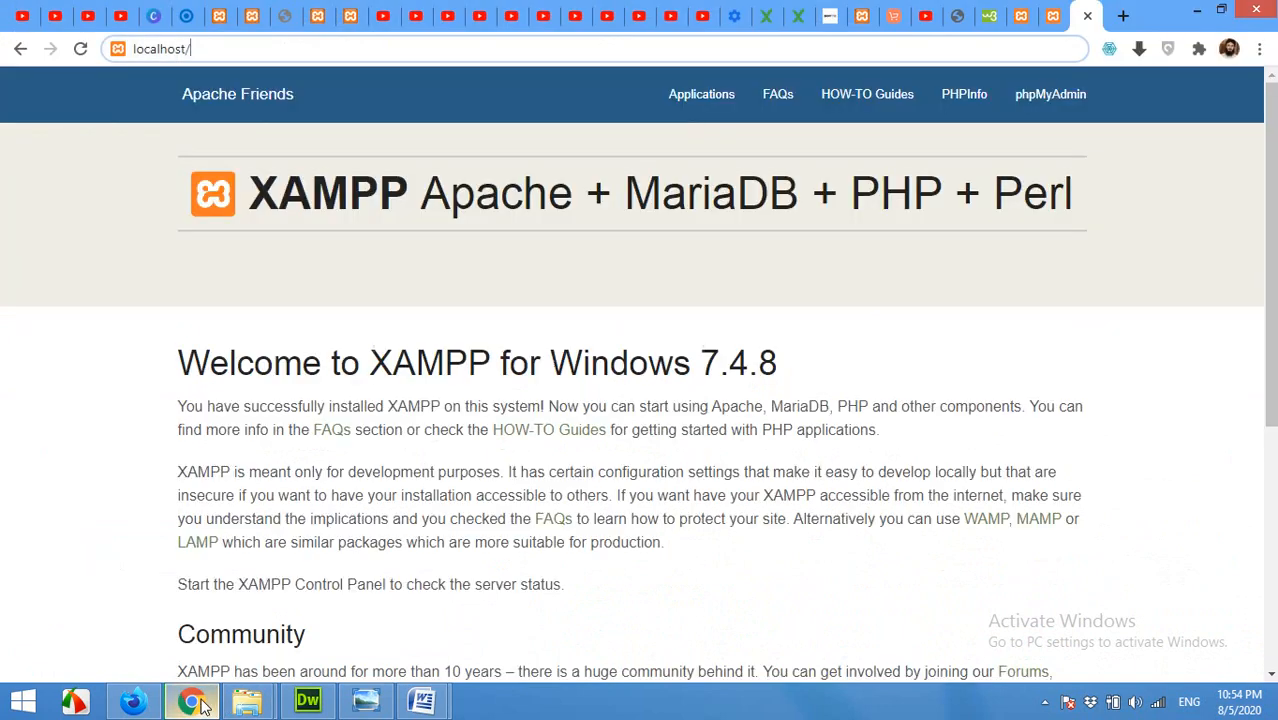
# Switch to Chrome, paste firstwebsite after localhost/ in the address and load localhost/firstwebsite/.
pyautogui.click(192, 701)
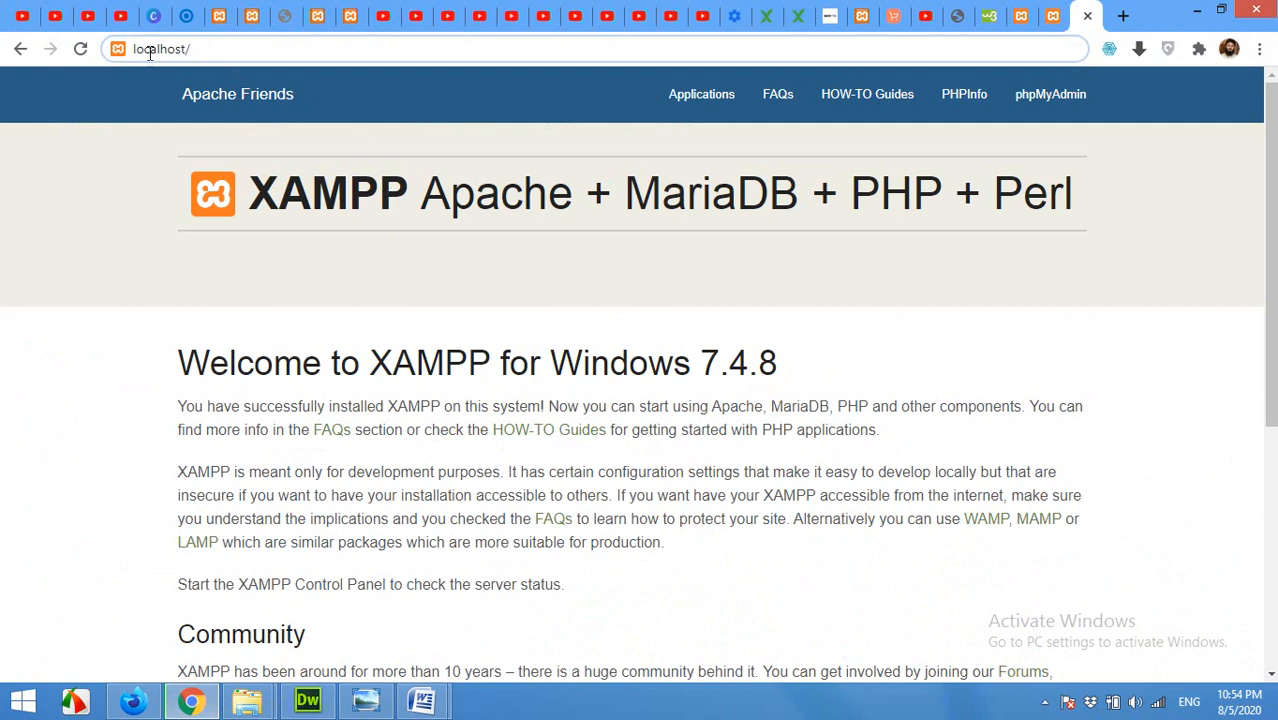
pyautogui.rightClick(209, 47)
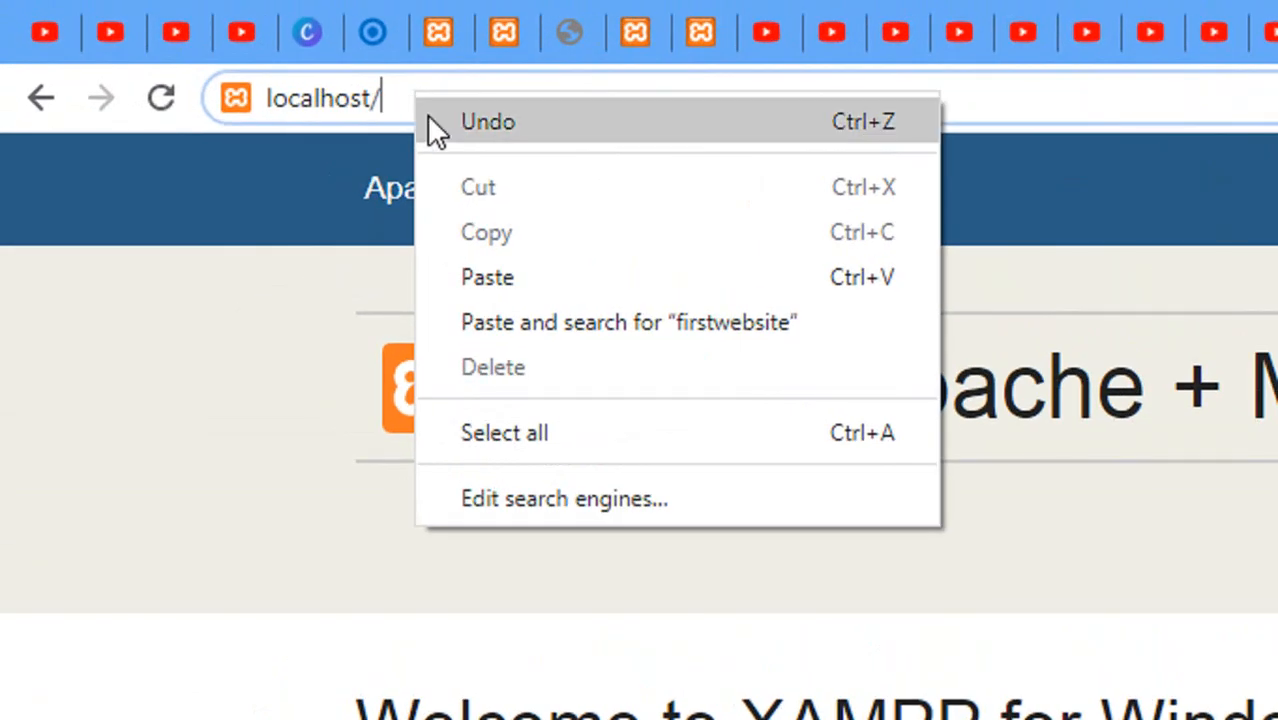
pyautogui.click(502, 277)
pyautogui.press('Return')
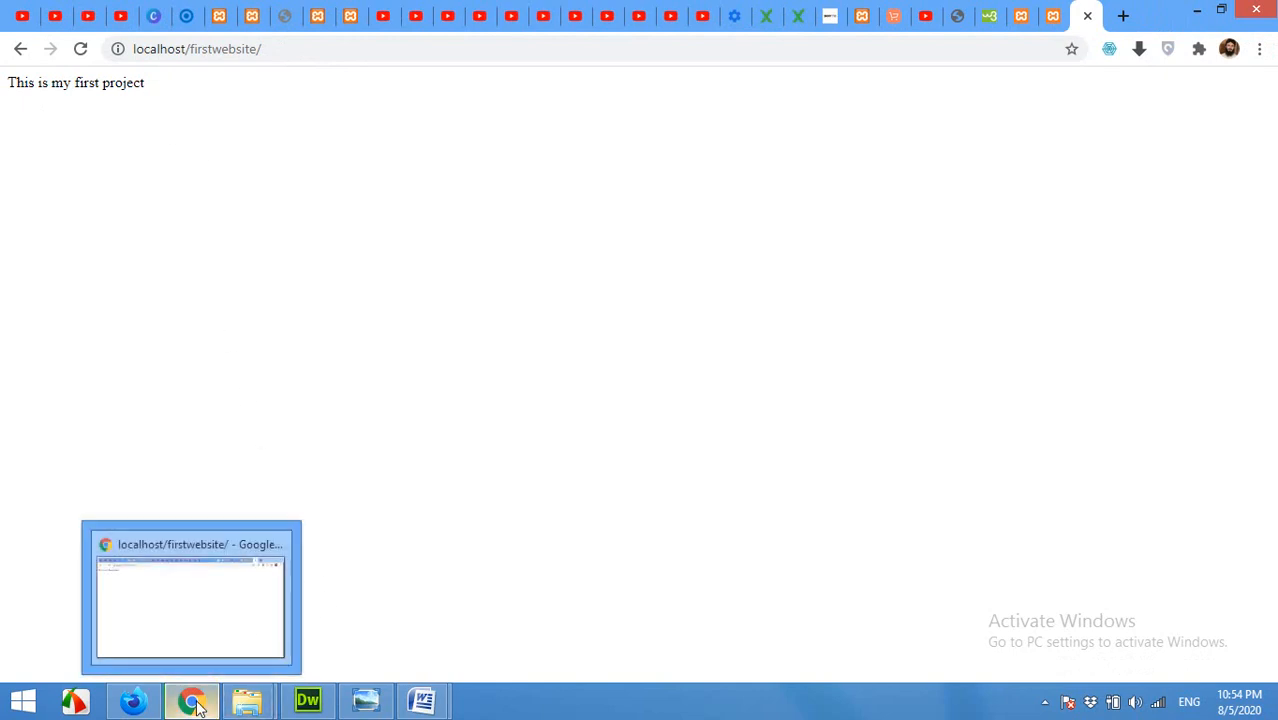
pyautogui.click(247, 700)
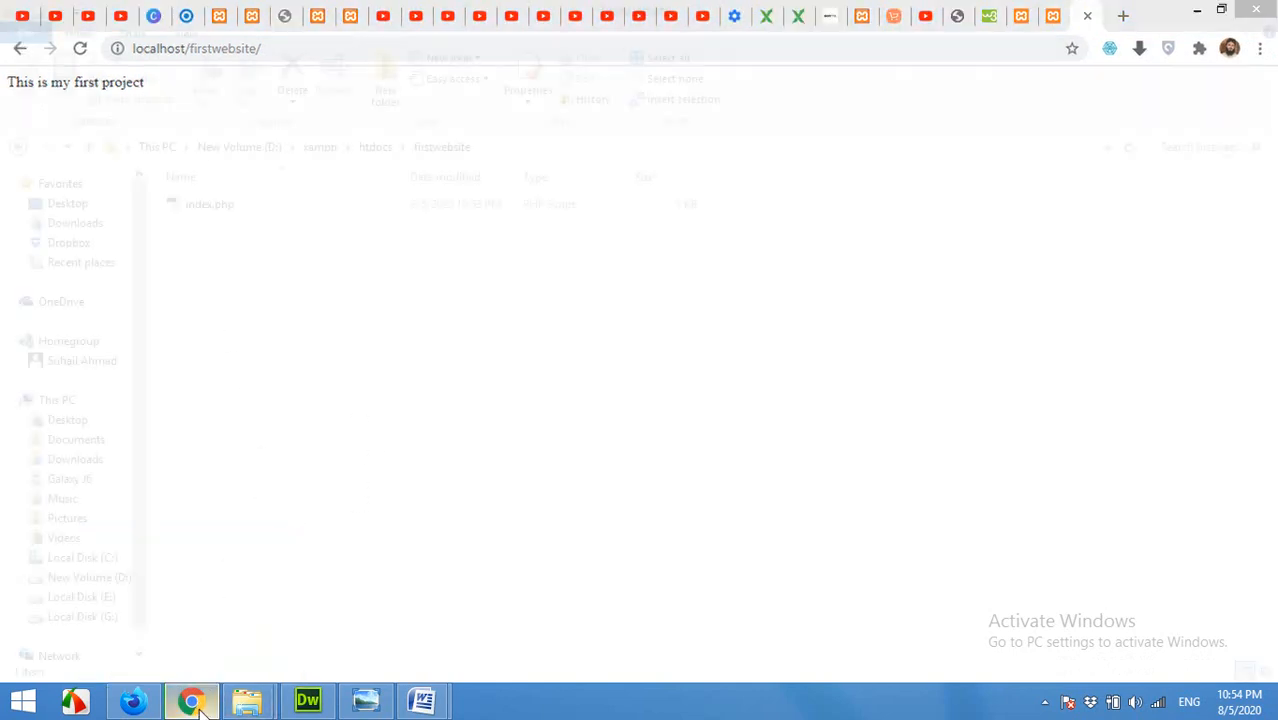